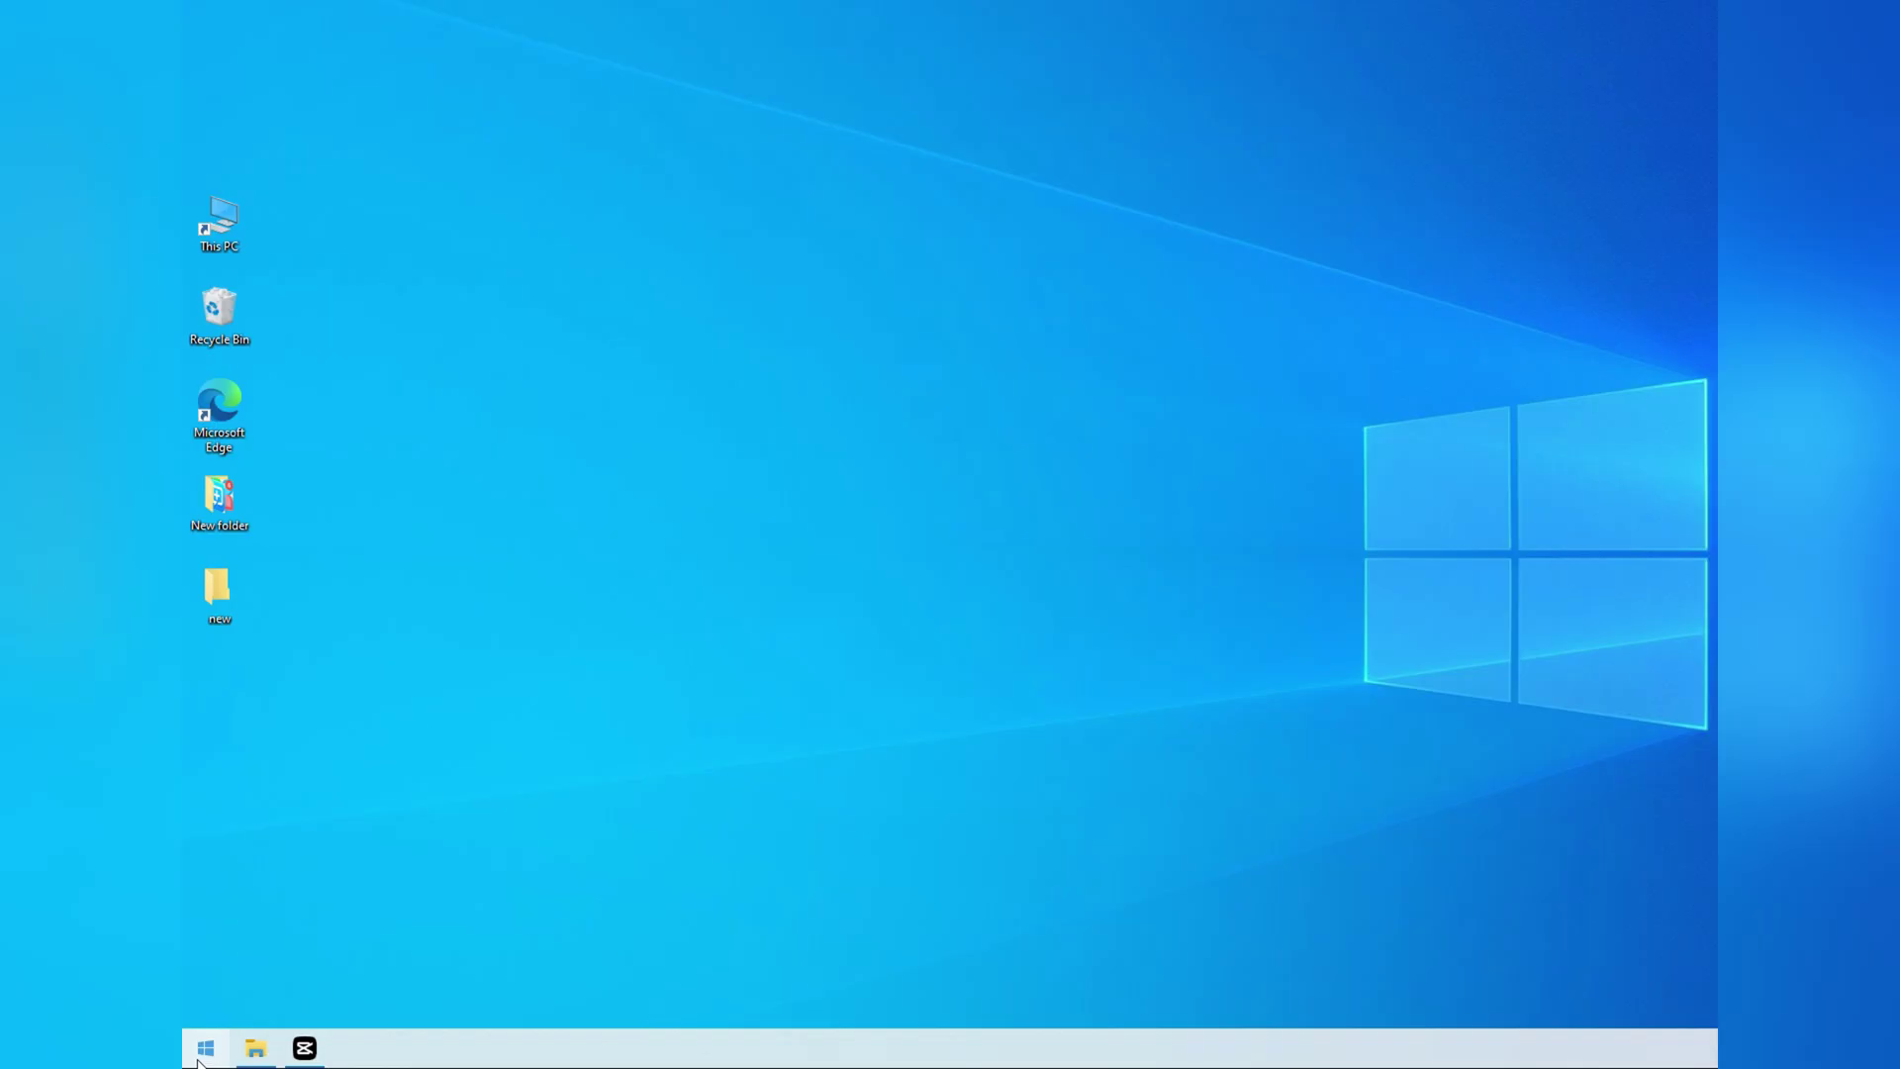
# Search the Start menu for 'photos' to find the Photos app.
pyautogui.click(206, 1048)
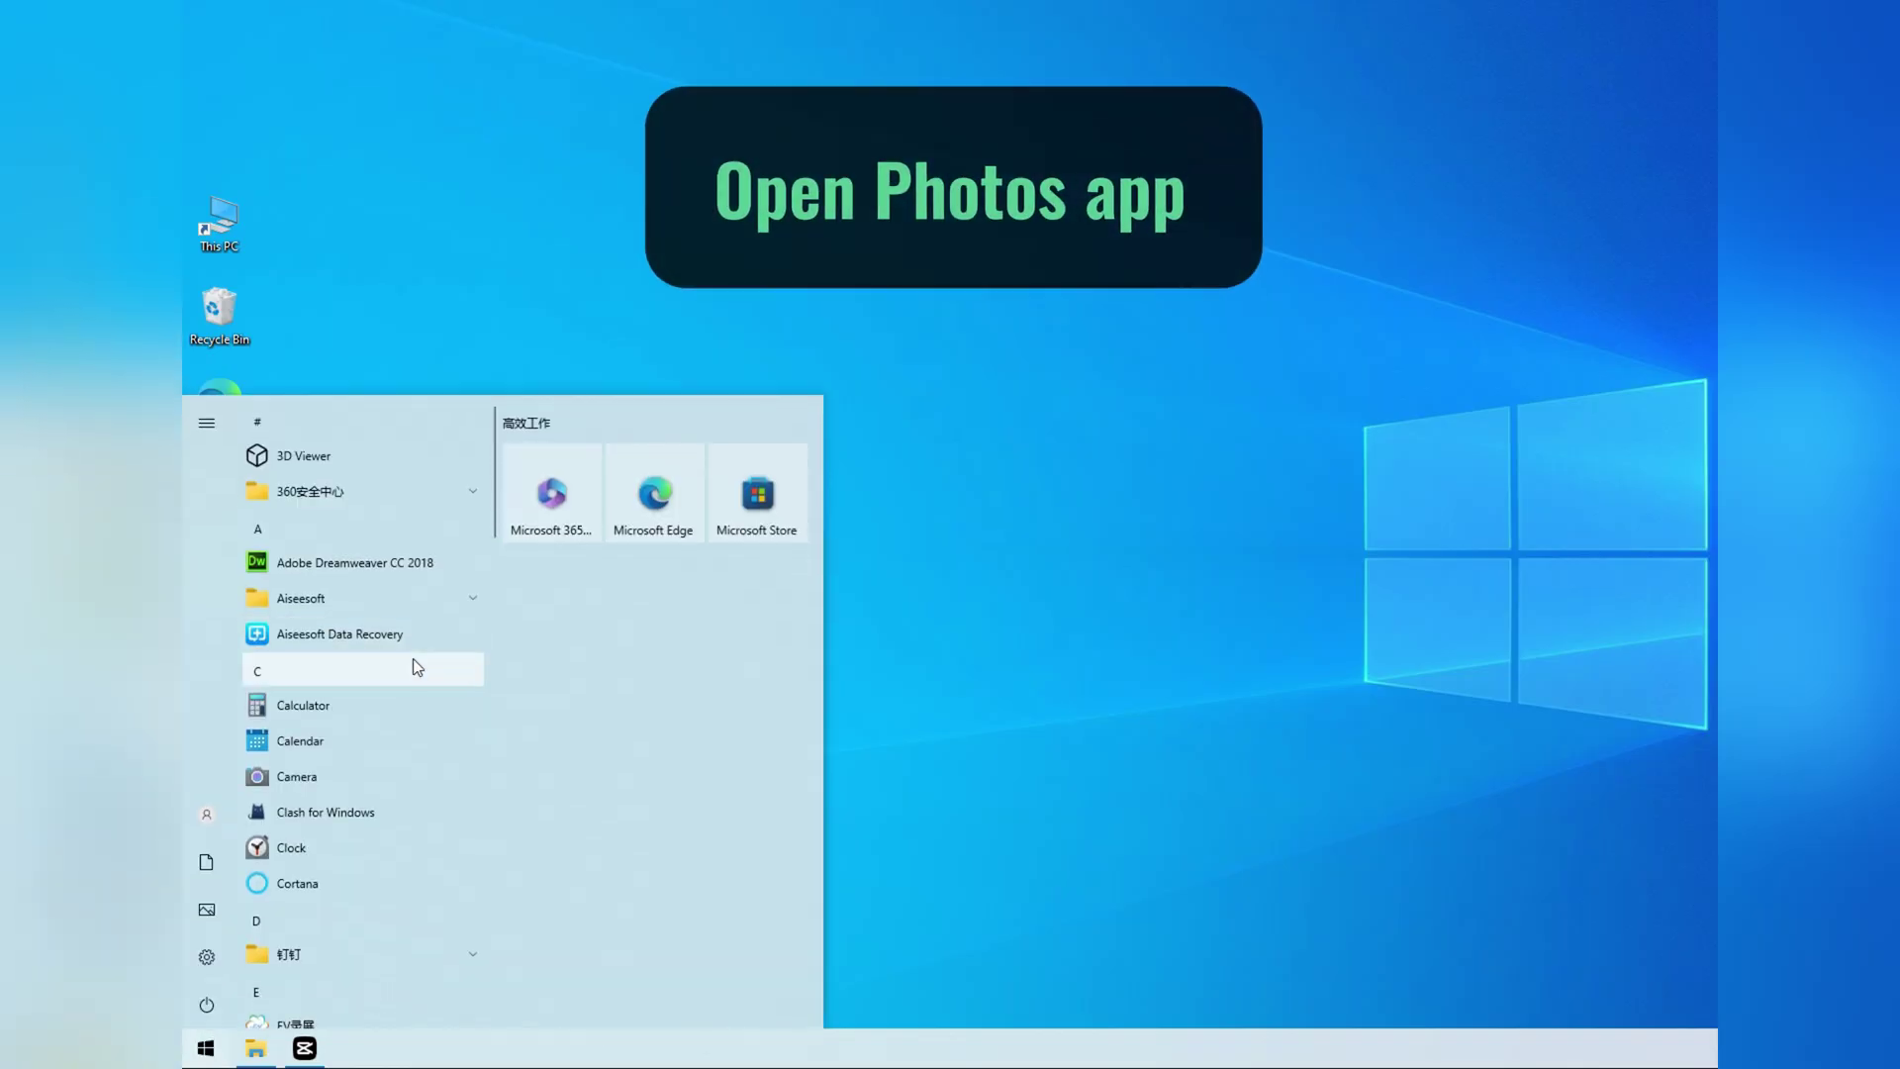
pyautogui.write('photos')
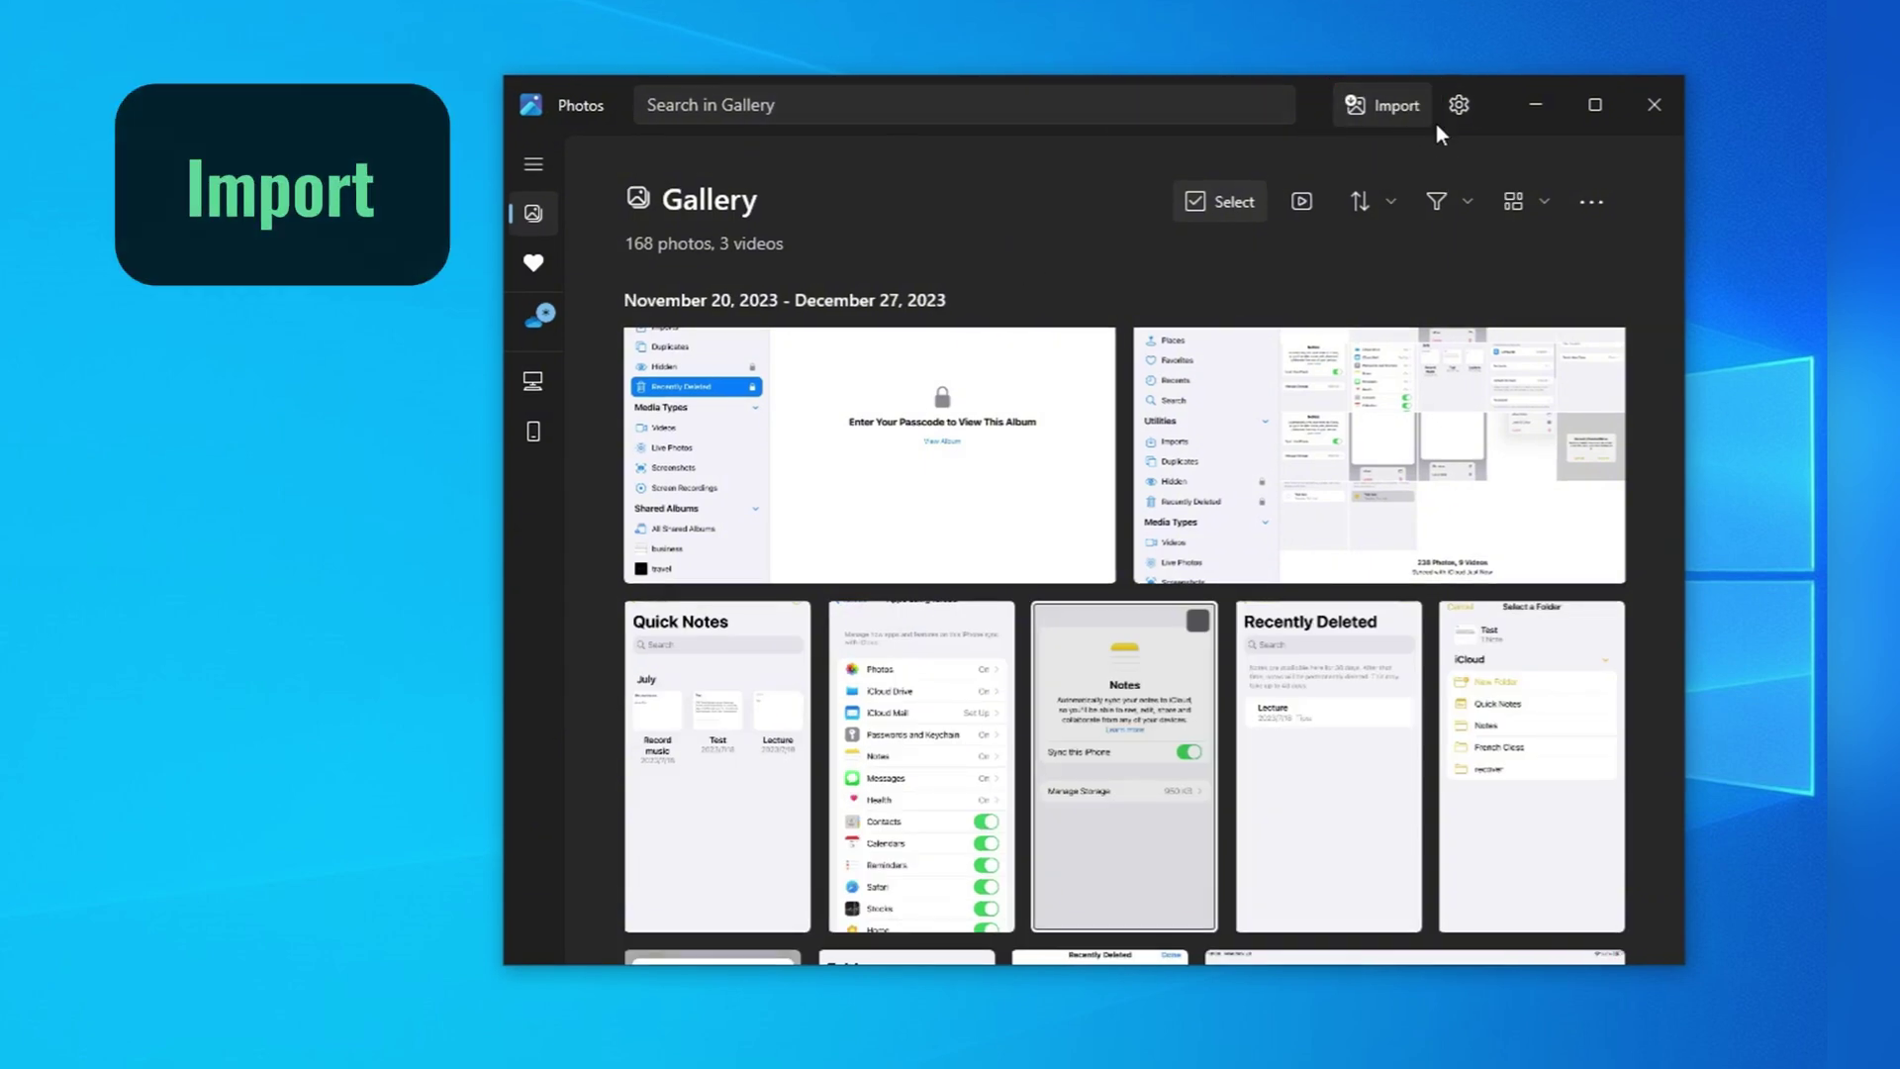
# Start an import in Photos with the connected Apple iPhone as the source.
pyautogui.click(1394, 111)
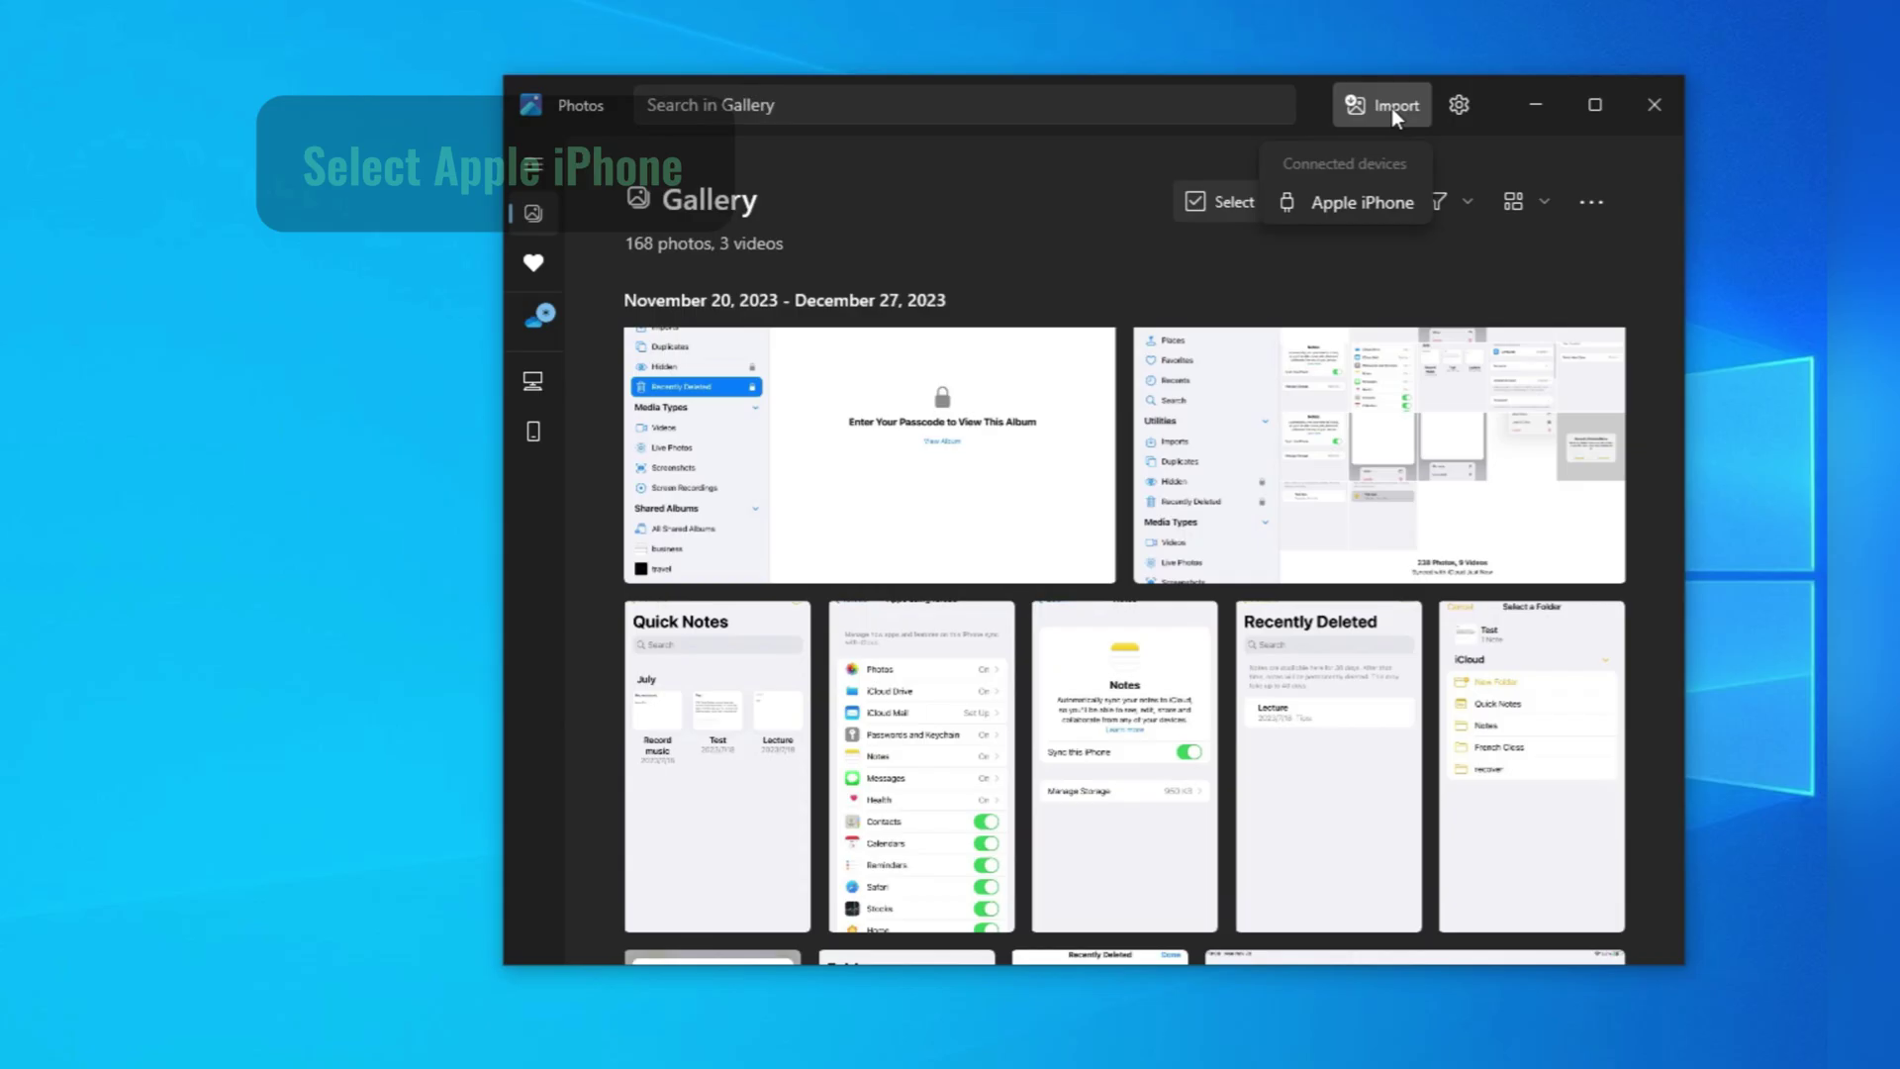
pyautogui.click(1372, 202)
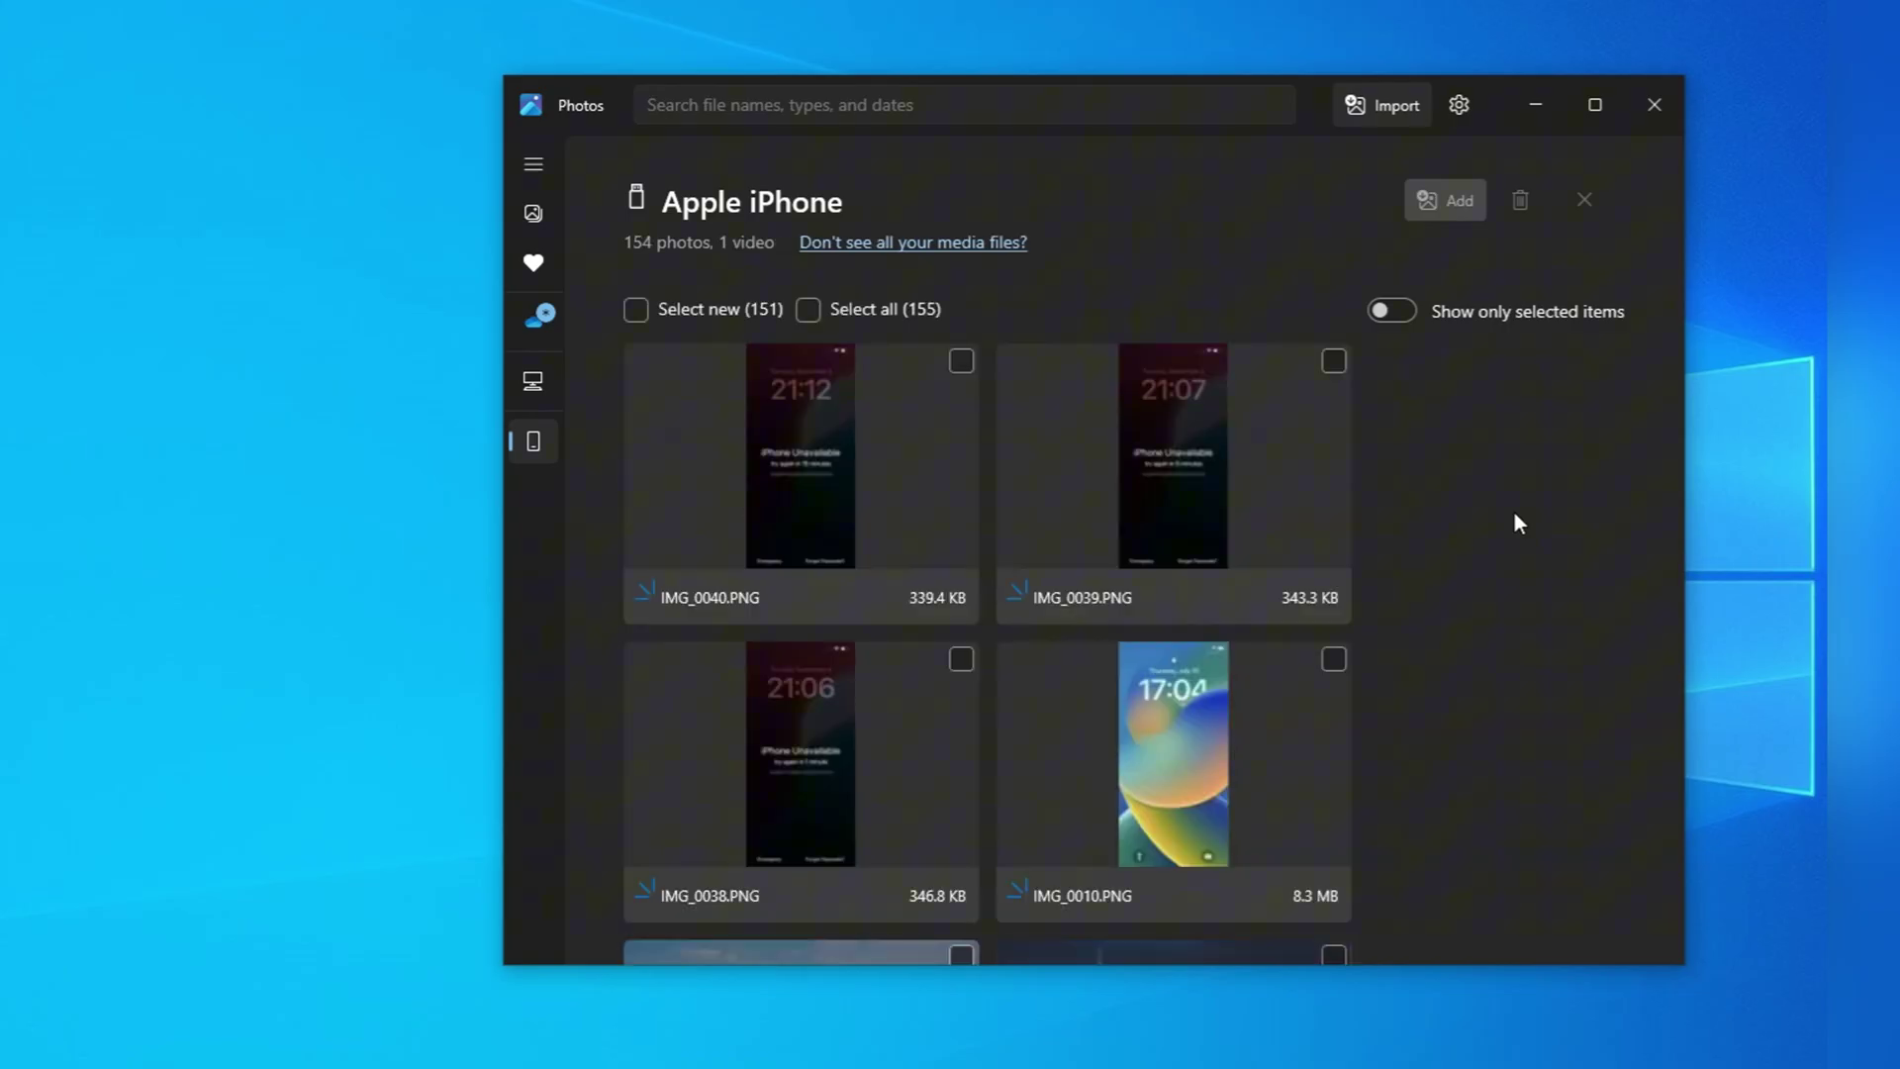
# Check IMG_0047, IMG_0046, IMG_0045 and IMG_0043 and add the four items for import.
pyautogui.scroll(-3, 1514, 513)
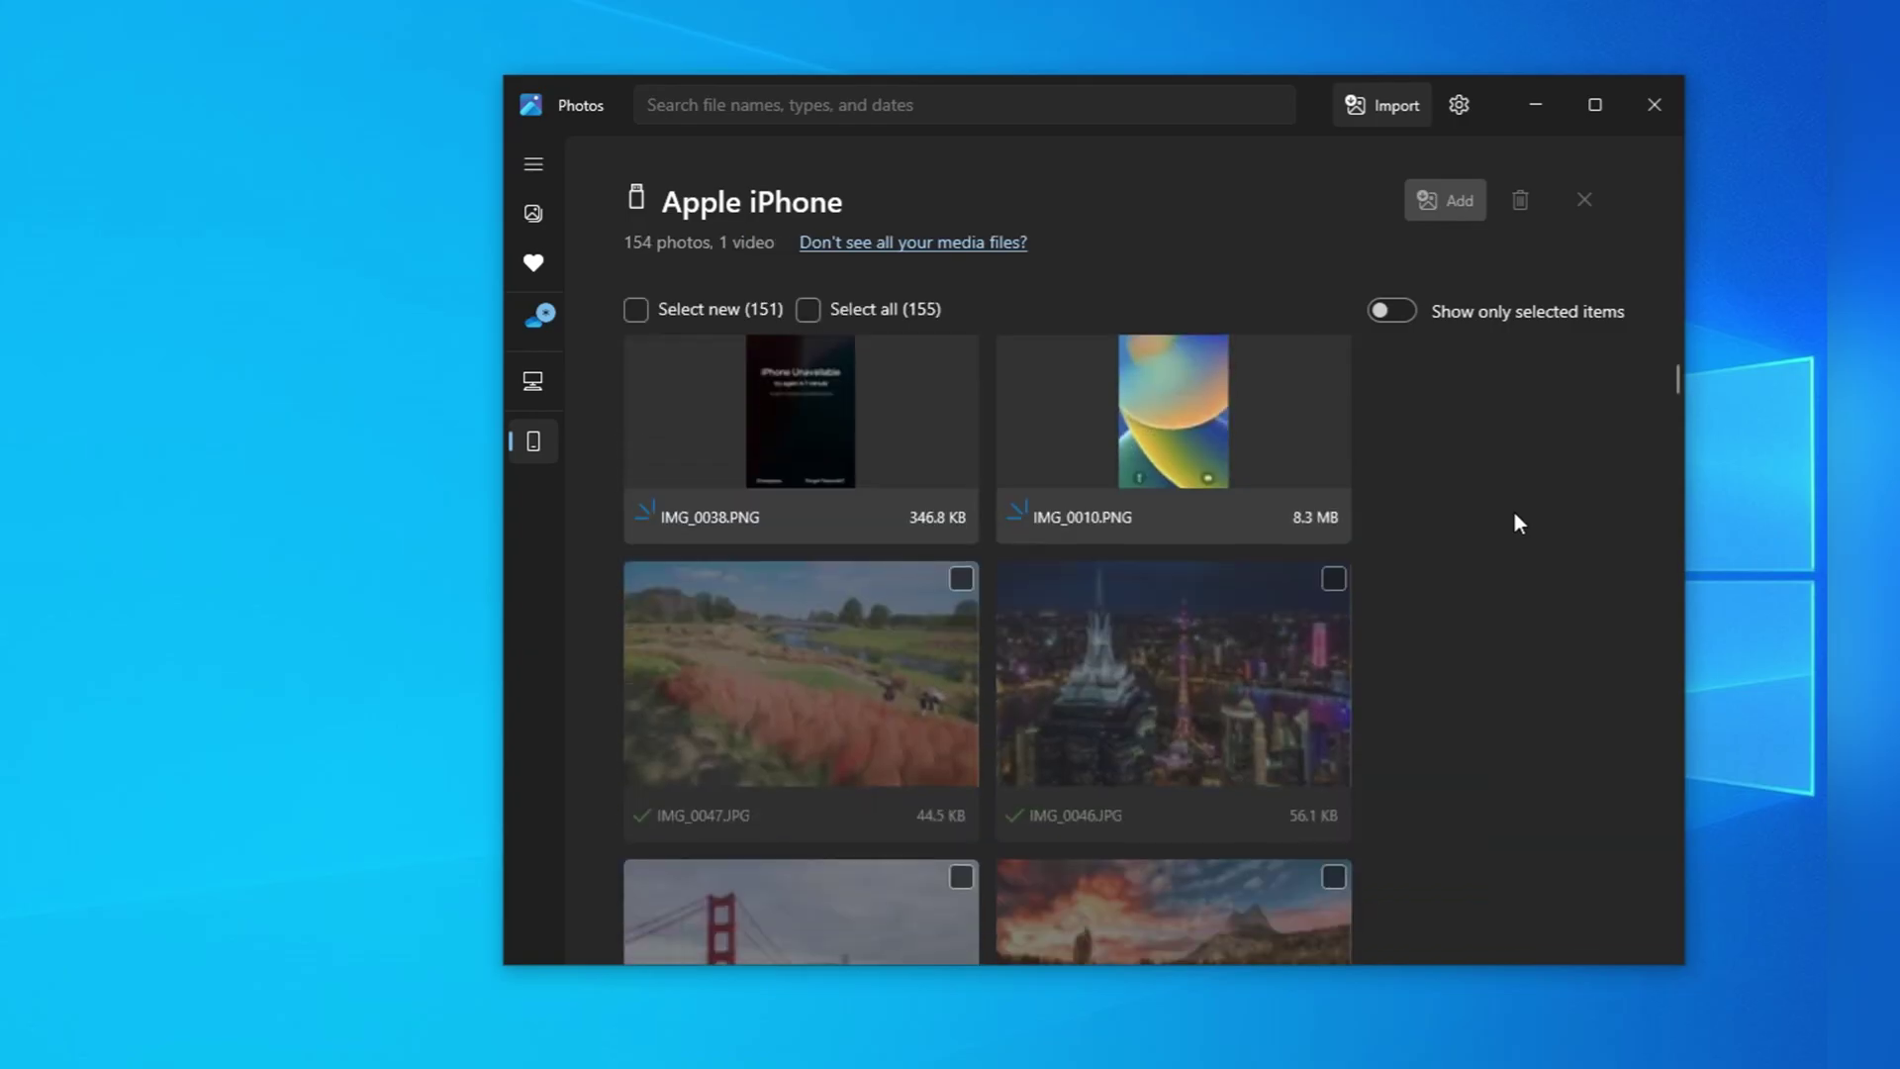
pyautogui.click(795, 451)
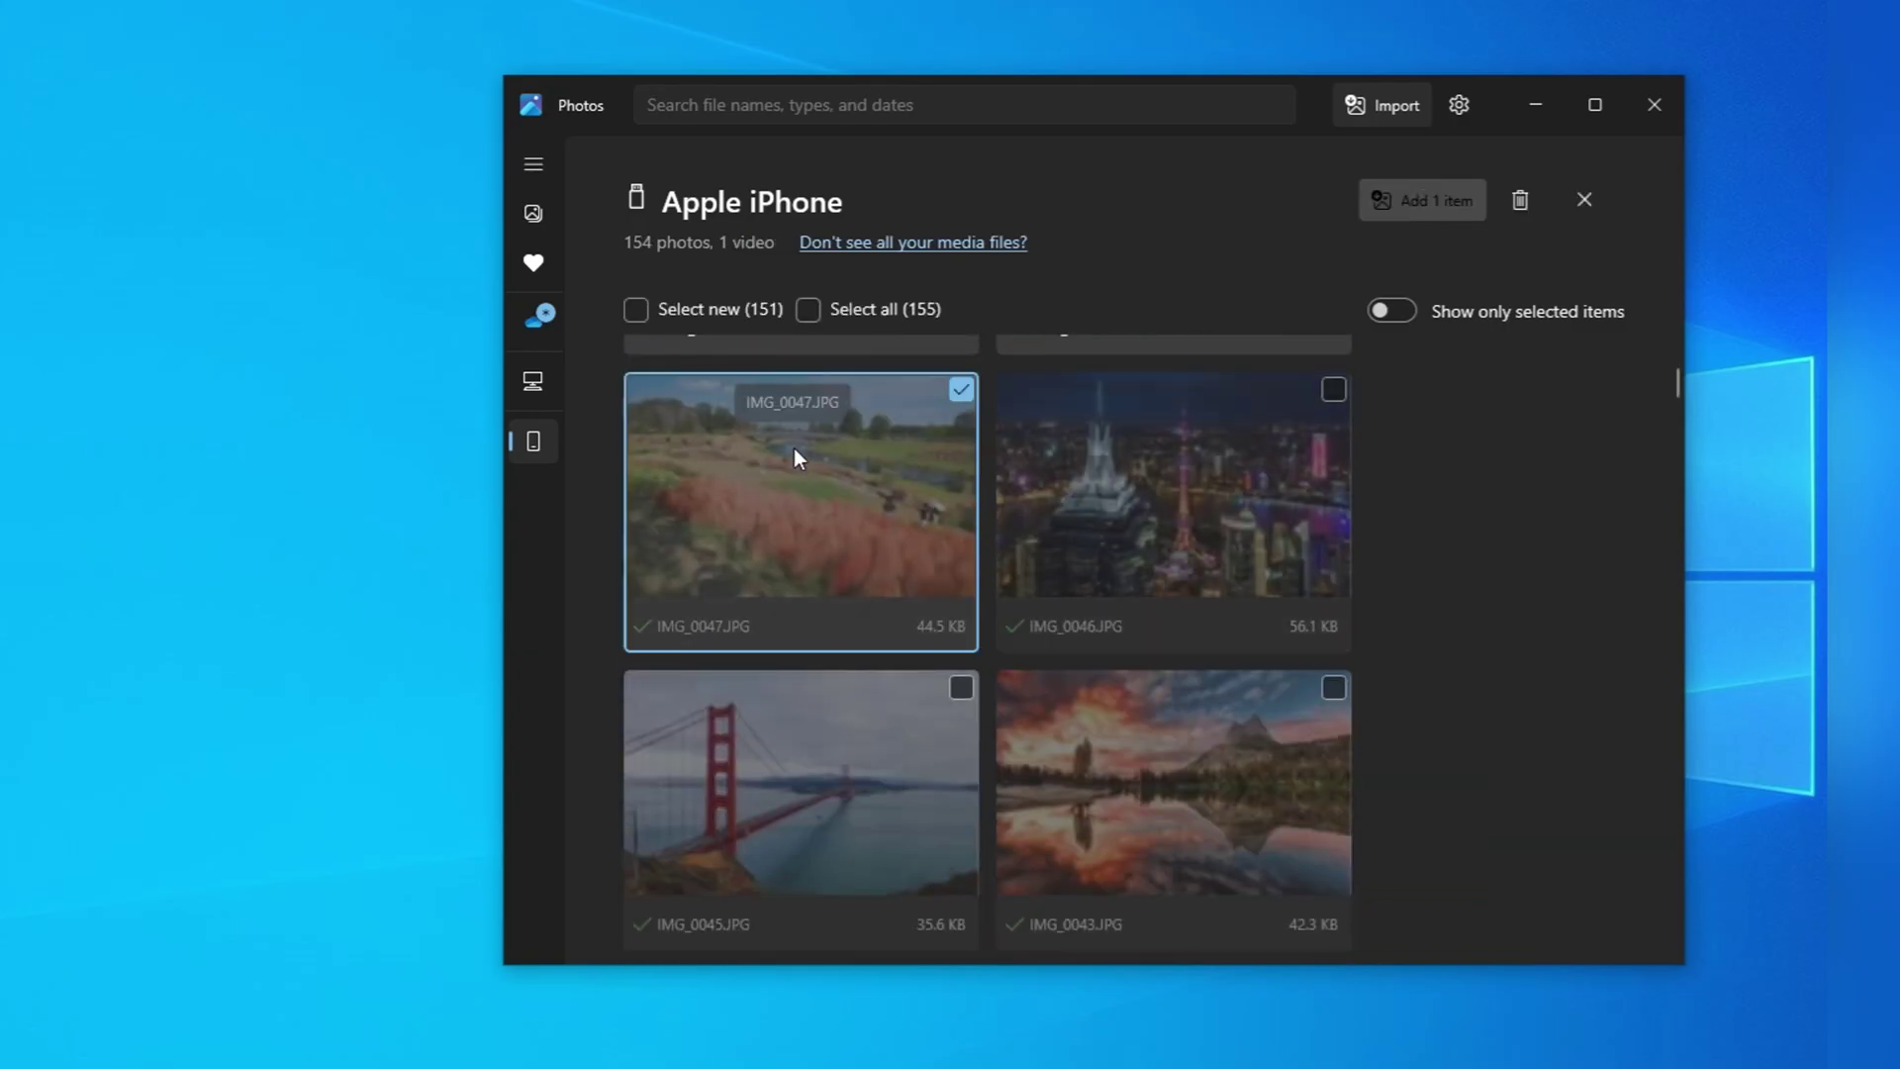
pyautogui.click(1268, 471)
pyautogui.click(840, 836)
pyautogui.click(1148, 794)
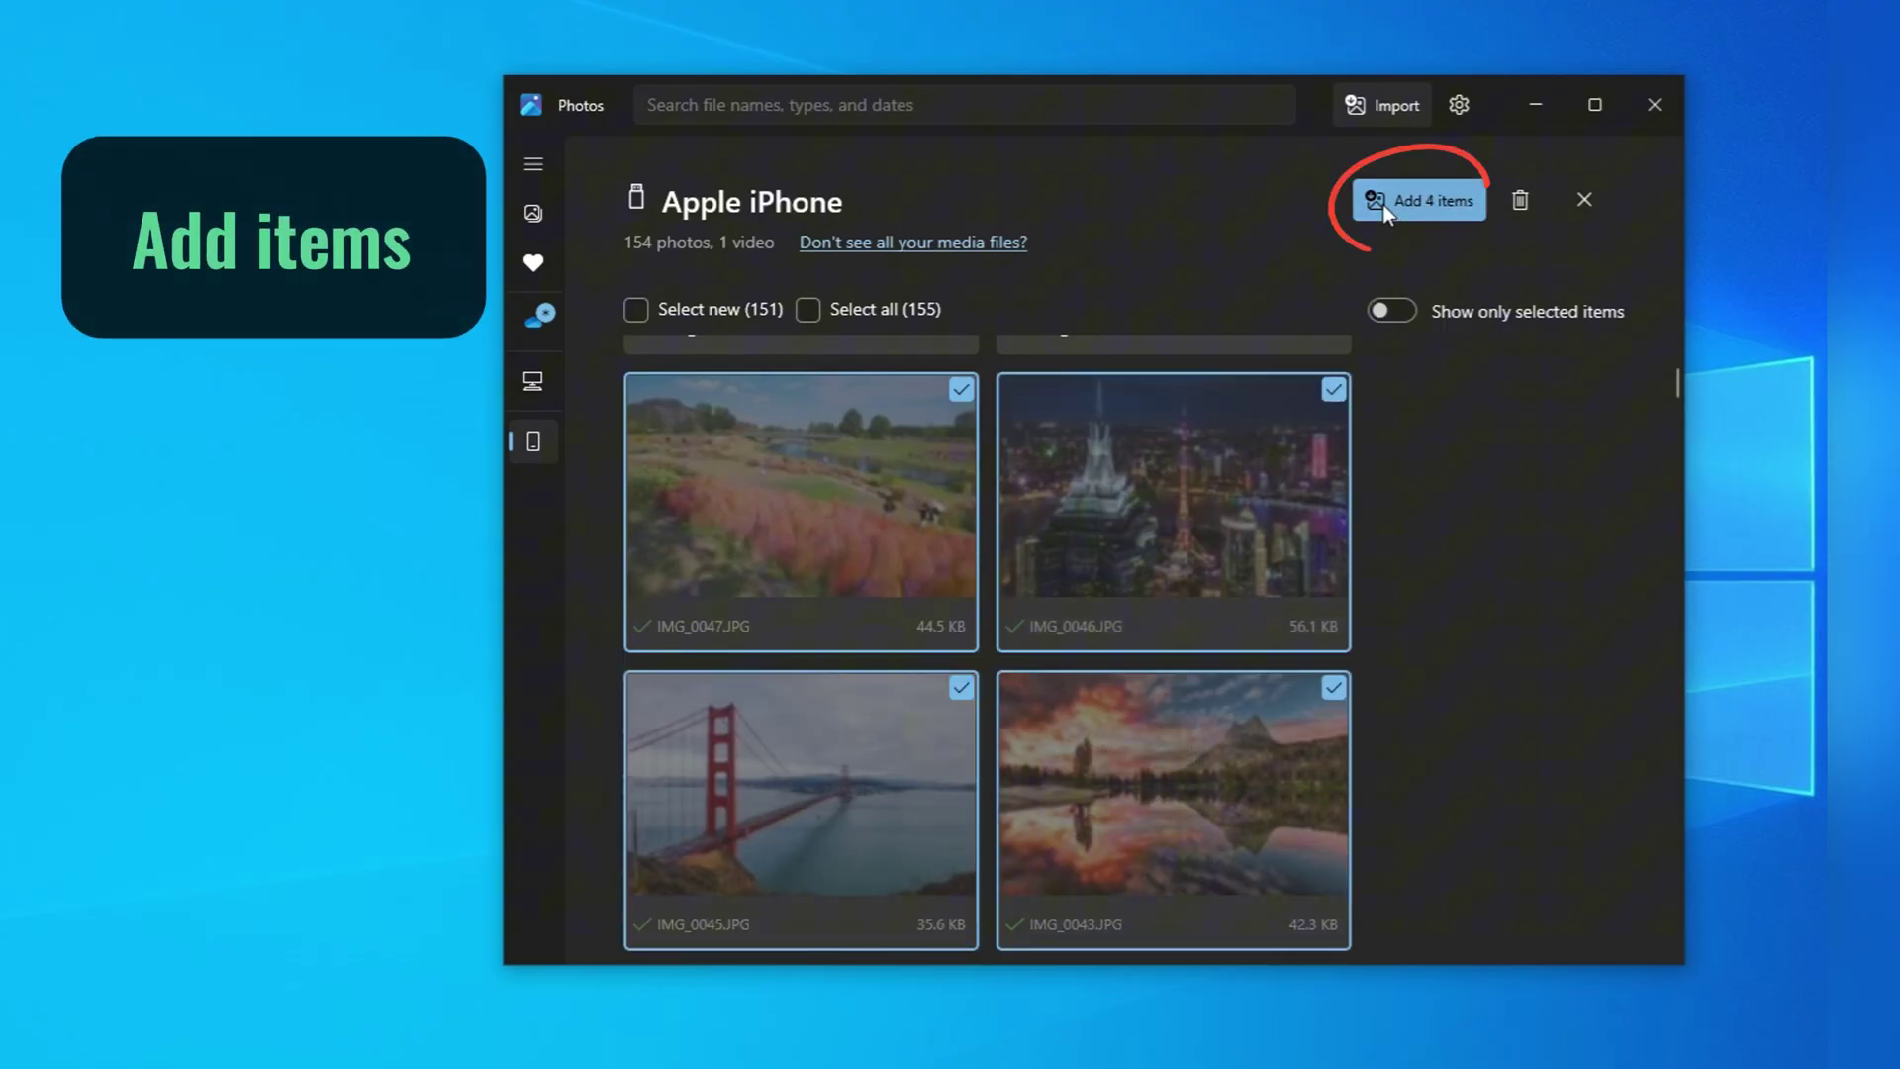
pyautogui.click(1436, 196)
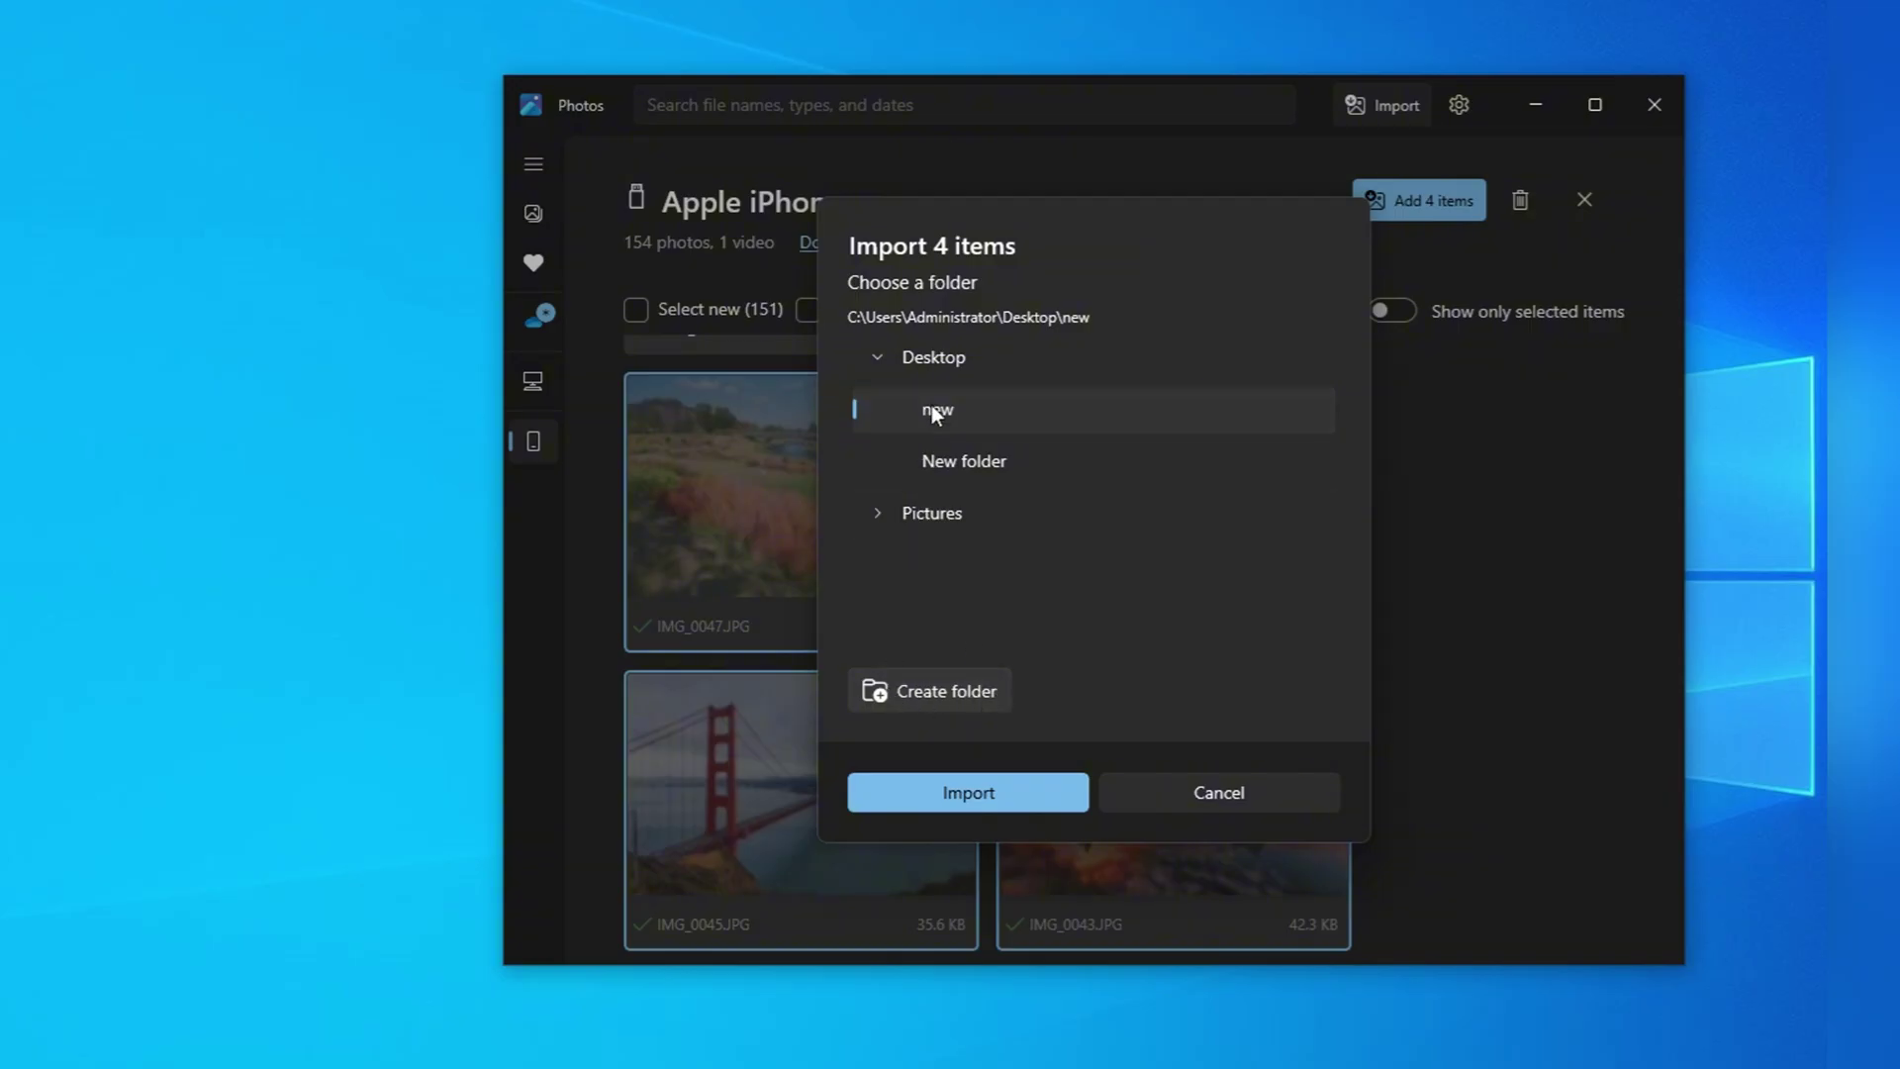
# Import the four photos into the new folder and page through them starting at IMG_0043.
pyautogui.click(970, 798)
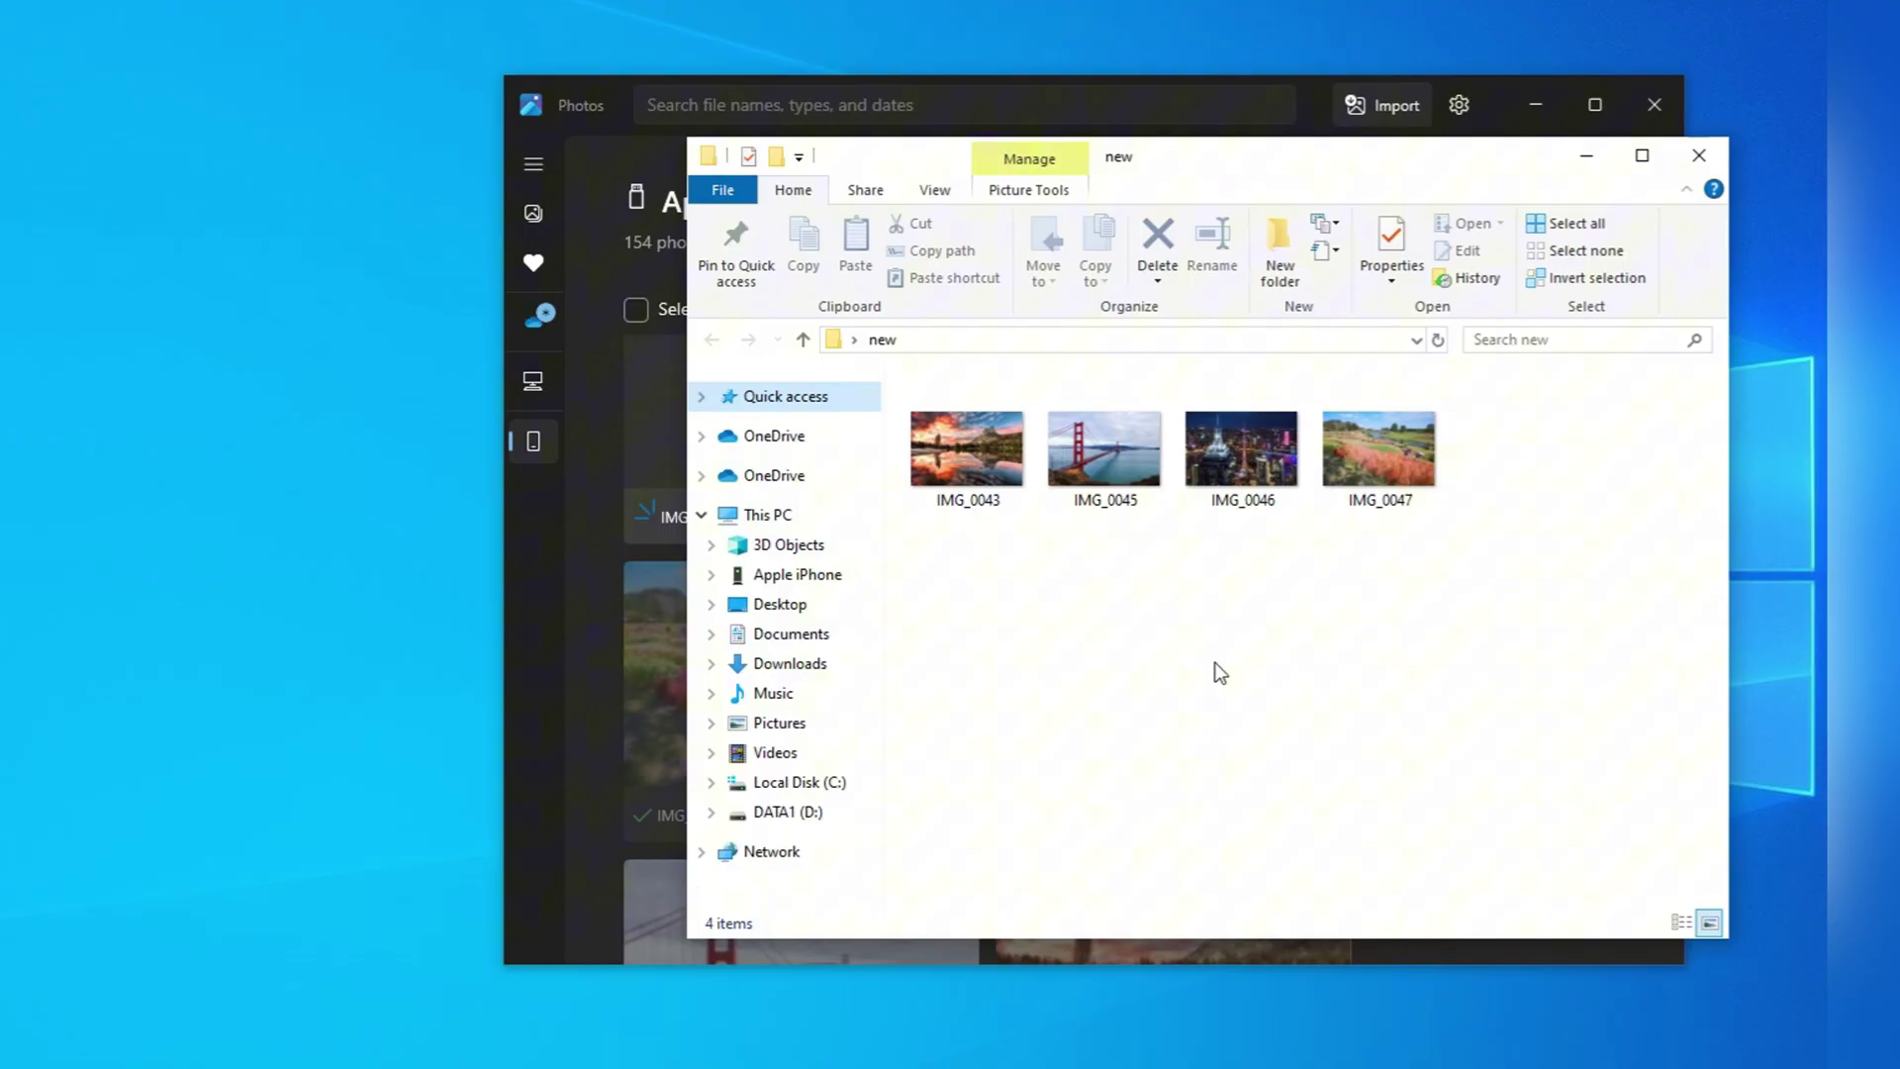
pyautogui.doubleClick(964, 446)
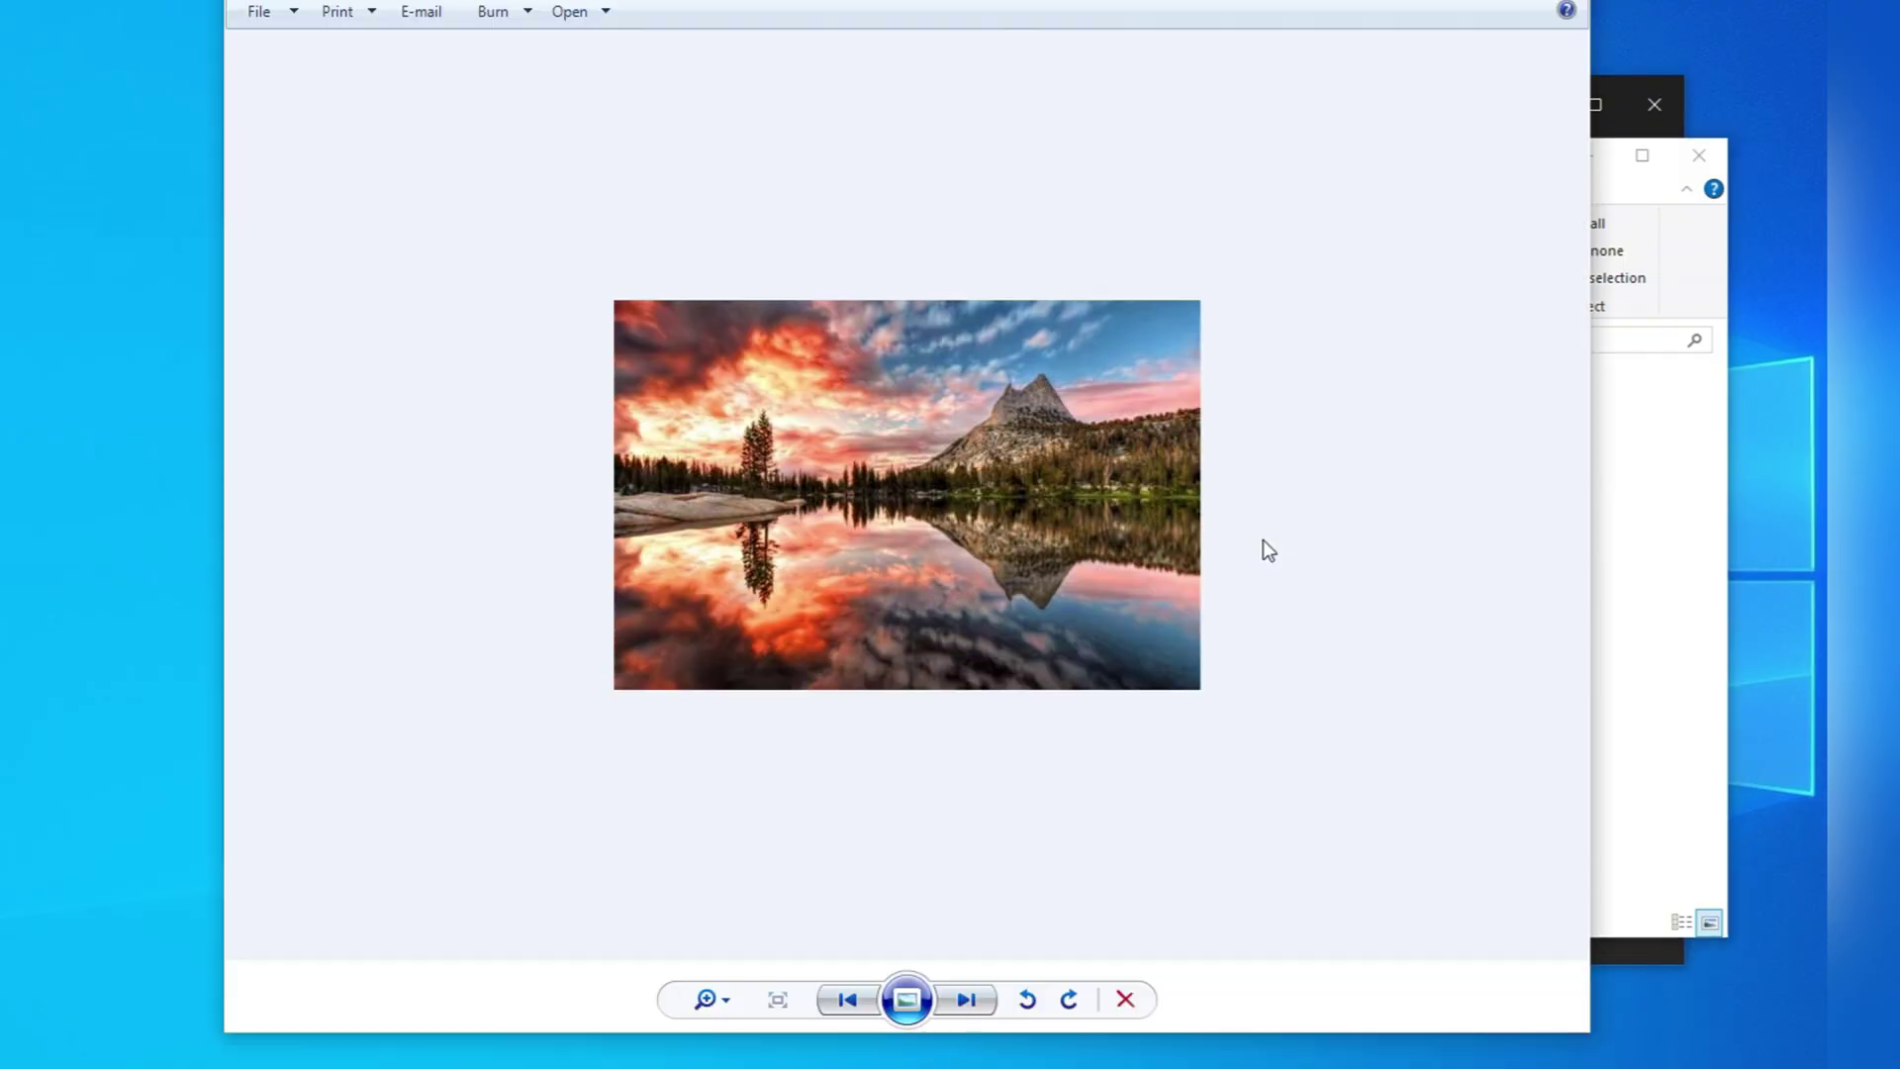
pyautogui.click(962, 1002)
pyautogui.click(962, 1001)
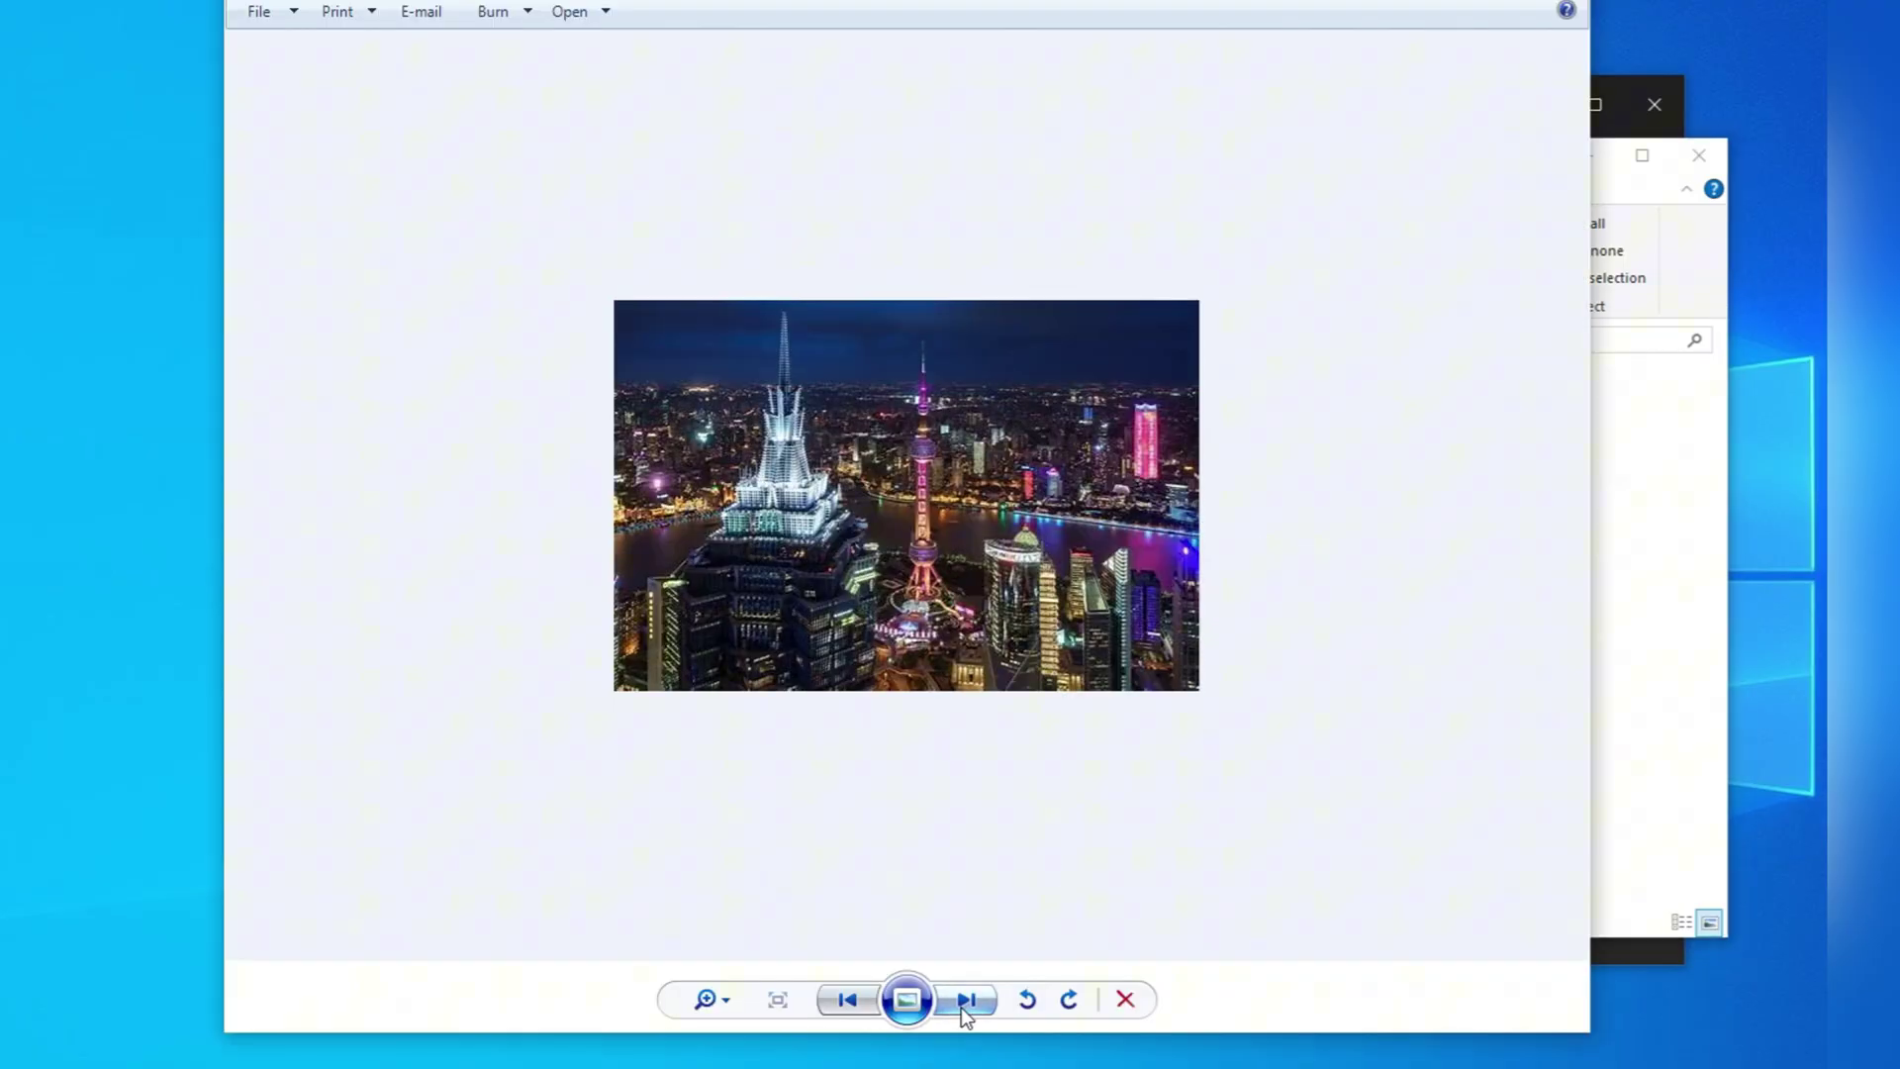
pyautogui.click(962, 1001)
pyautogui.click(869, 1000)
# Step back two more photos in Photo Viewer.
pyautogui.click(869, 1000)
pyautogui.click(869, 1000)
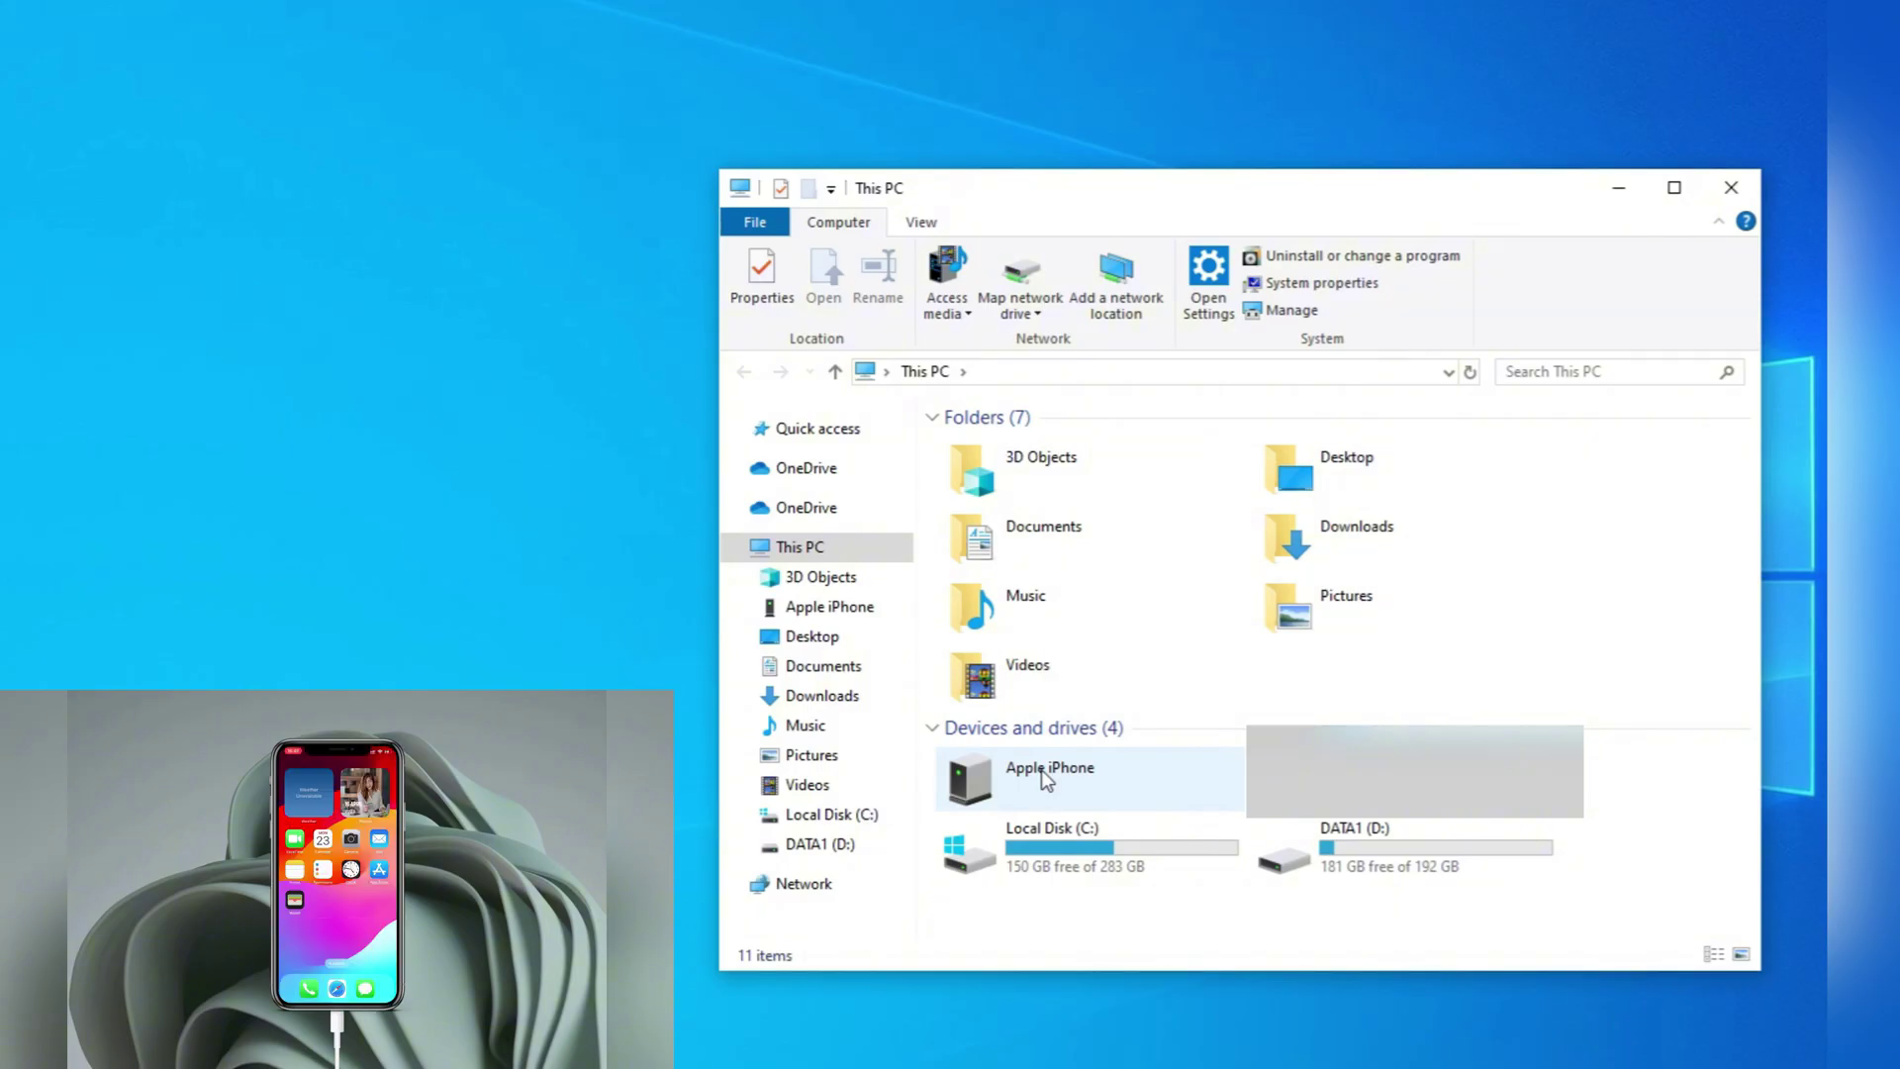
# Open the Apple iPhone's Internal Storage and then its 202509 folder.
pyautogui.doubleClick(1041, 770)
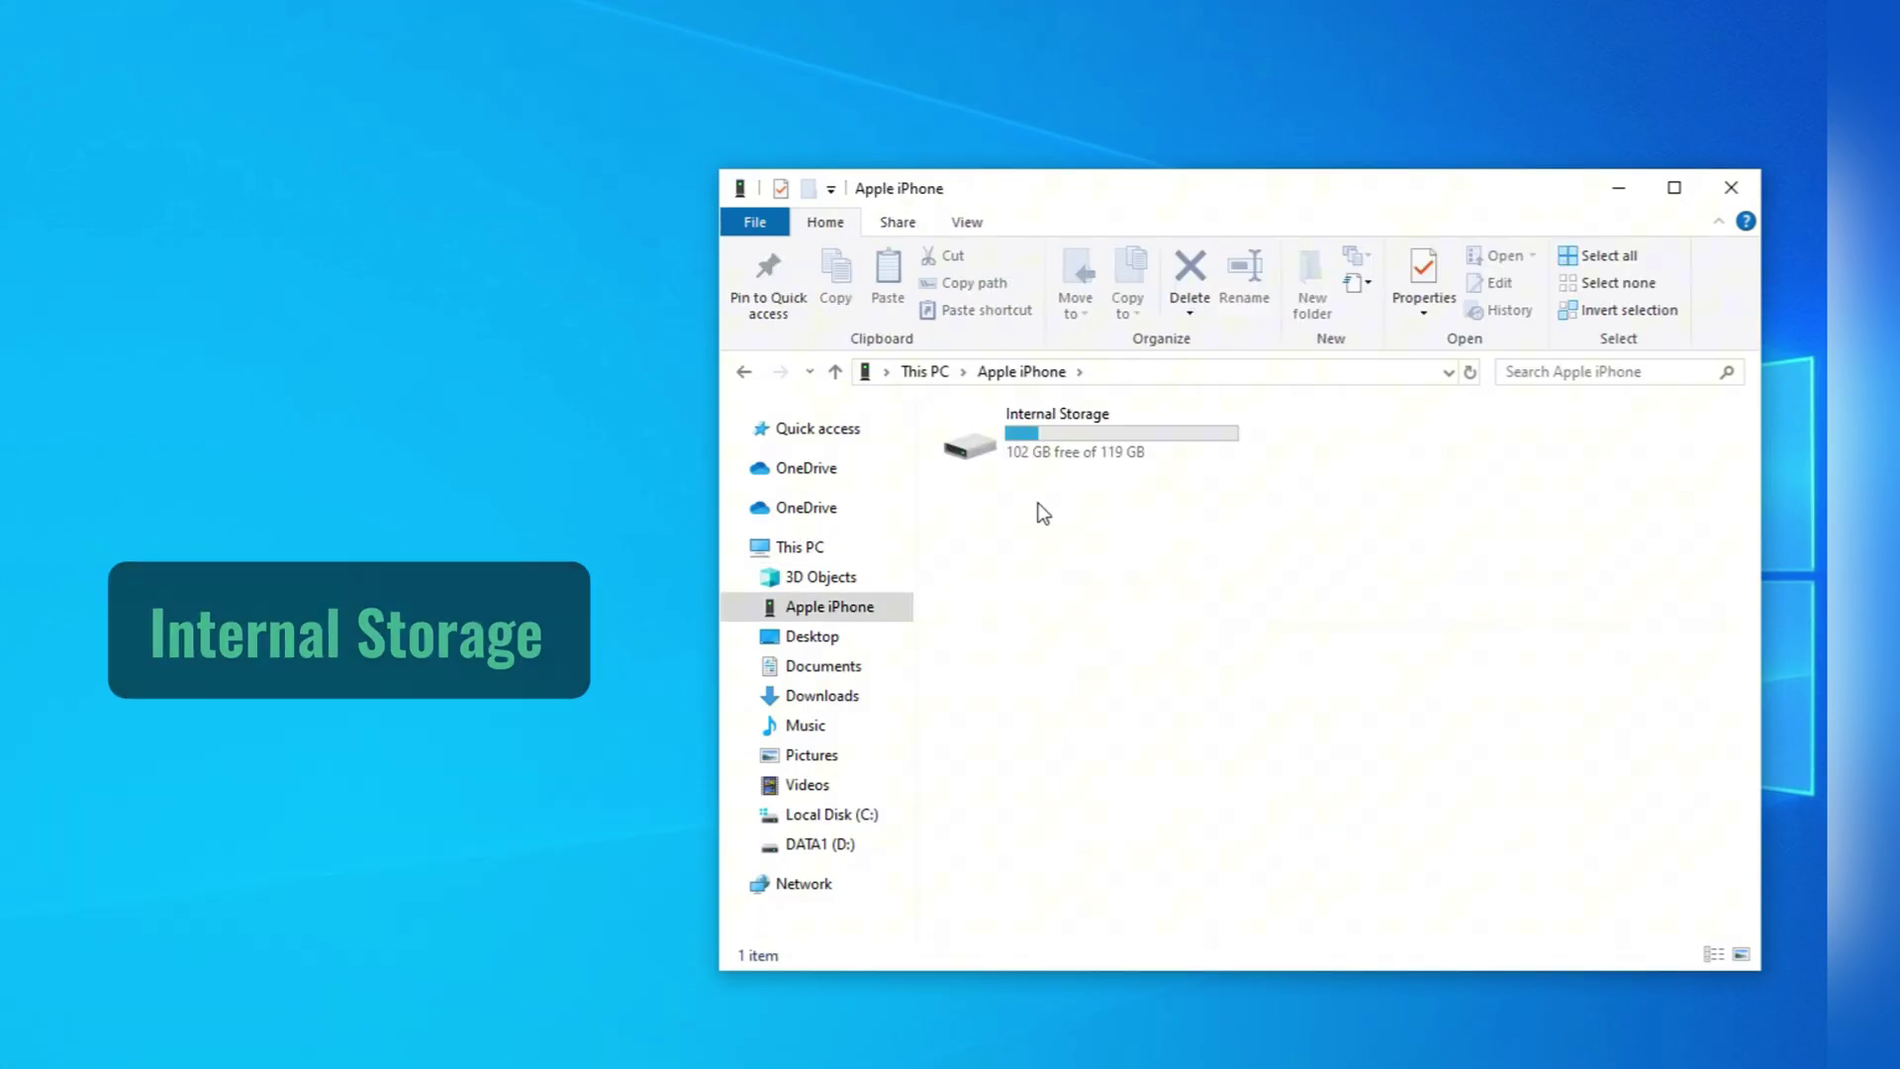
pyautogui.doubleClick(1030, 458)
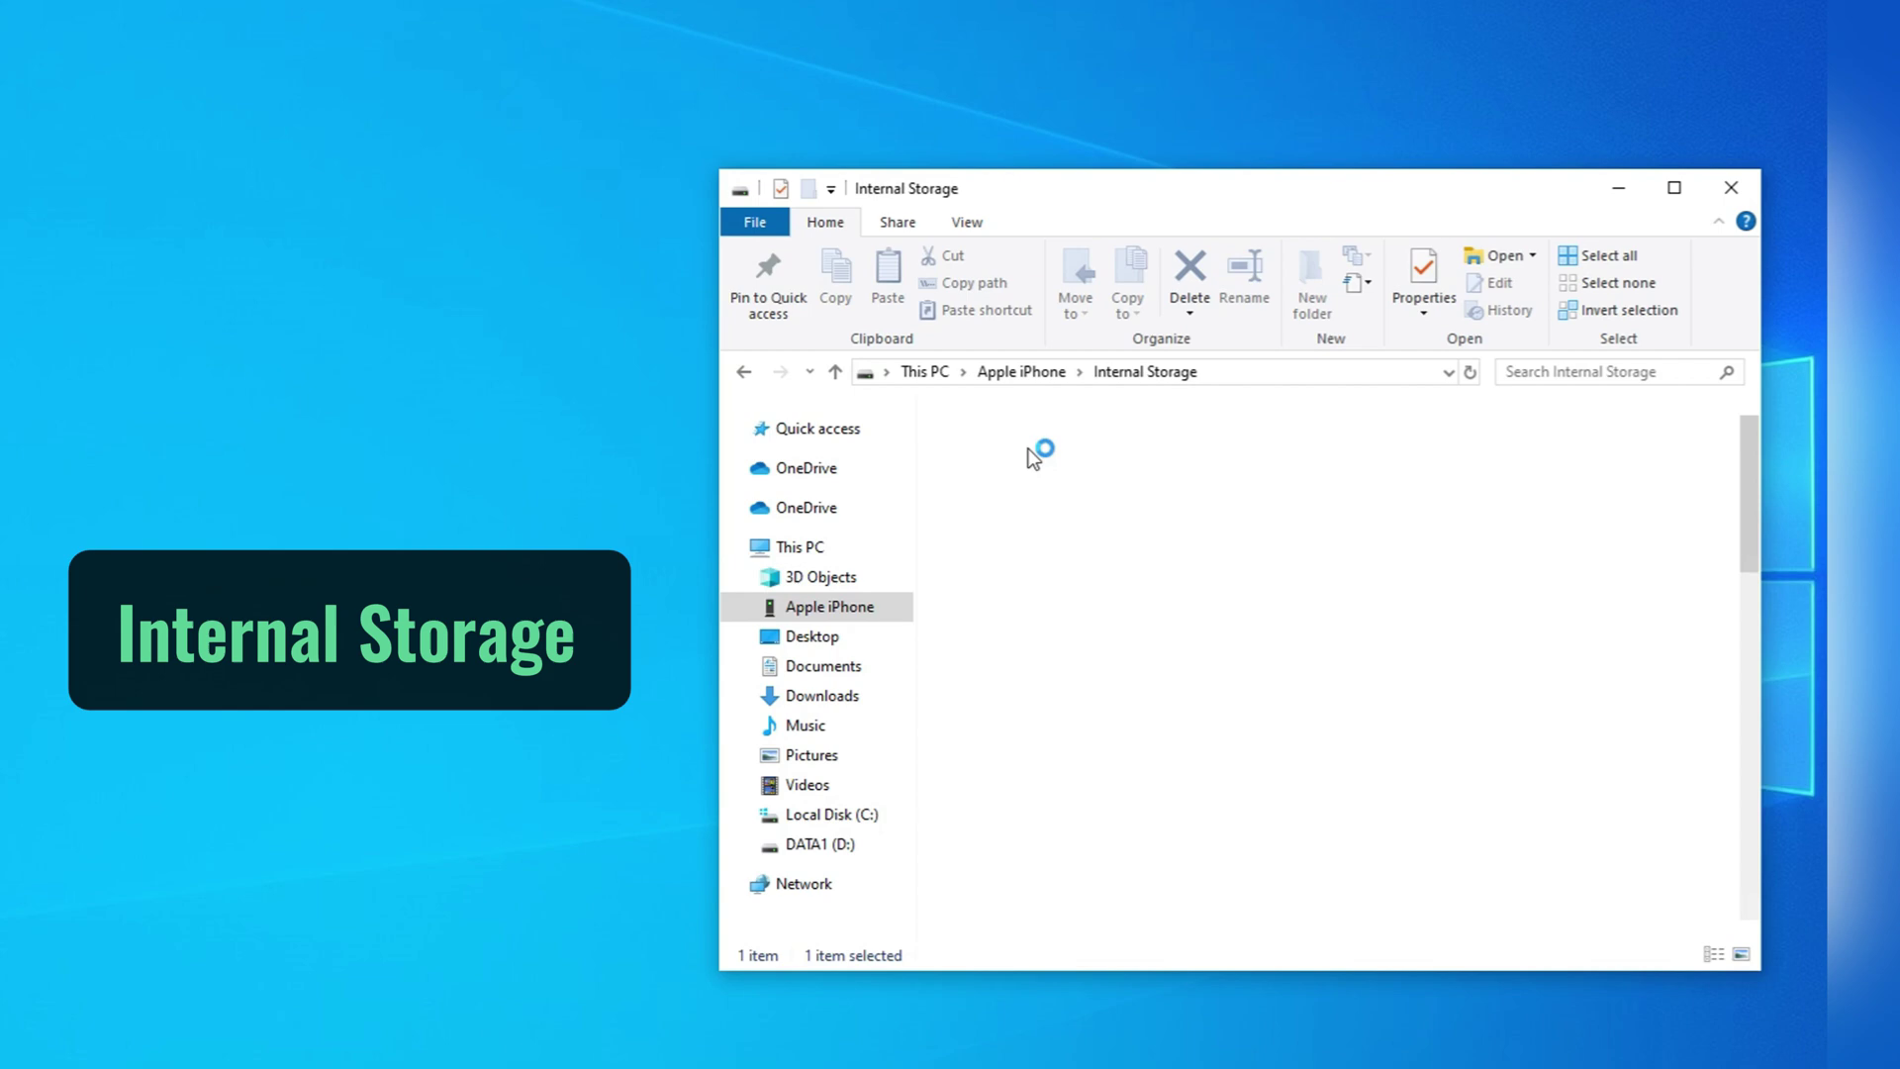
pyautogui.scroll(-15, 1370, 667)
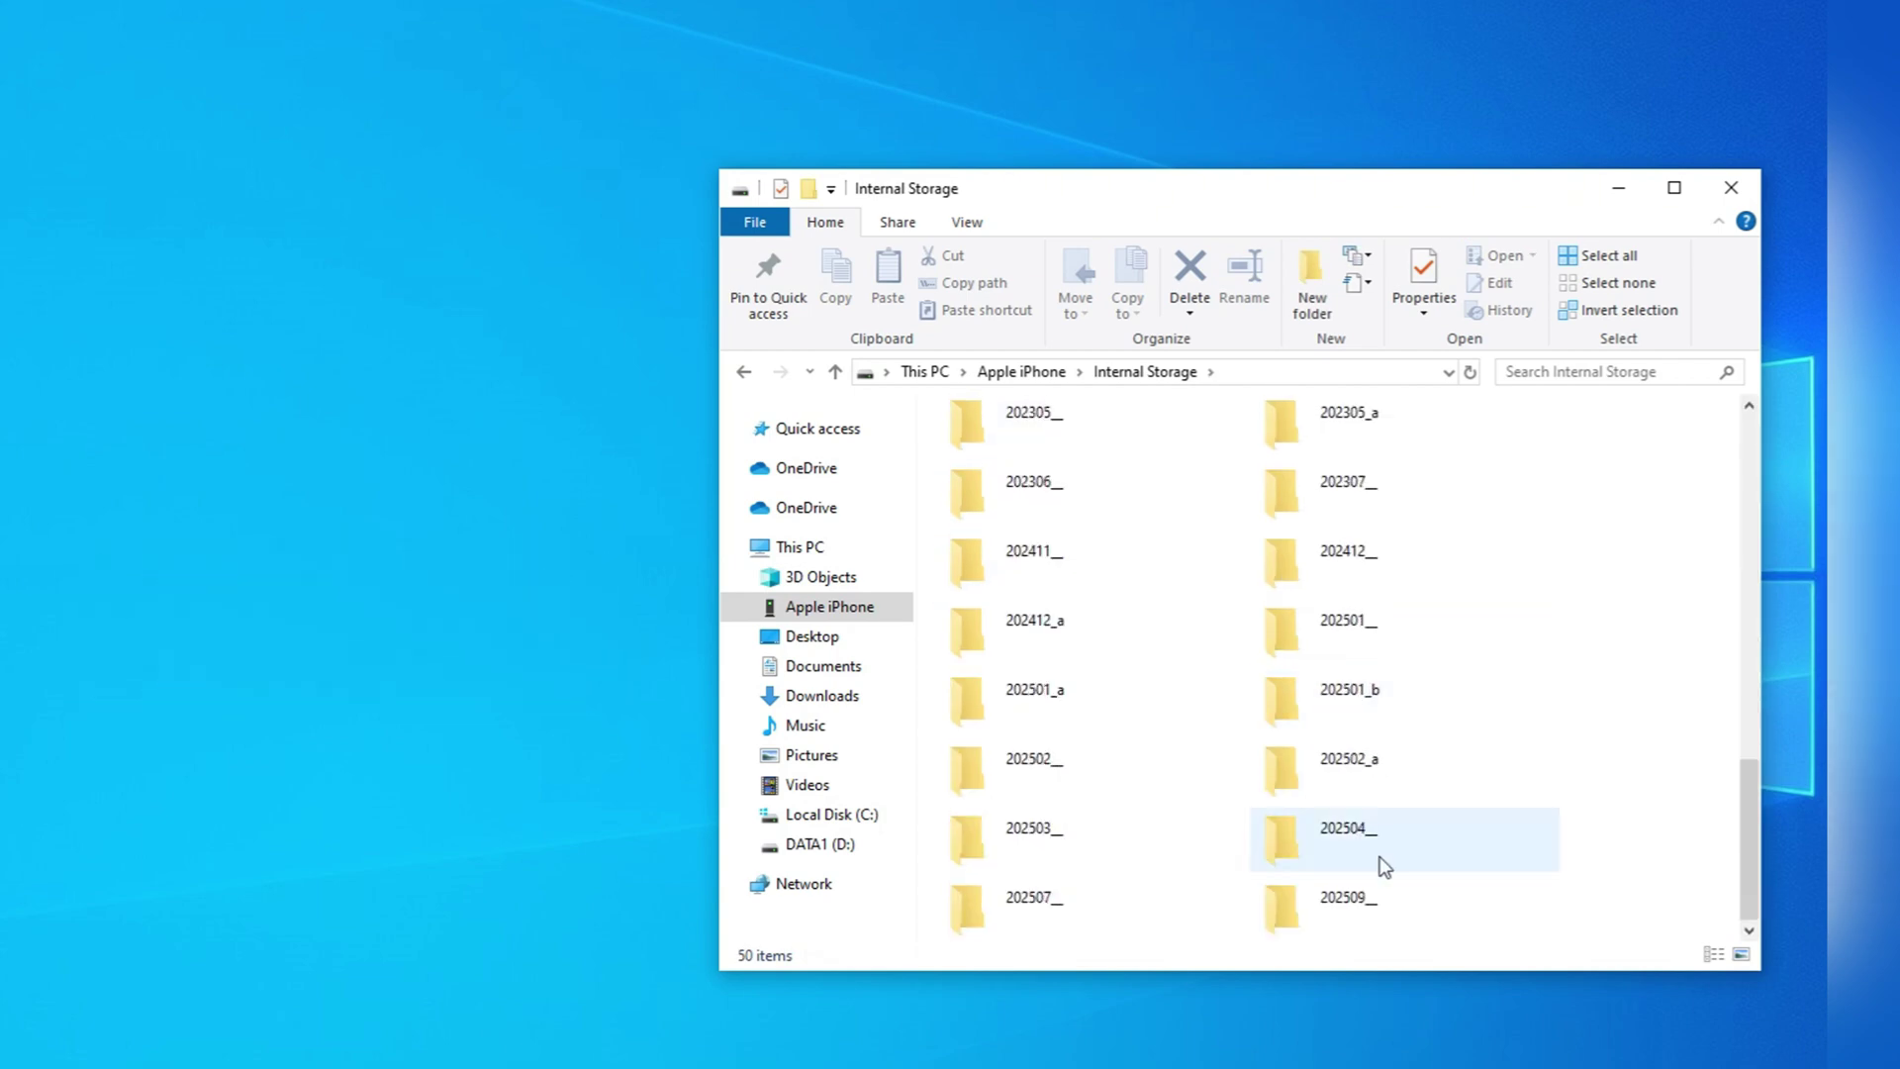
pyautogui.doubleClick(1359, 904)
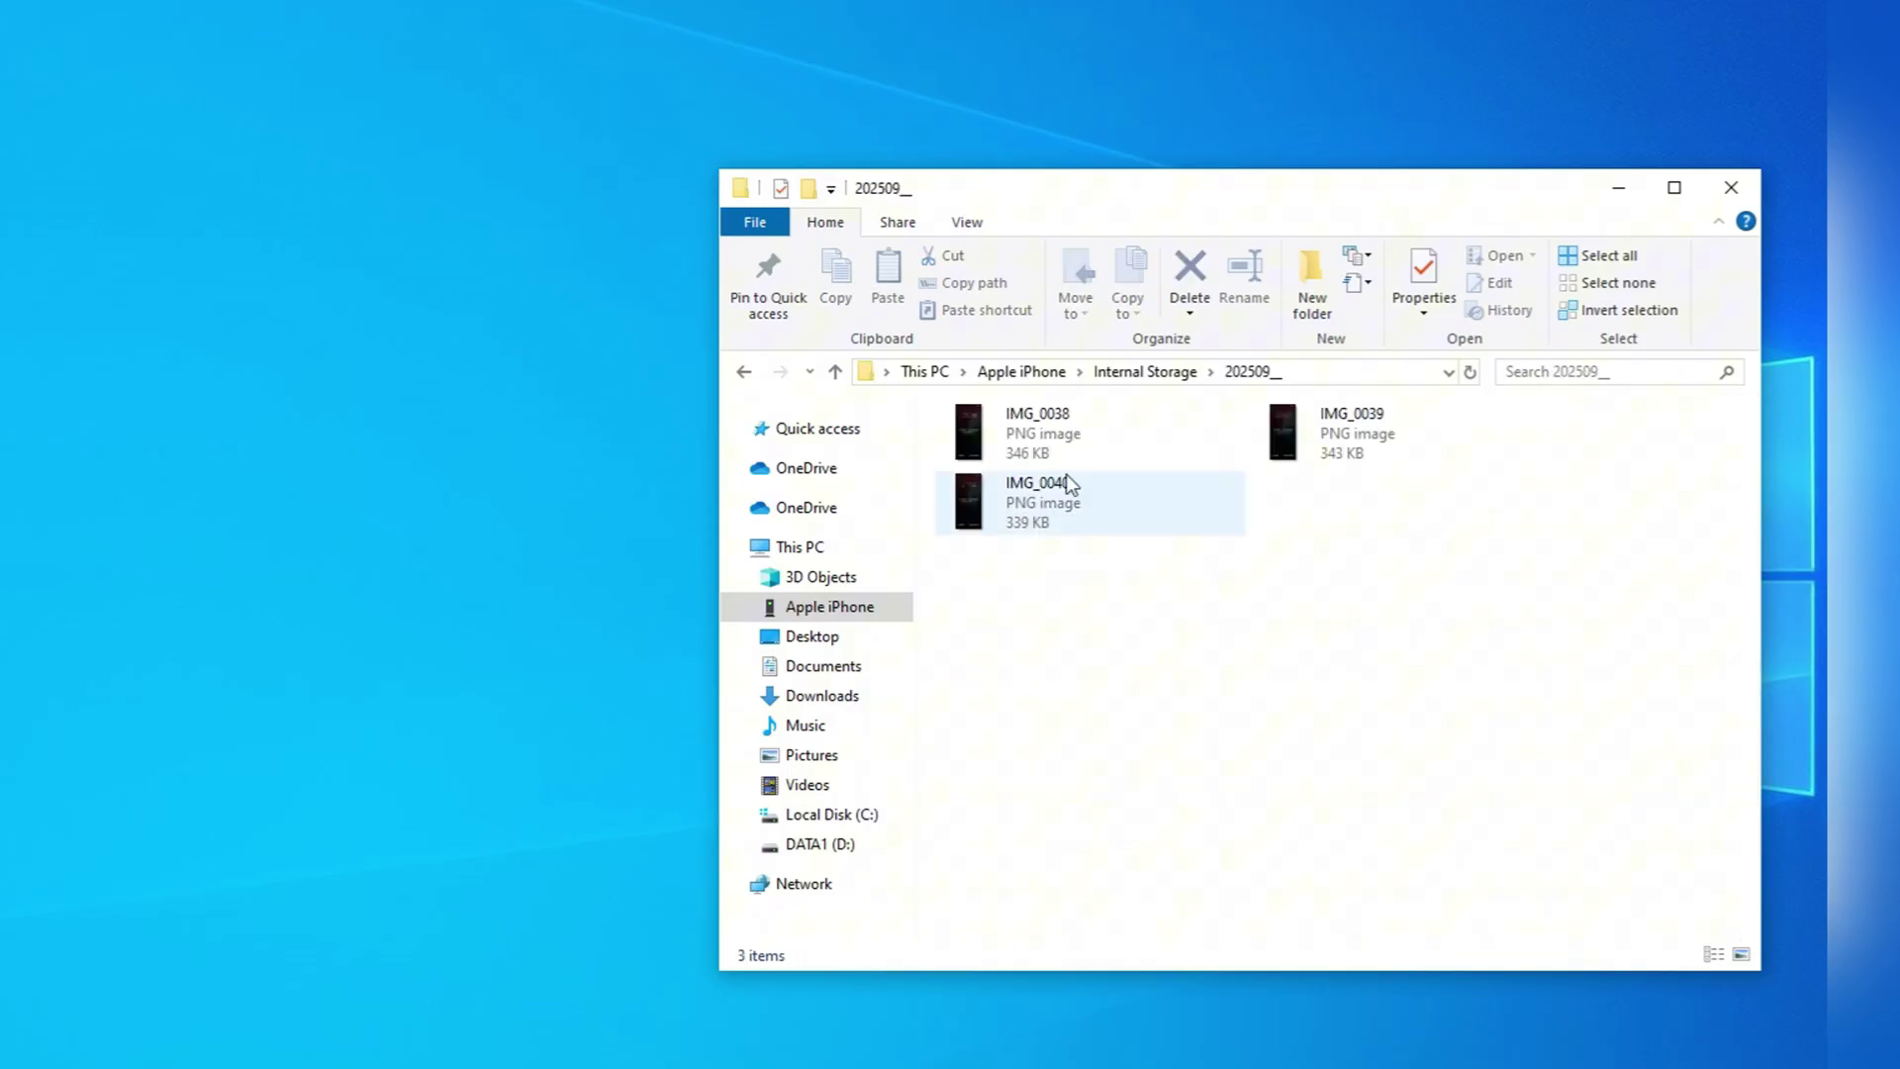
# Drag IMG_0038, IMG_0039 and IMG_0040 into the desktop folder new, then close the viewer and window.
pyautogui.click(1036, 432)
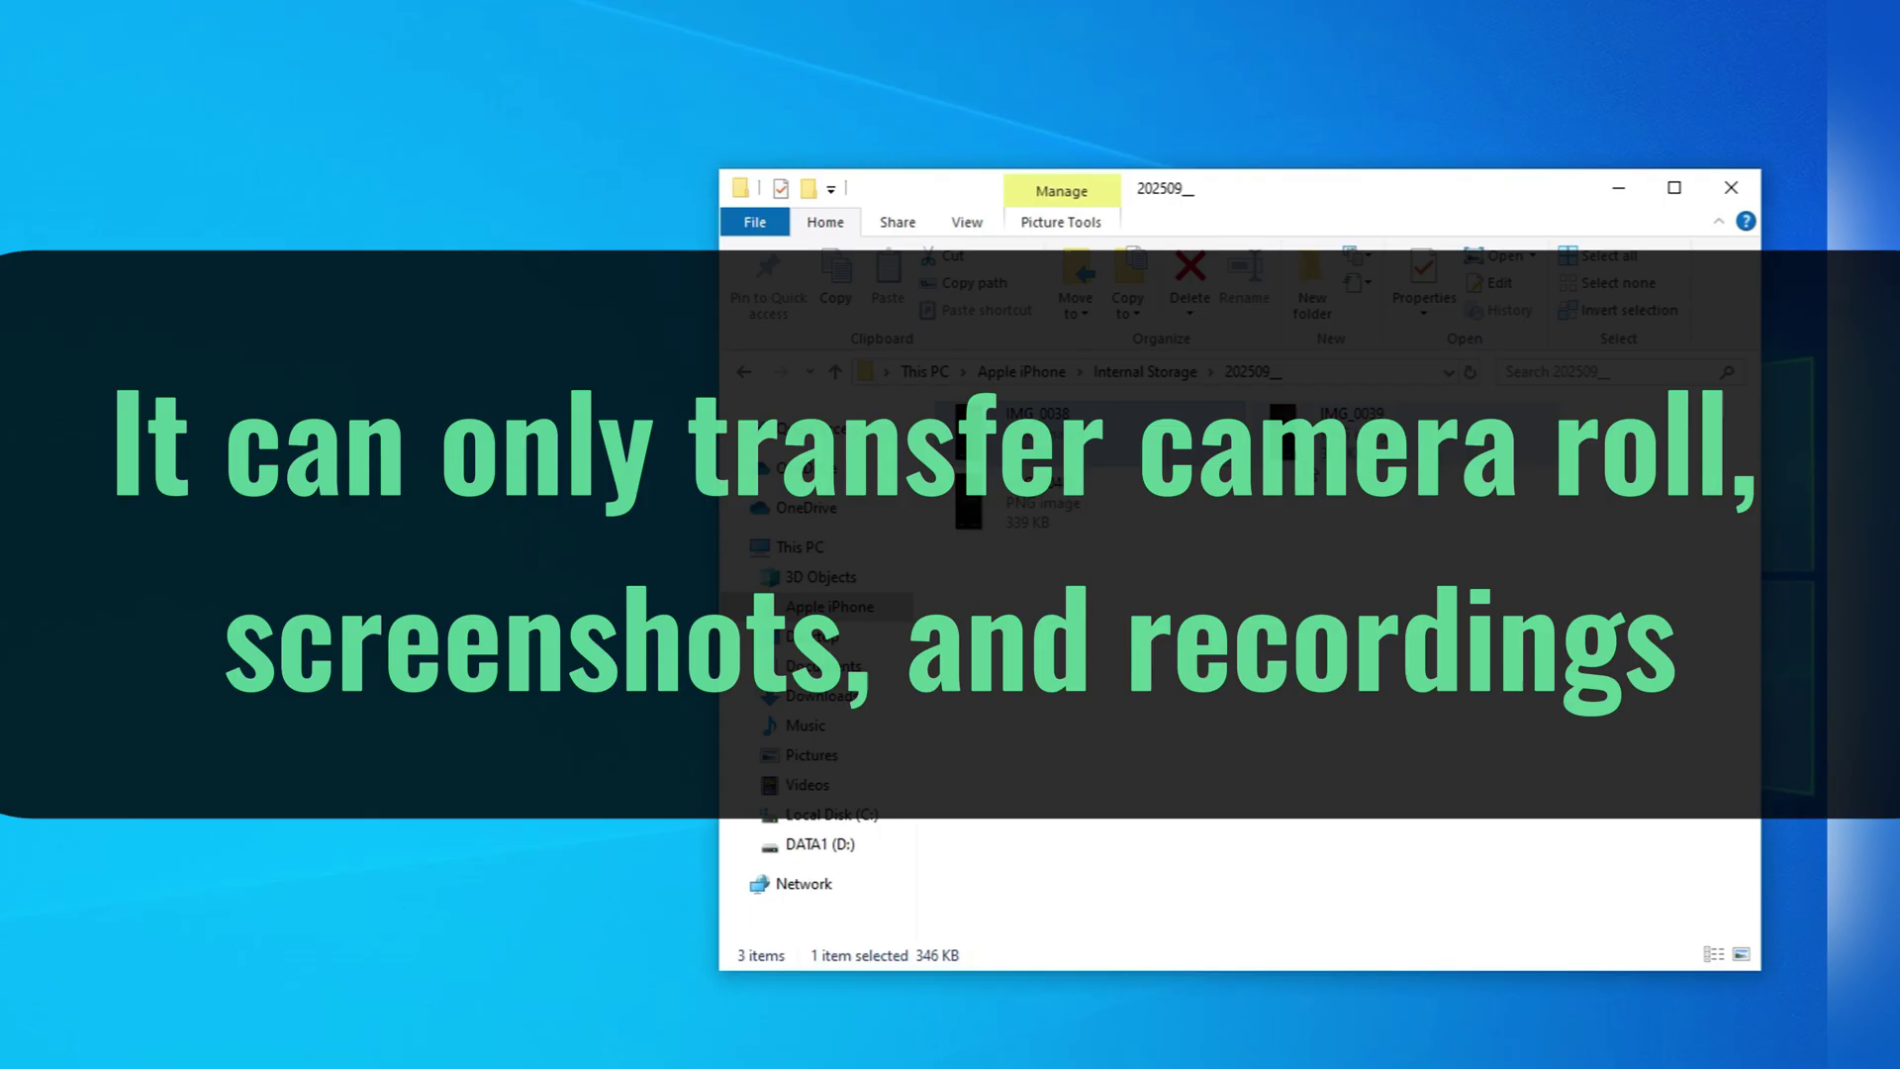
pyautogui.hotkey('ctrl', 'a')
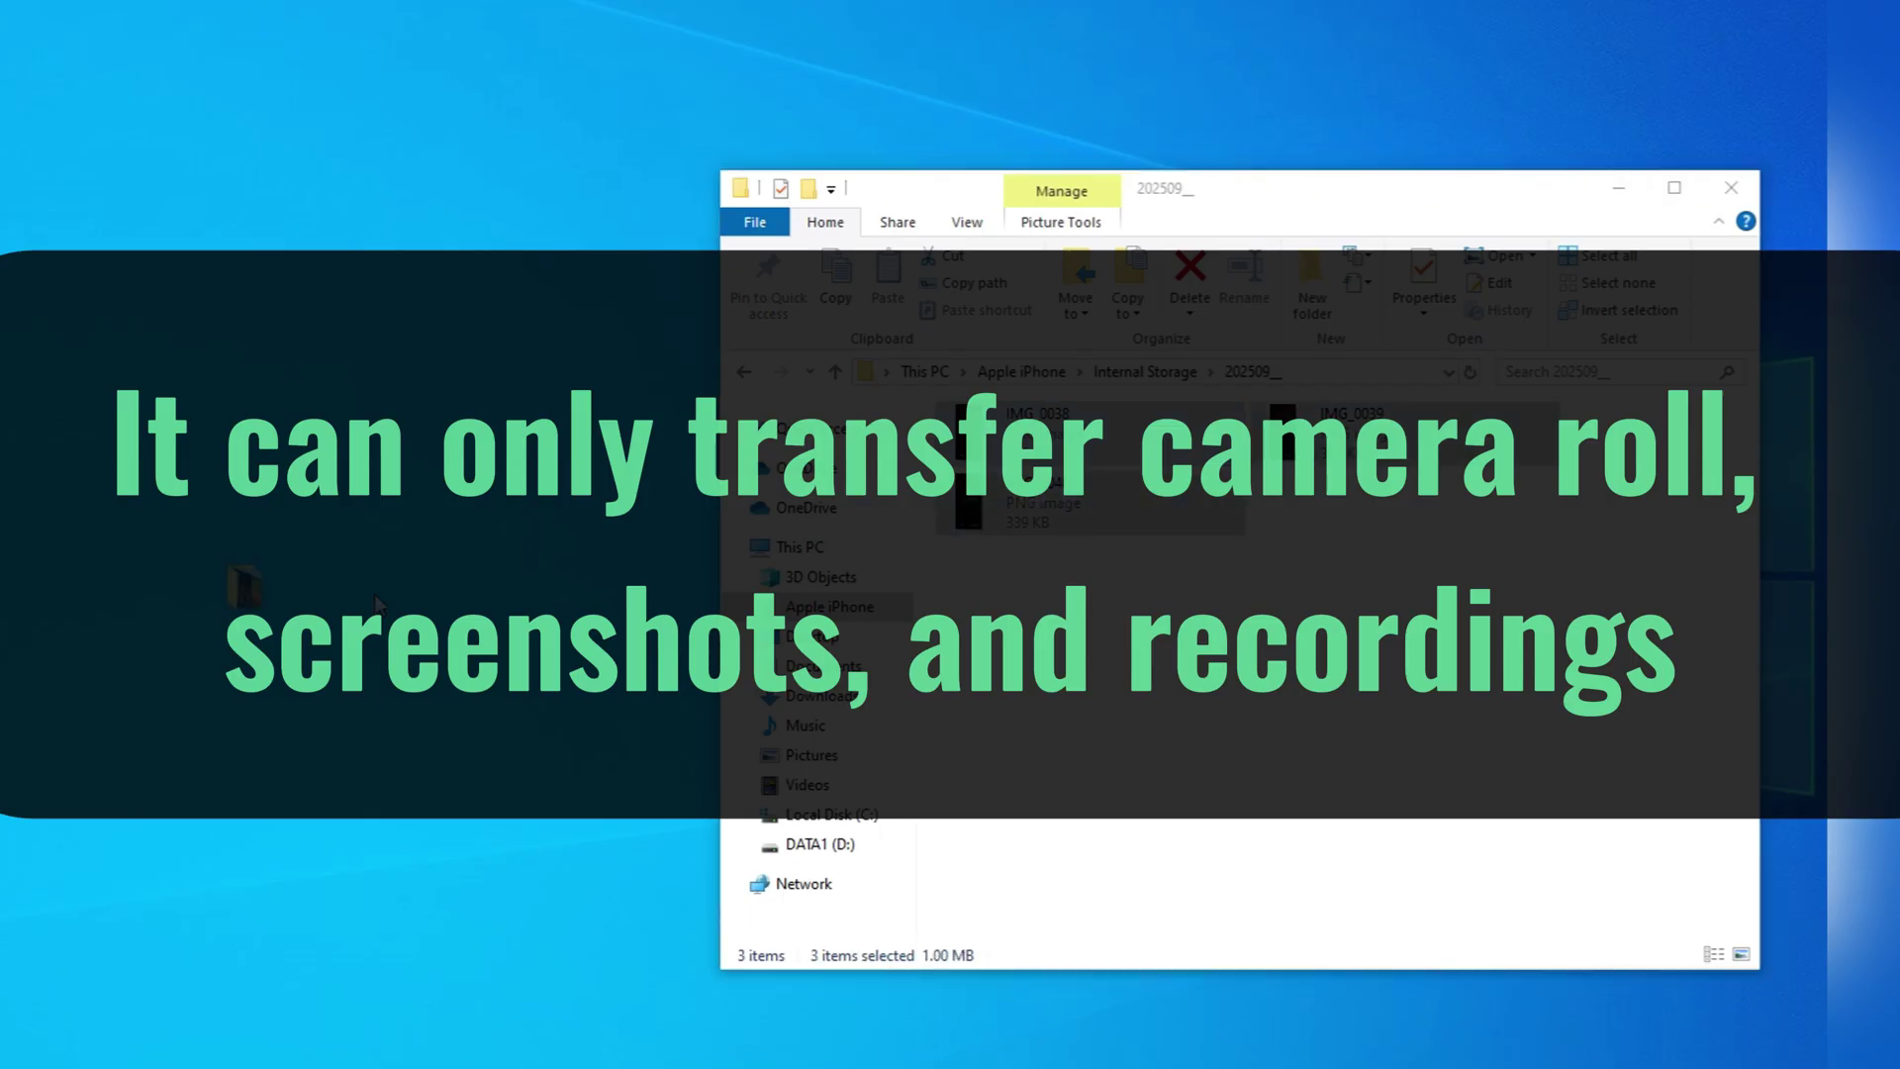
pyautogui.click(426, 388)
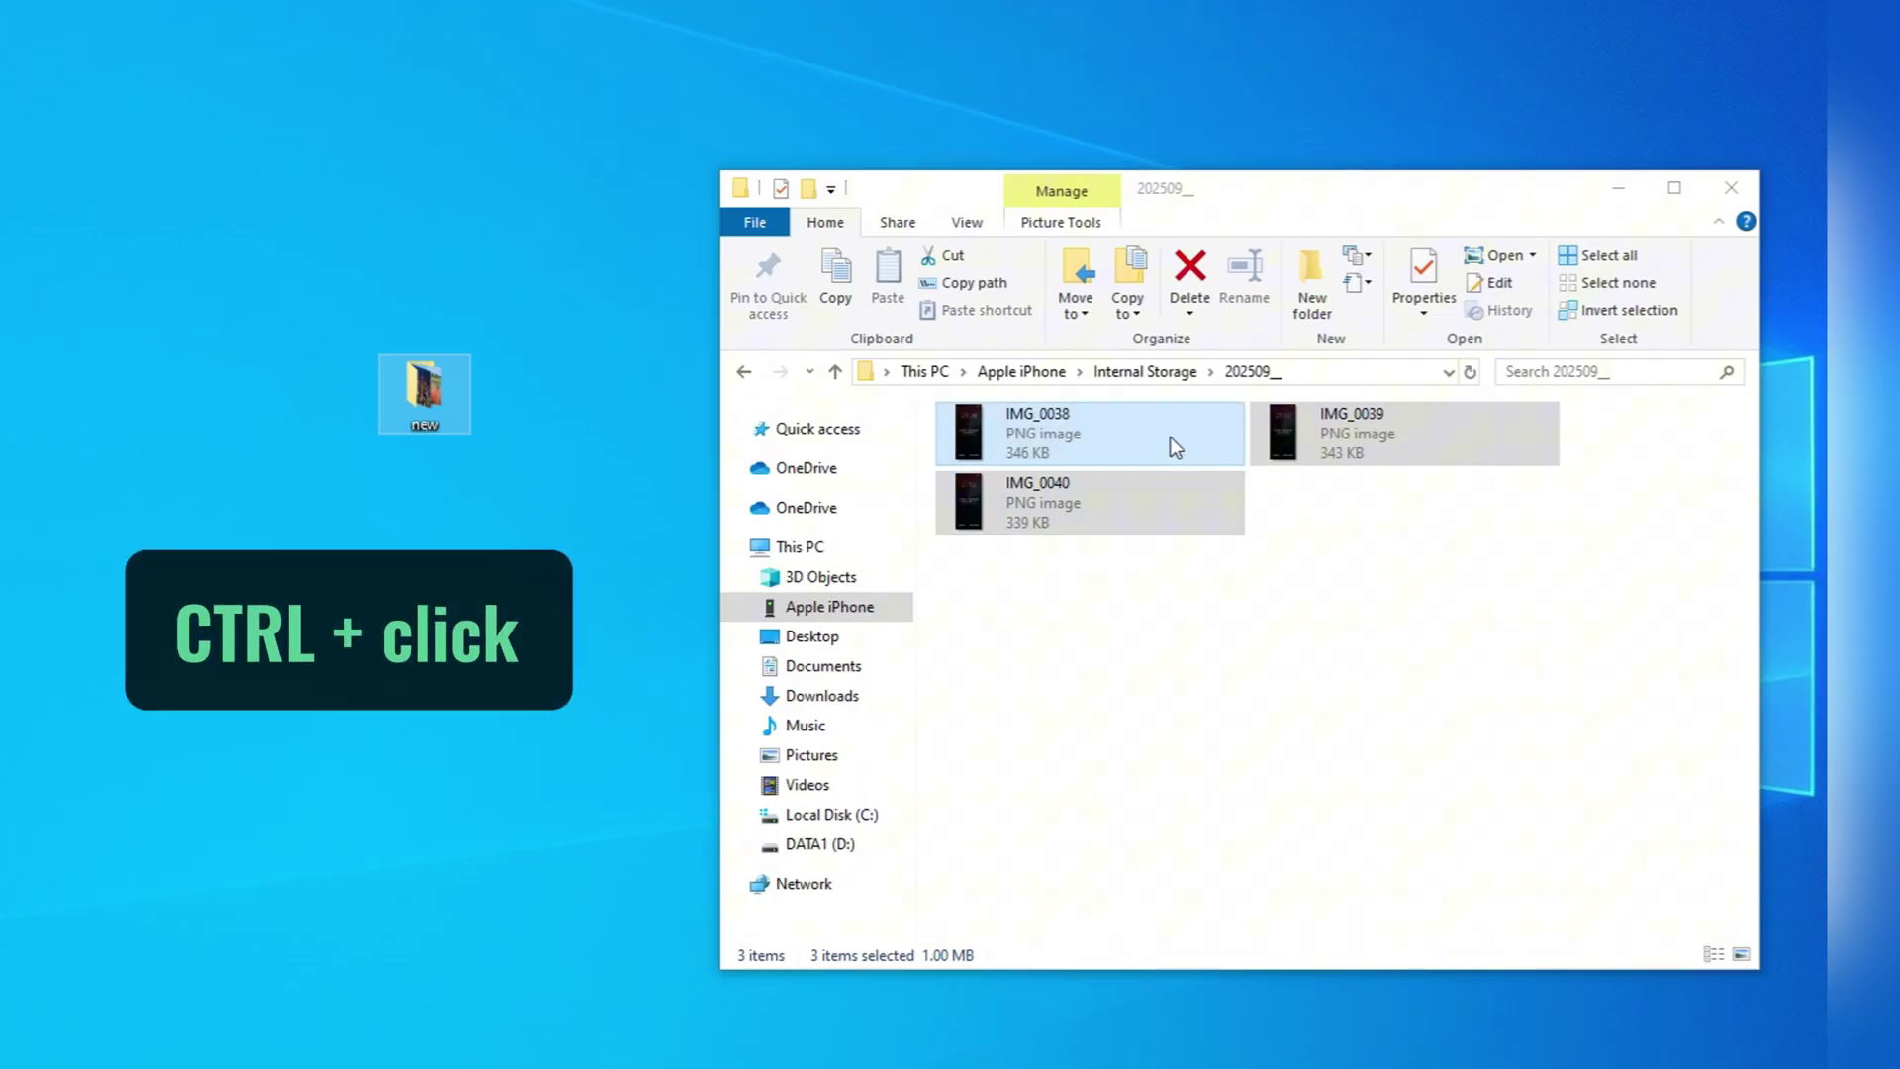
pyautogui.moveTo(1170, 437); pyautogui.dragTo(433, 411)
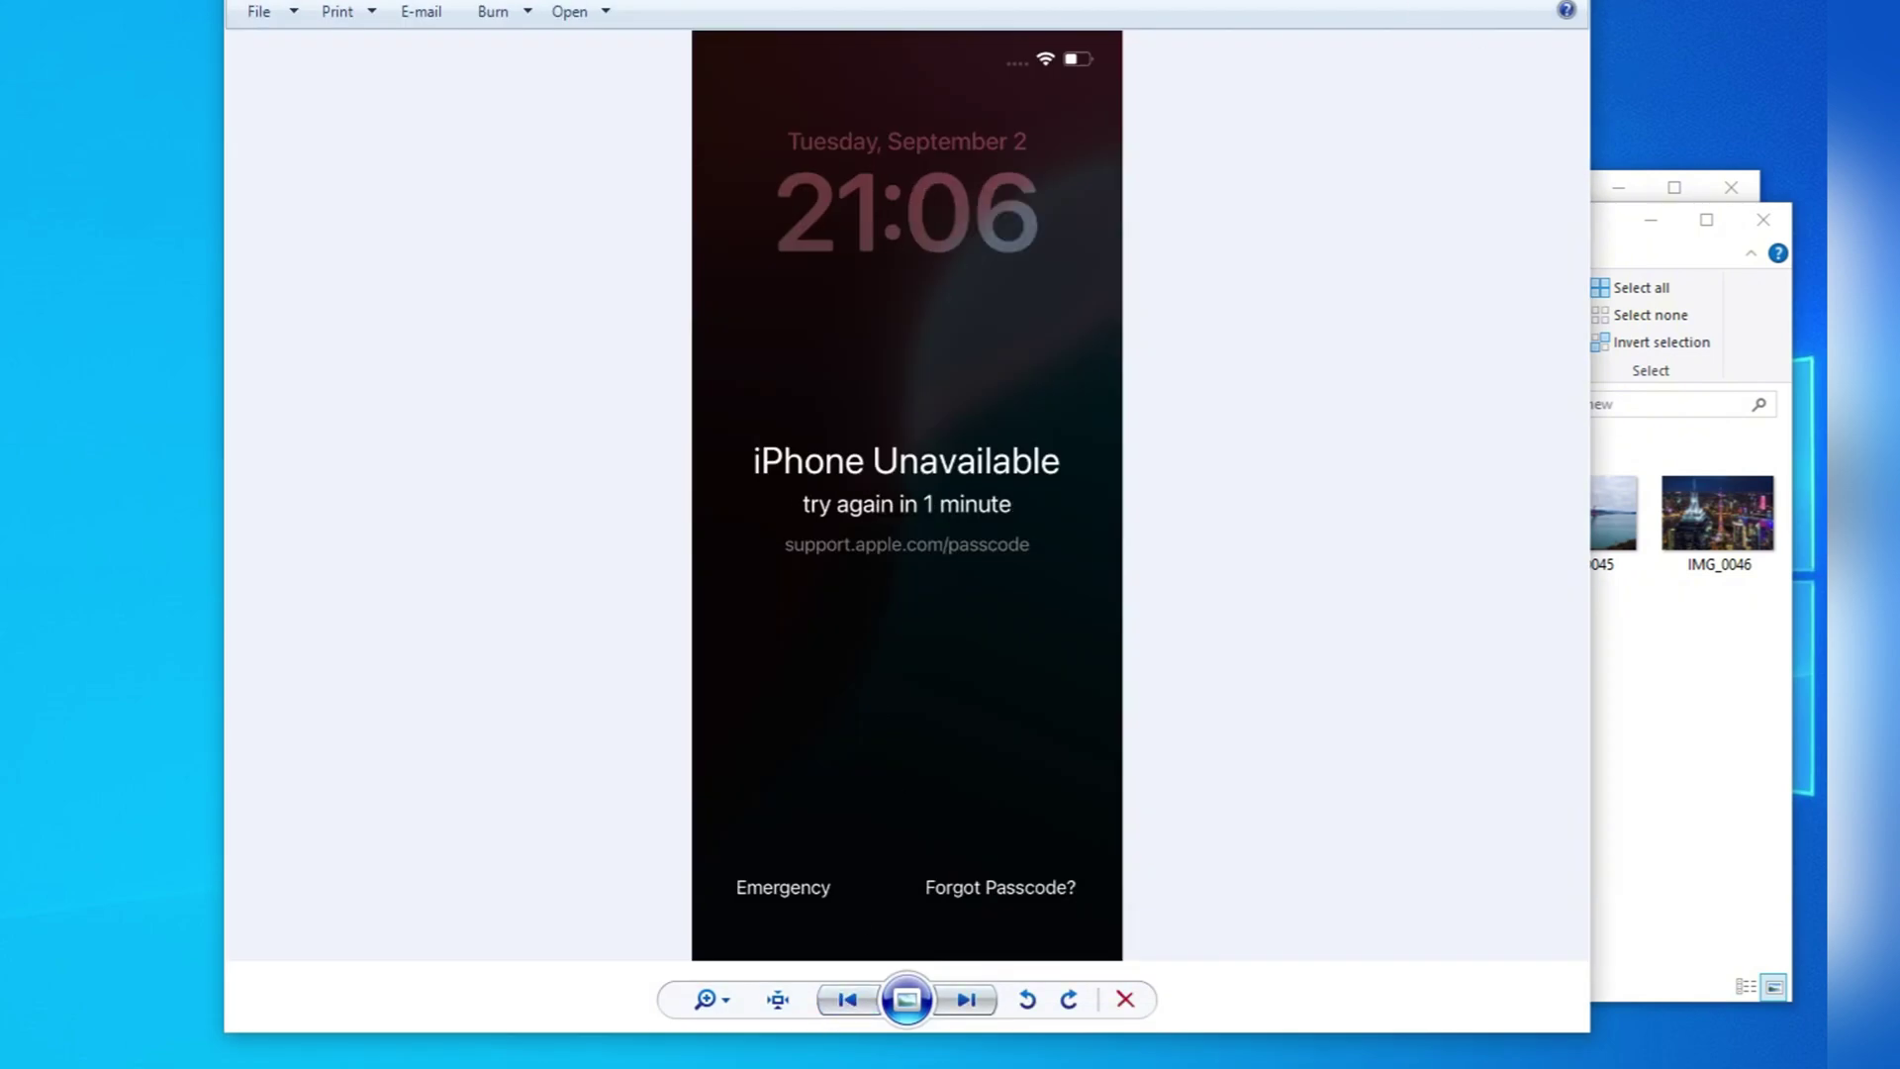
pyautogui.hotkey('alt', 'F4')
pyautogui.click(1748, 222)
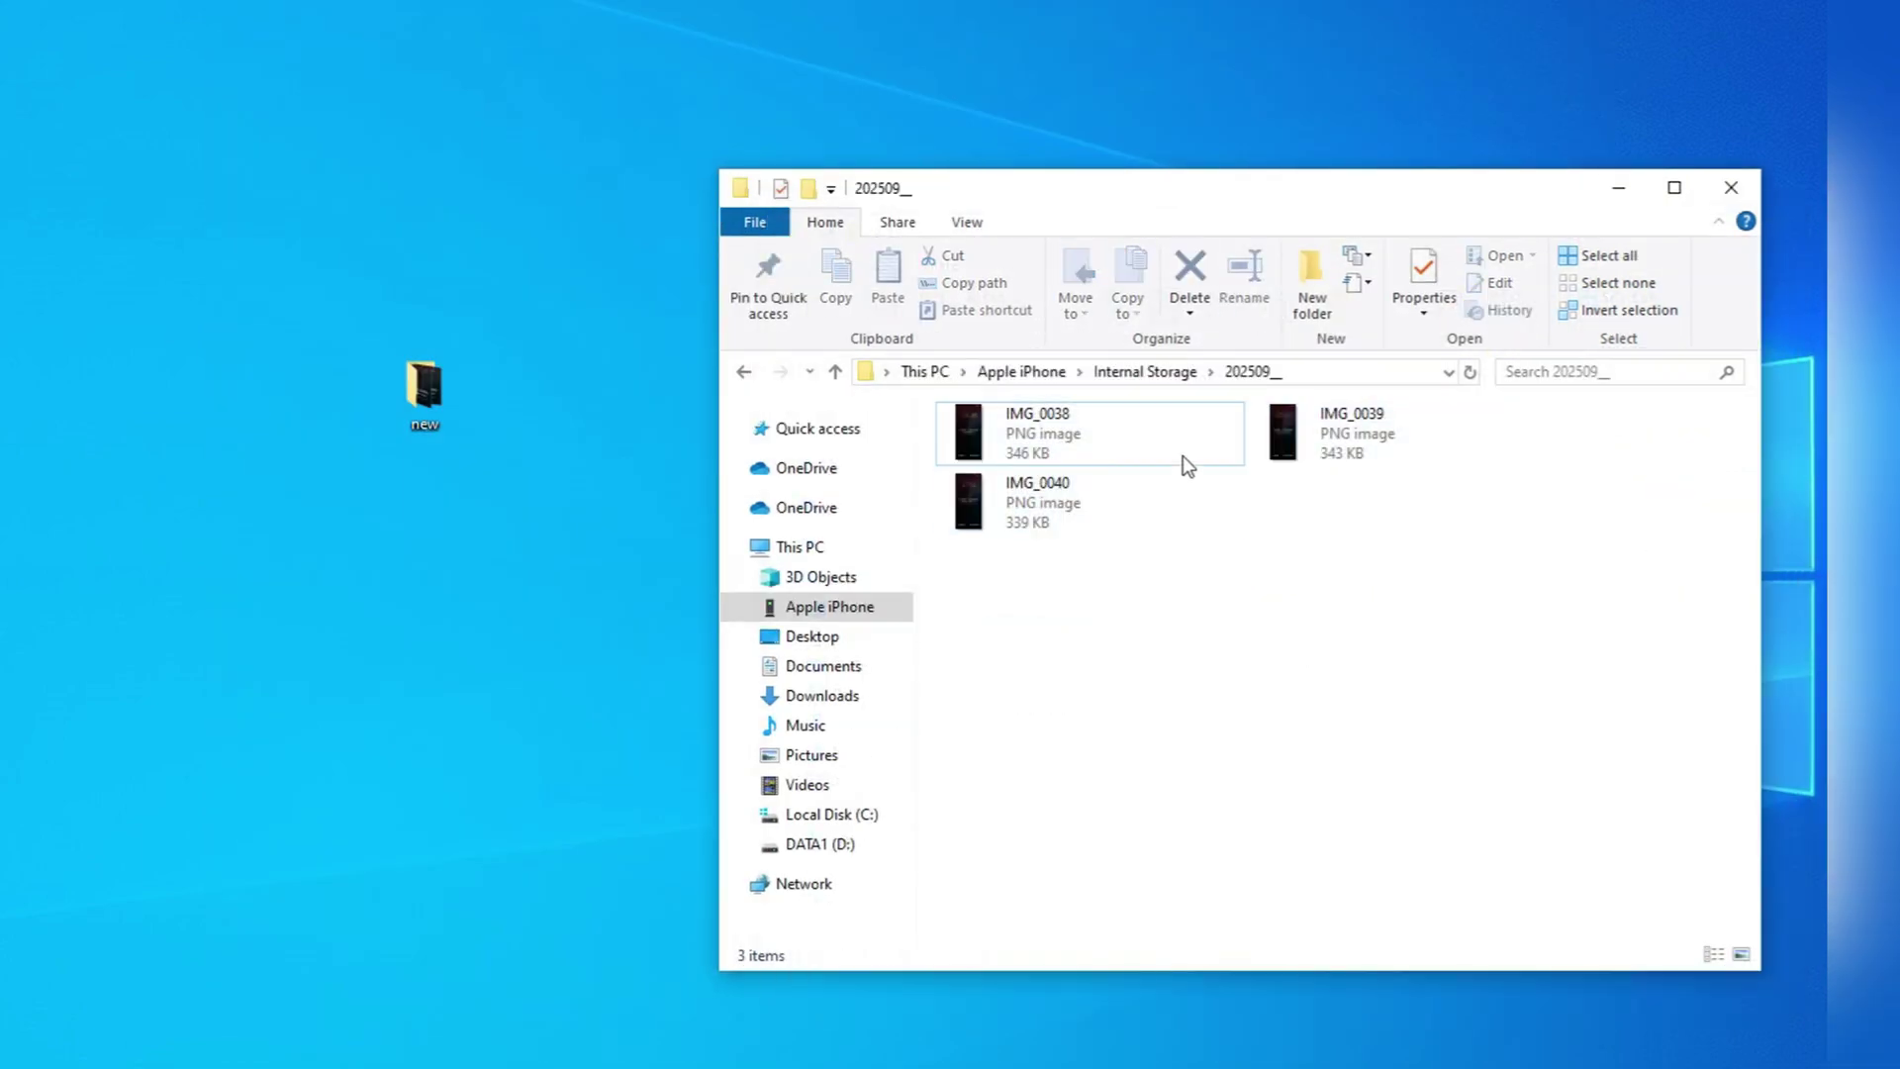
# Open 202507 under Internal Storage, copy IMG_0010 and paste it into the new folder.
pyautogui.click(1160, 368)
pyautogui.click(1045, 904)
pyautogui.doubleClick(1045, 905)
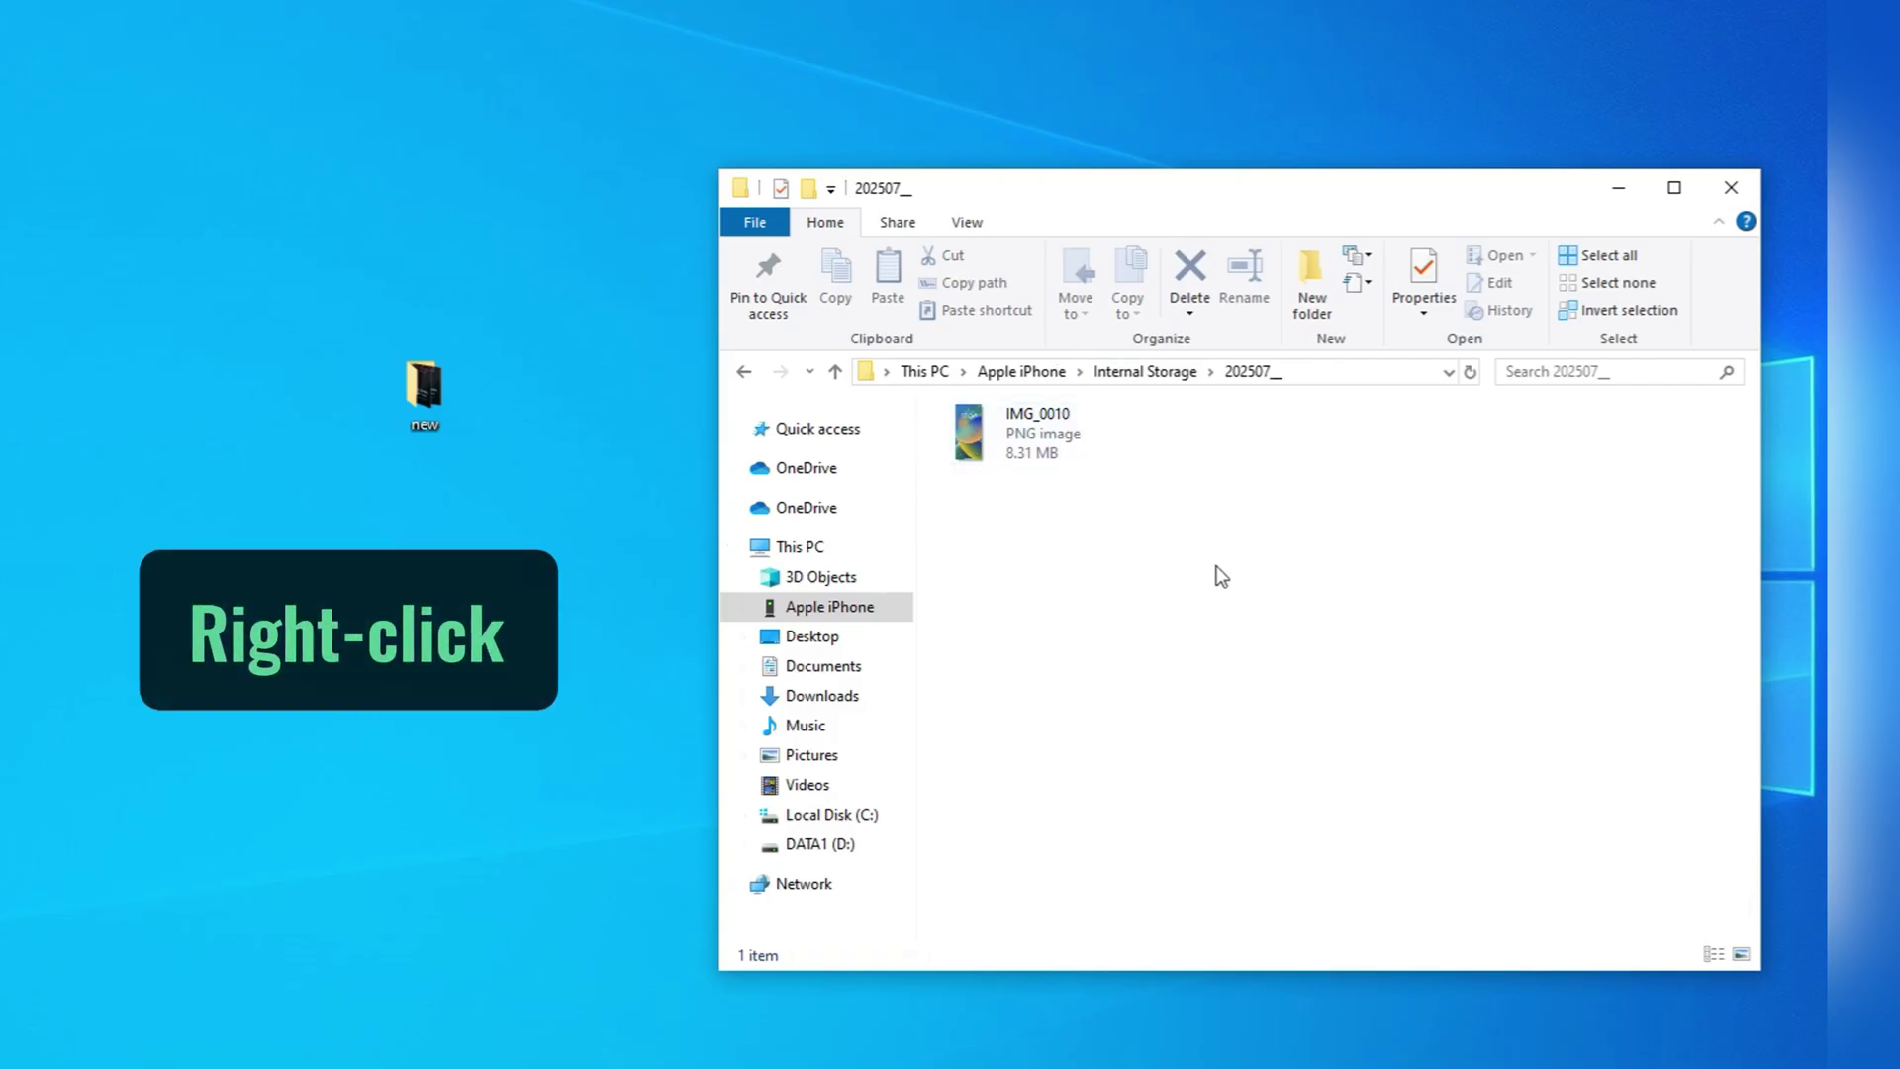
pyautogui.rightClick(978, 447)
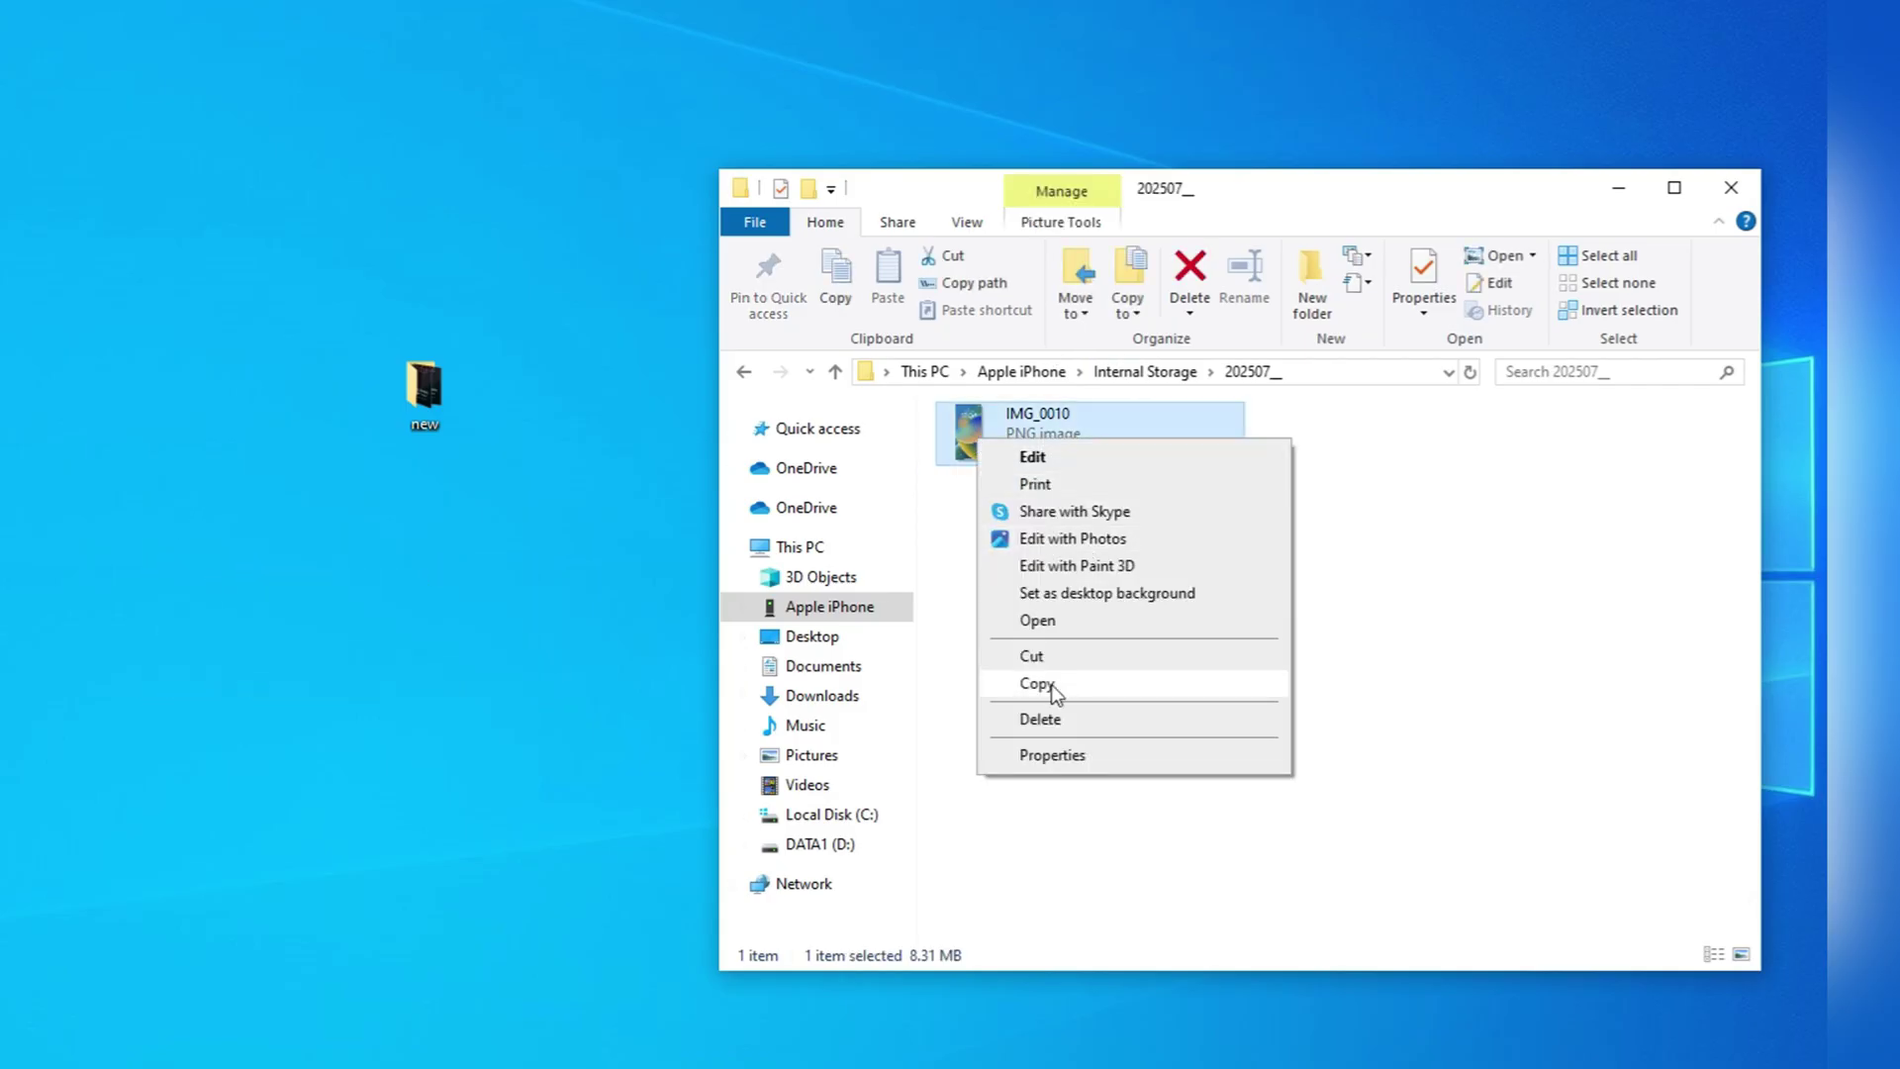
pyautogui.click(1051, 685)
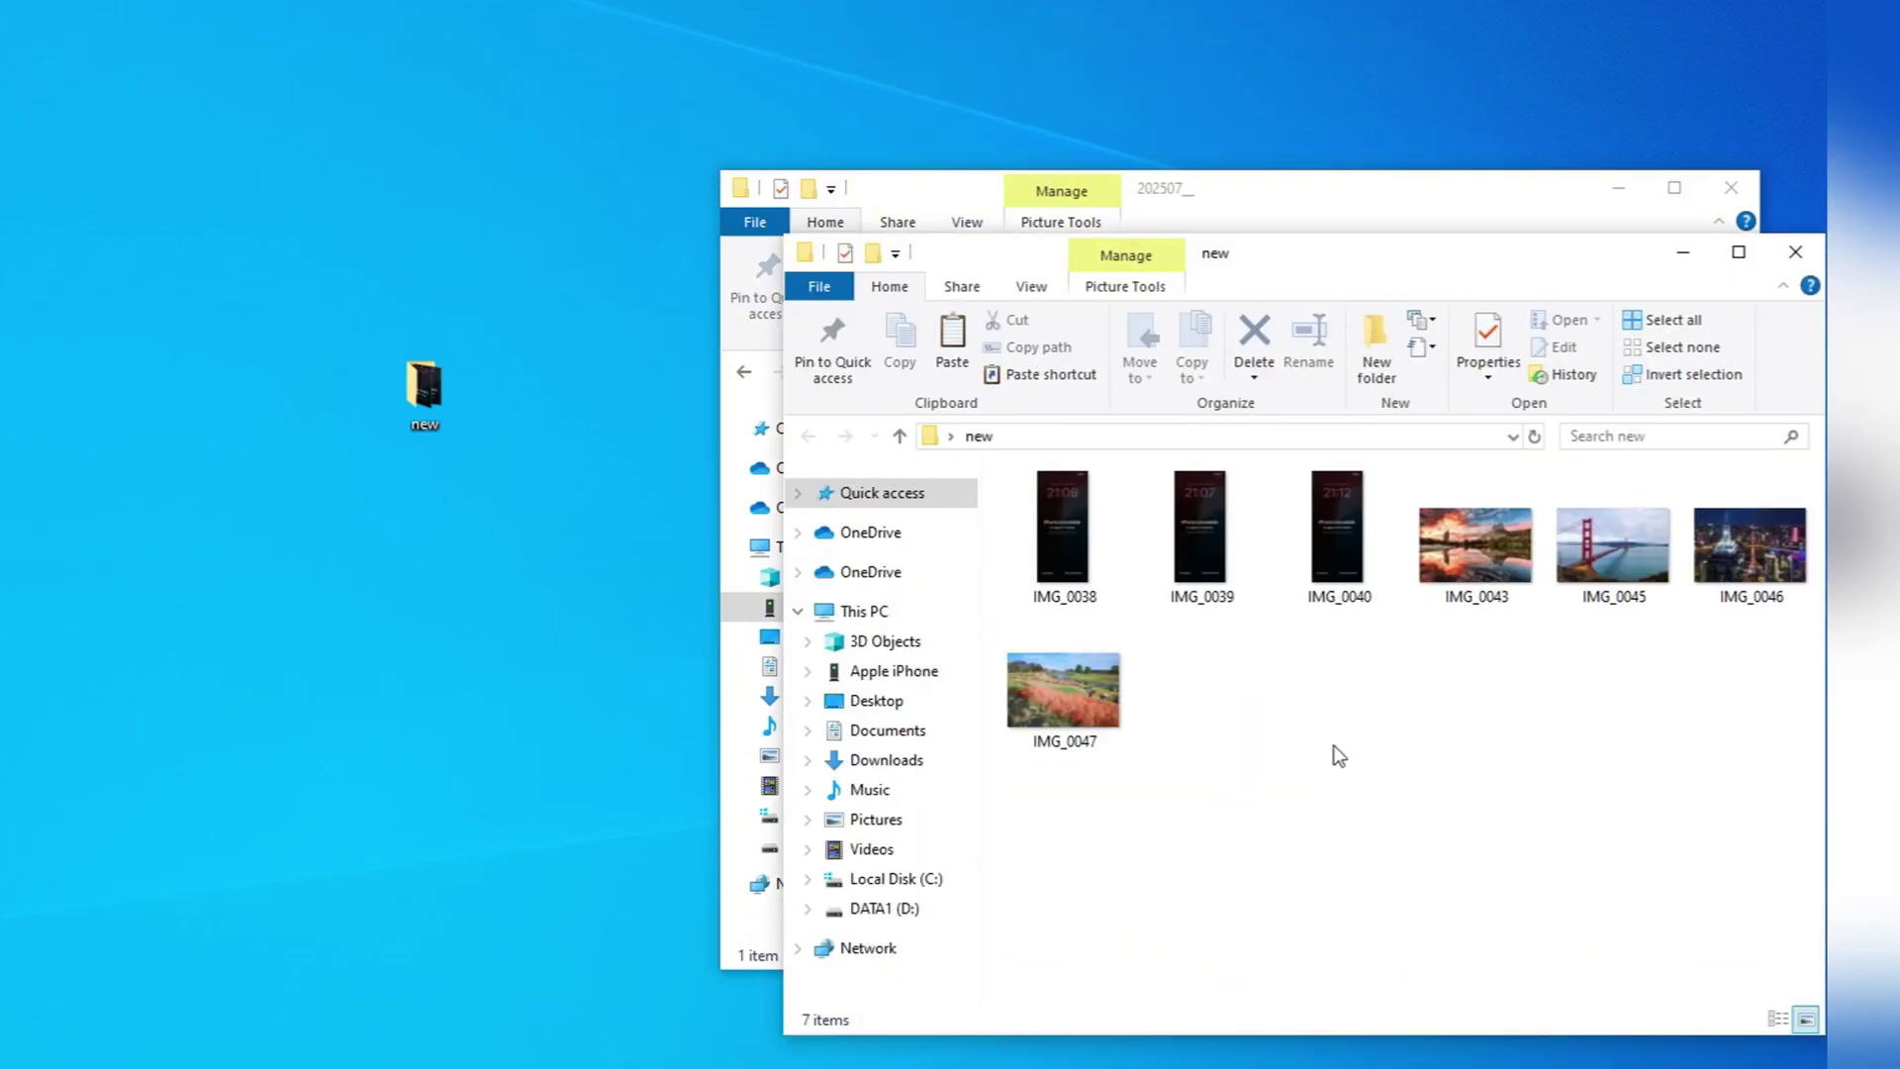
pyautogui.rightClick(1339, 757)
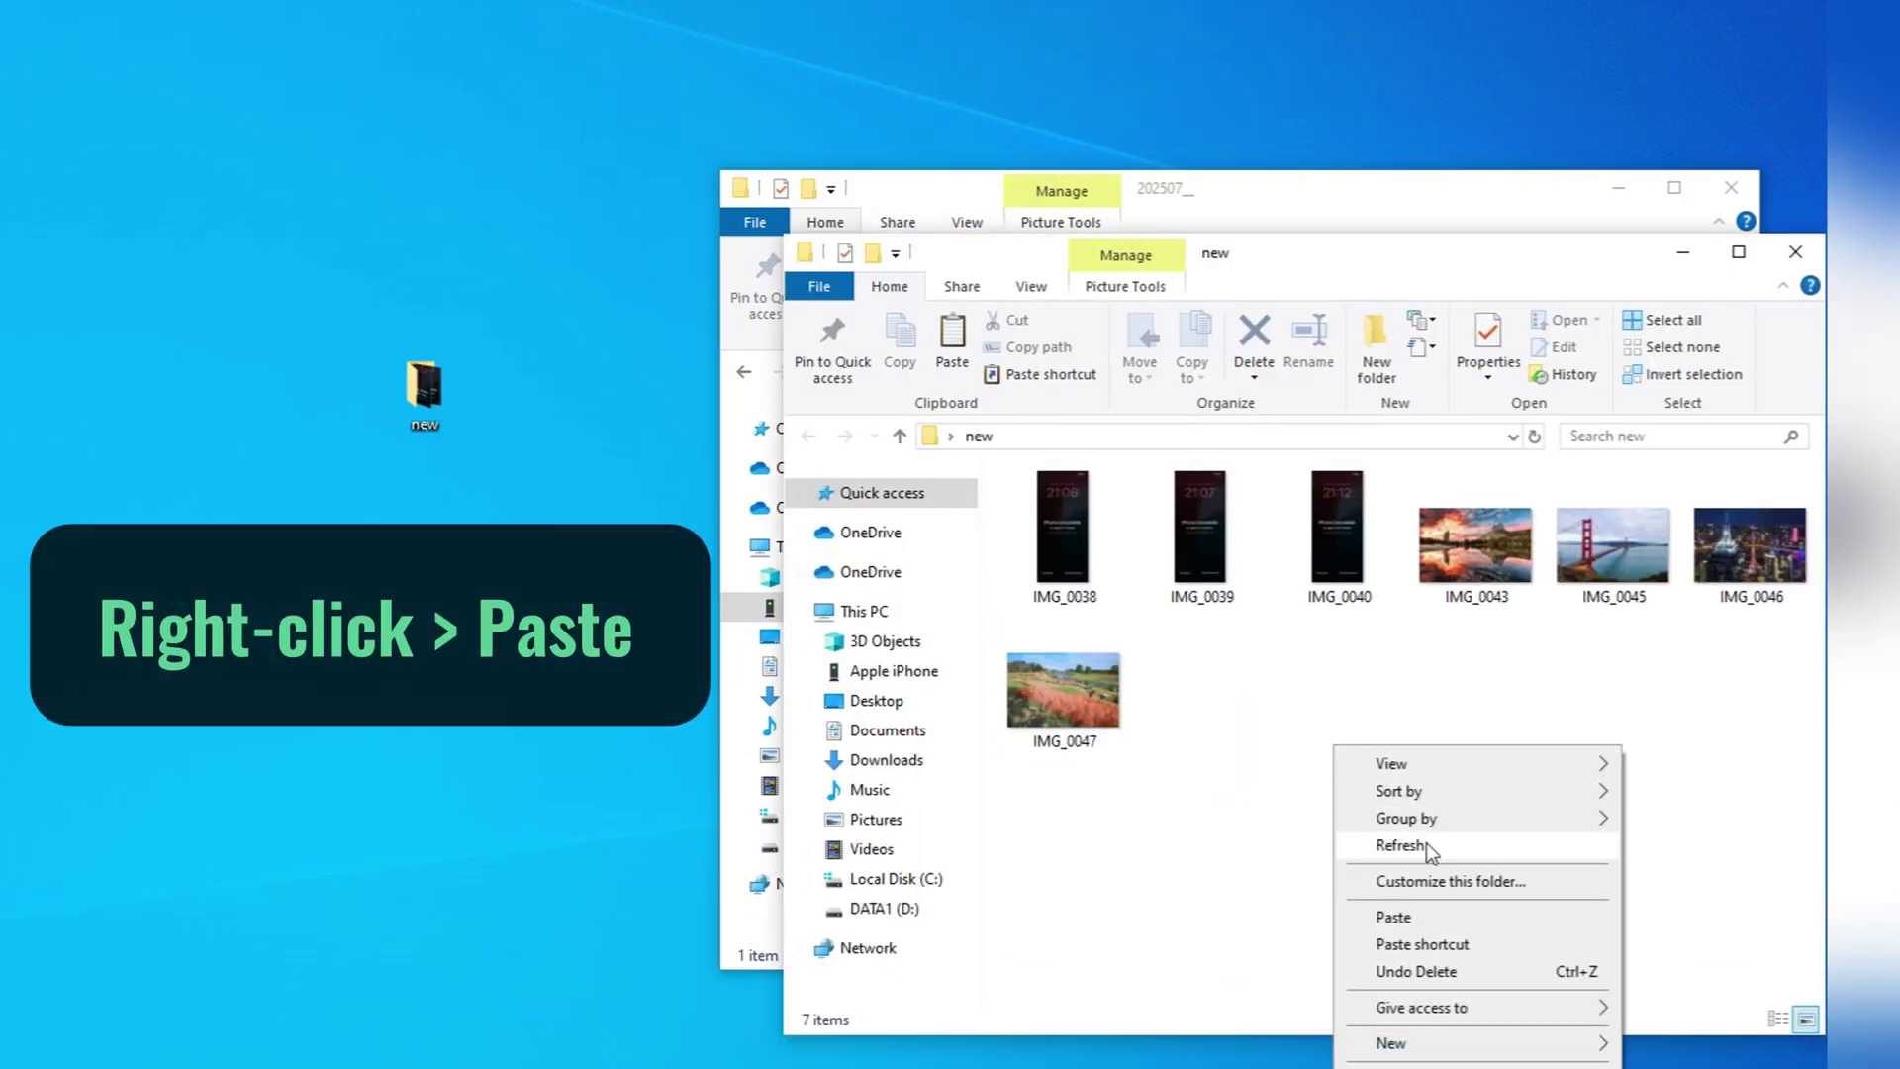
pyautogui.click(1392, 917)
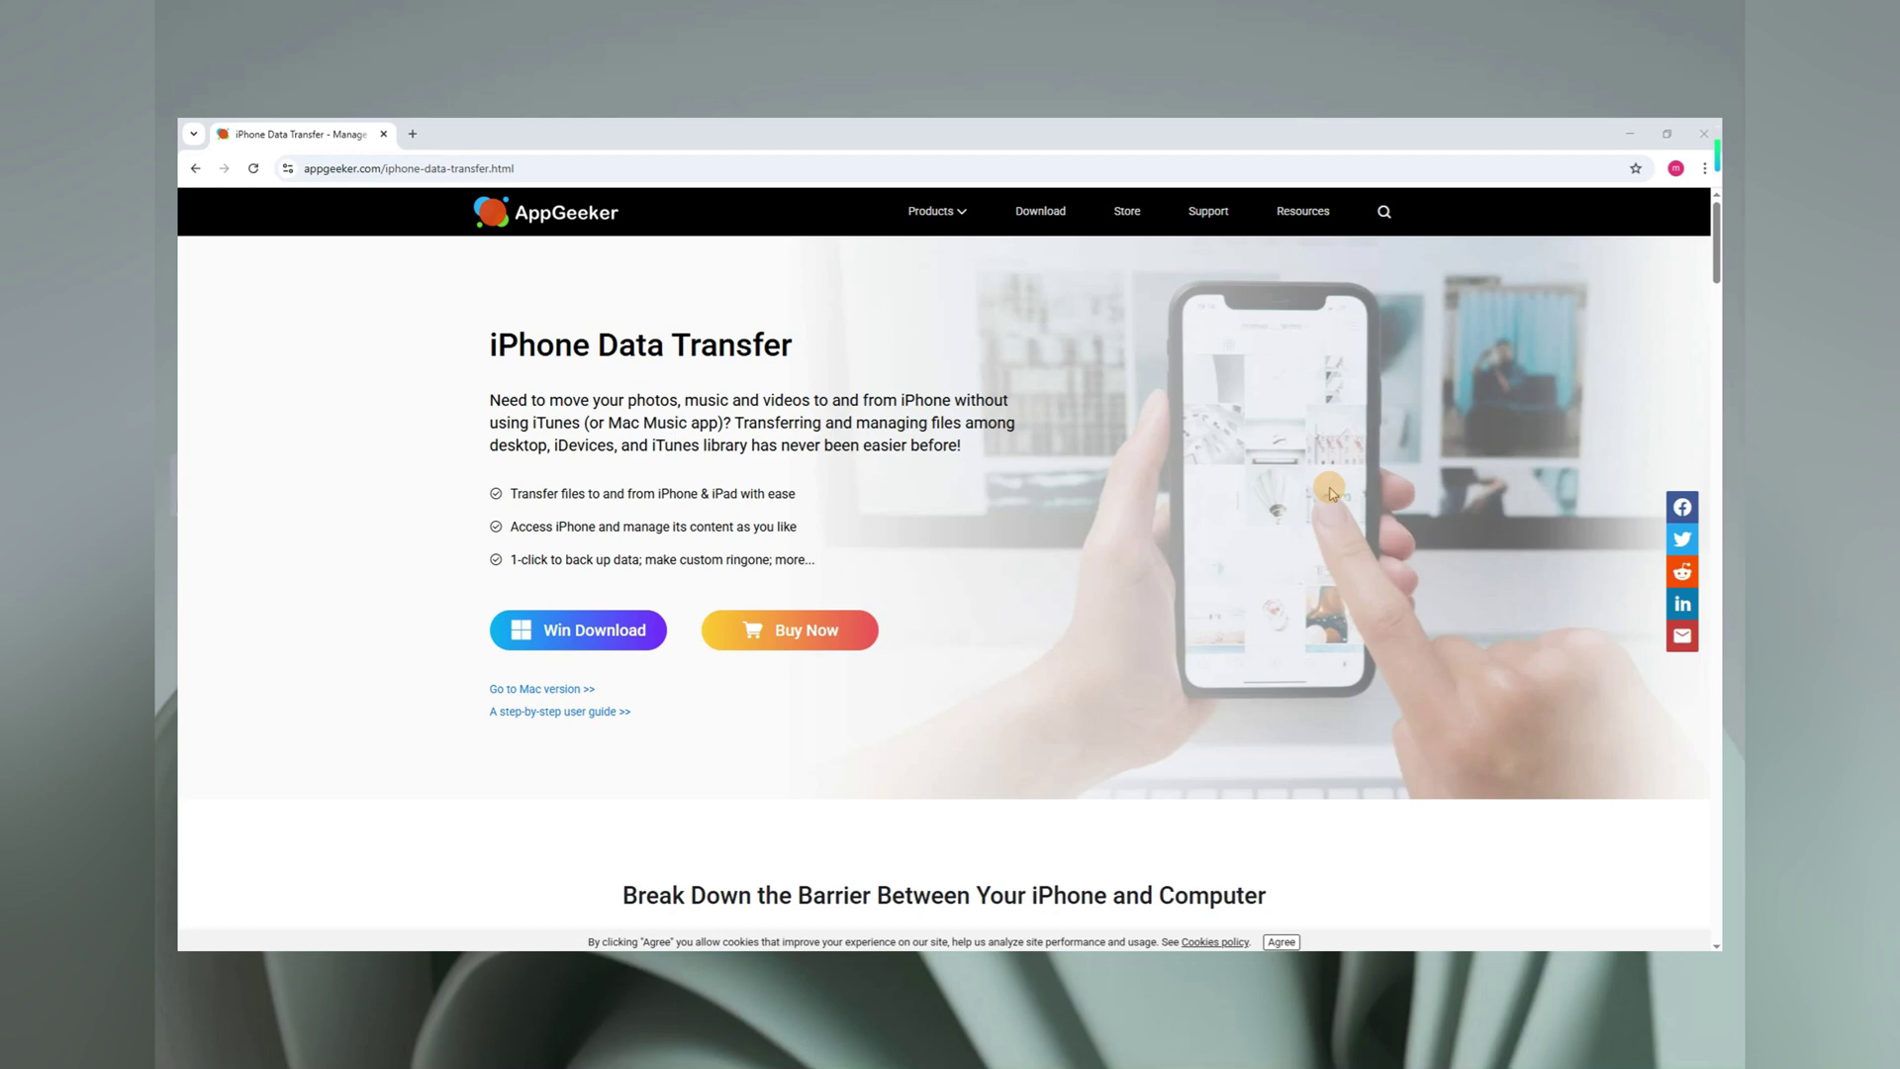
# Scroll down through the AppGeeker iPhone Data Transfer product page.
pyautogui.scroll(-3, 1331, 493)
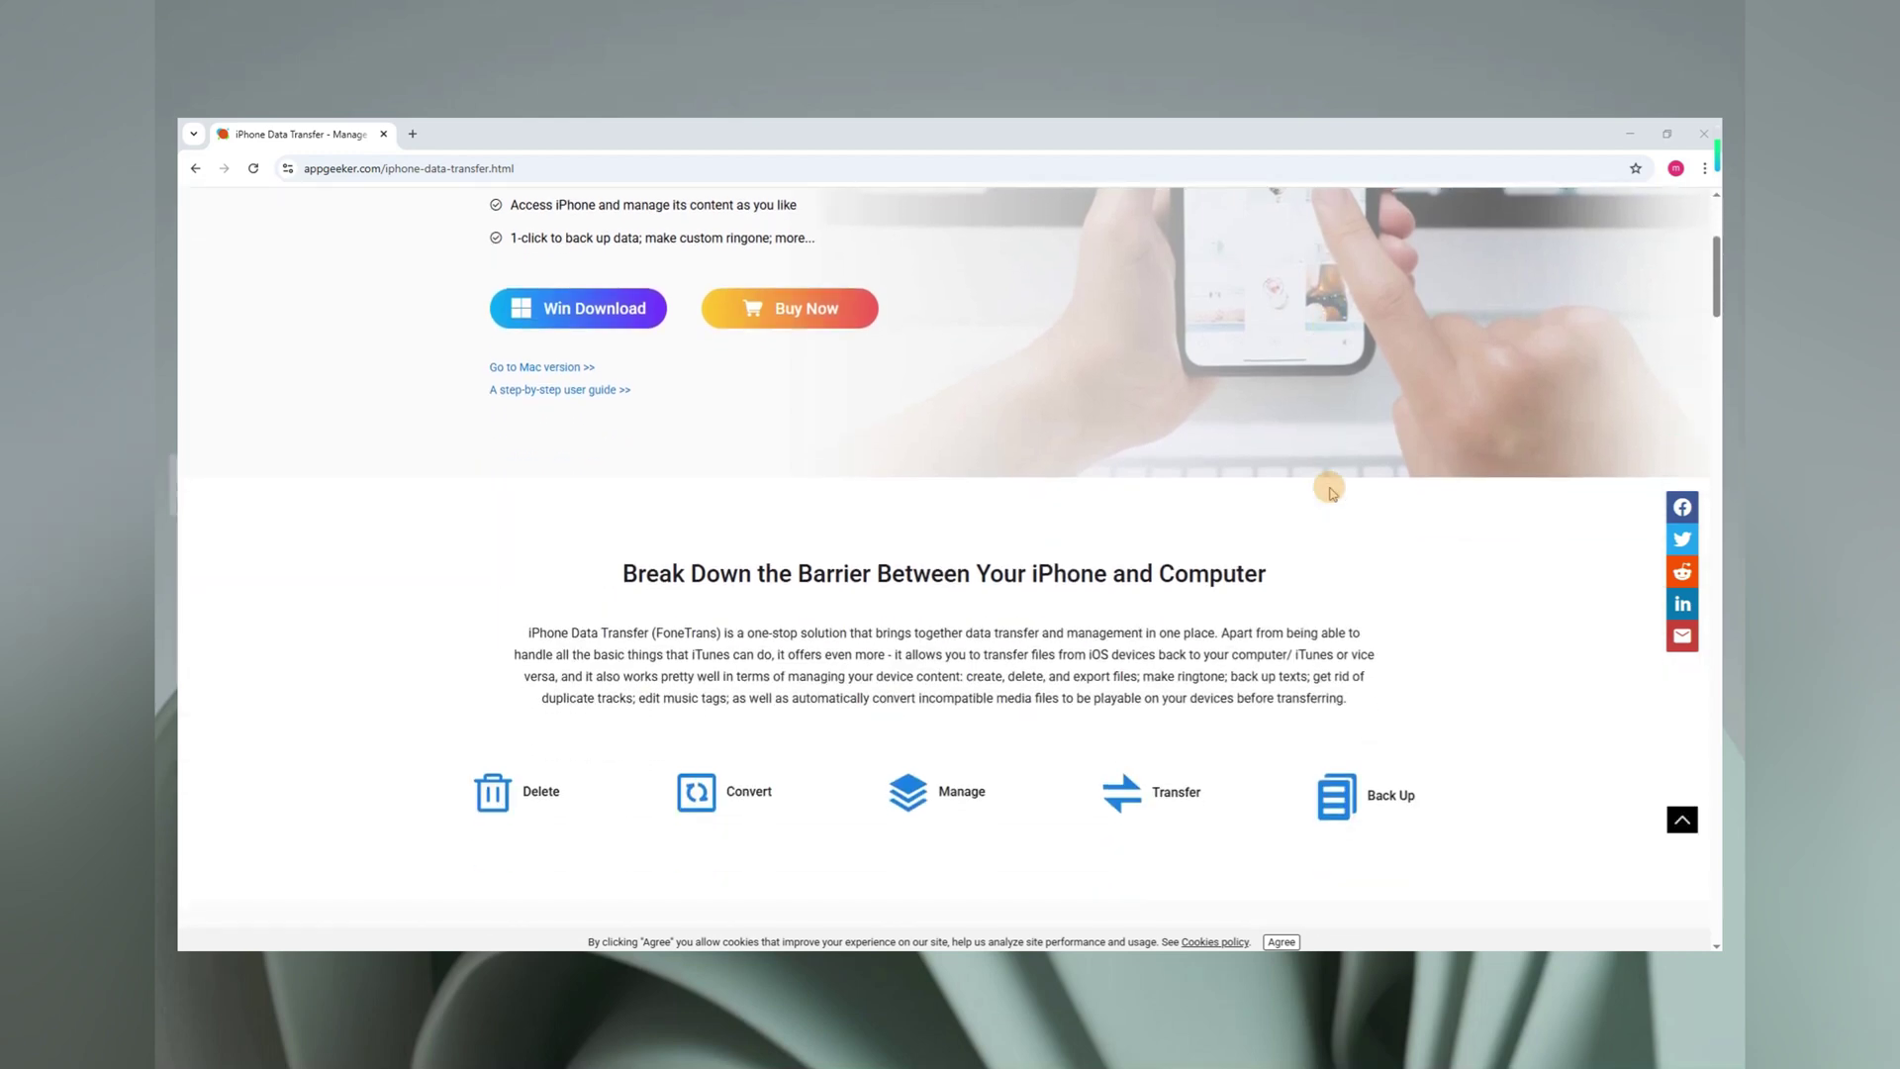
pyautogui.scroll(-2, 1331, 492)
pyautogui.scroll(-1, 1332, 493)
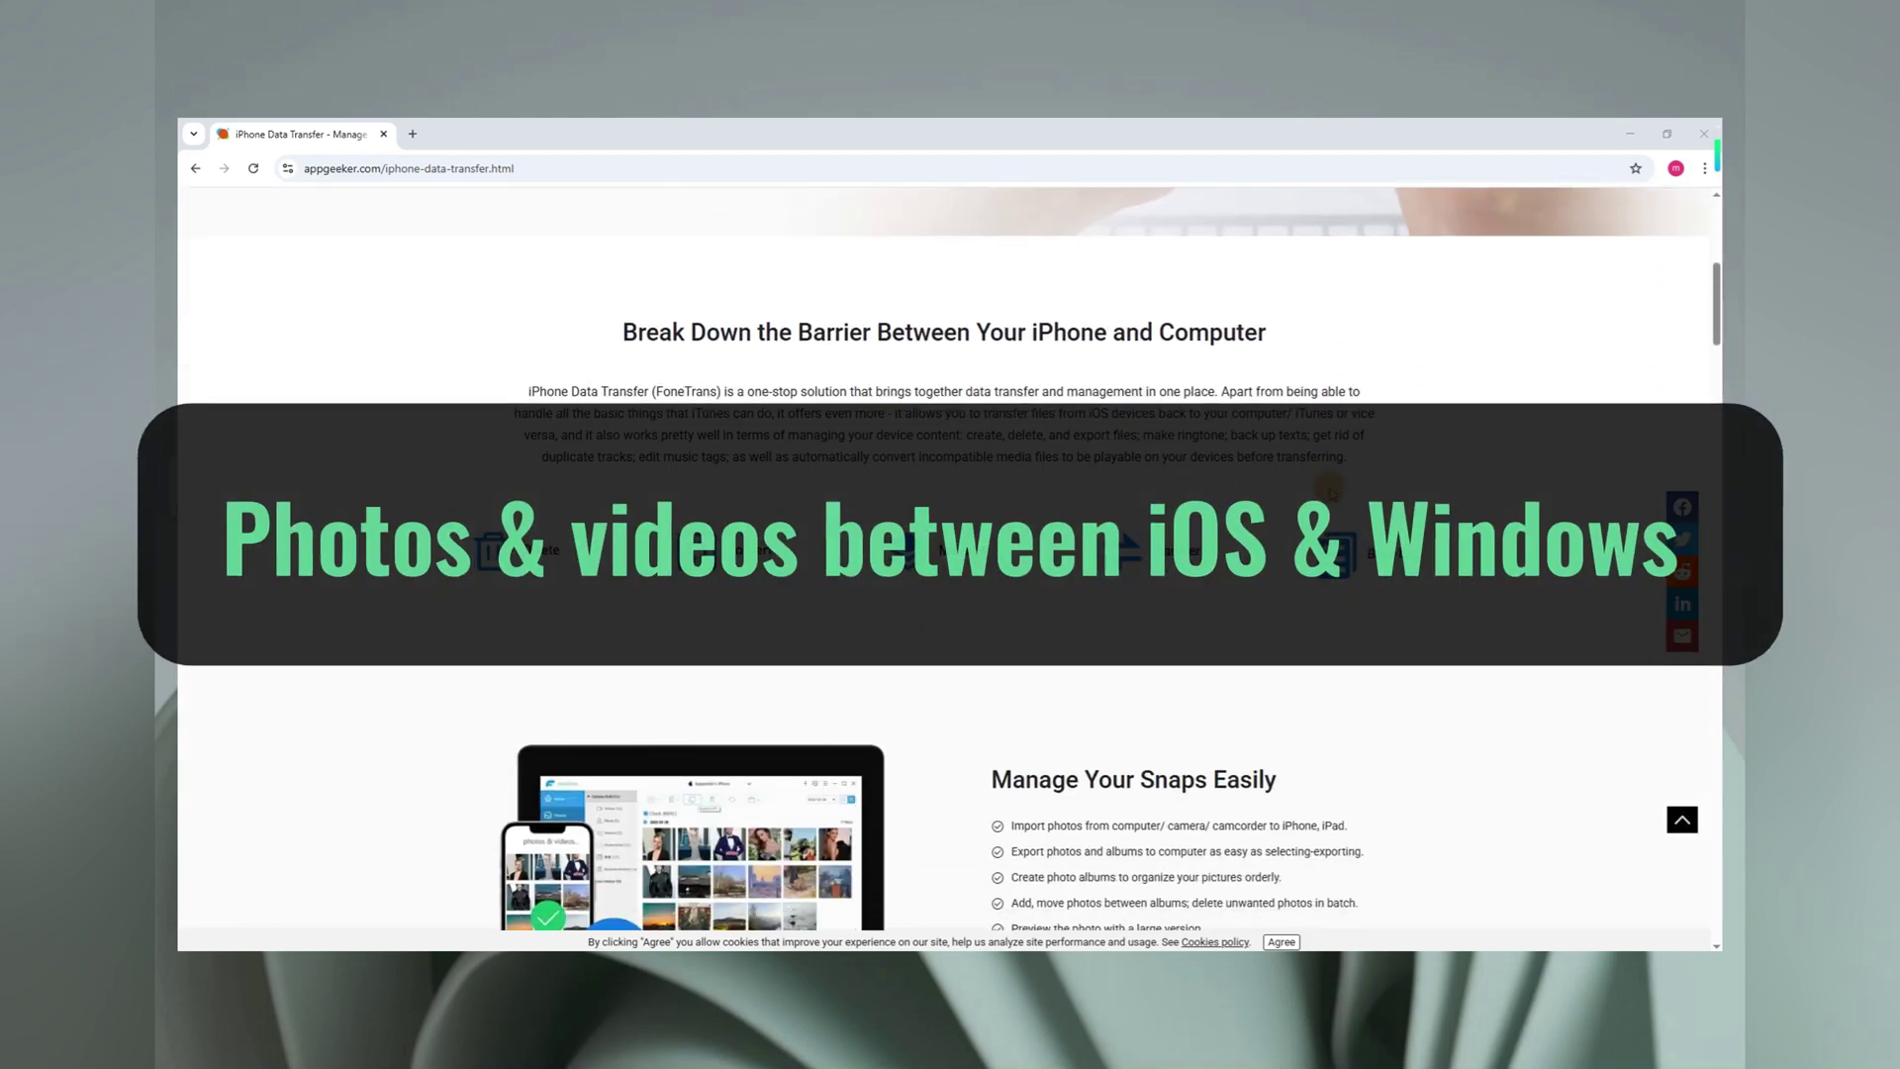
pyautogui.scroll(-3, 1331, 493)
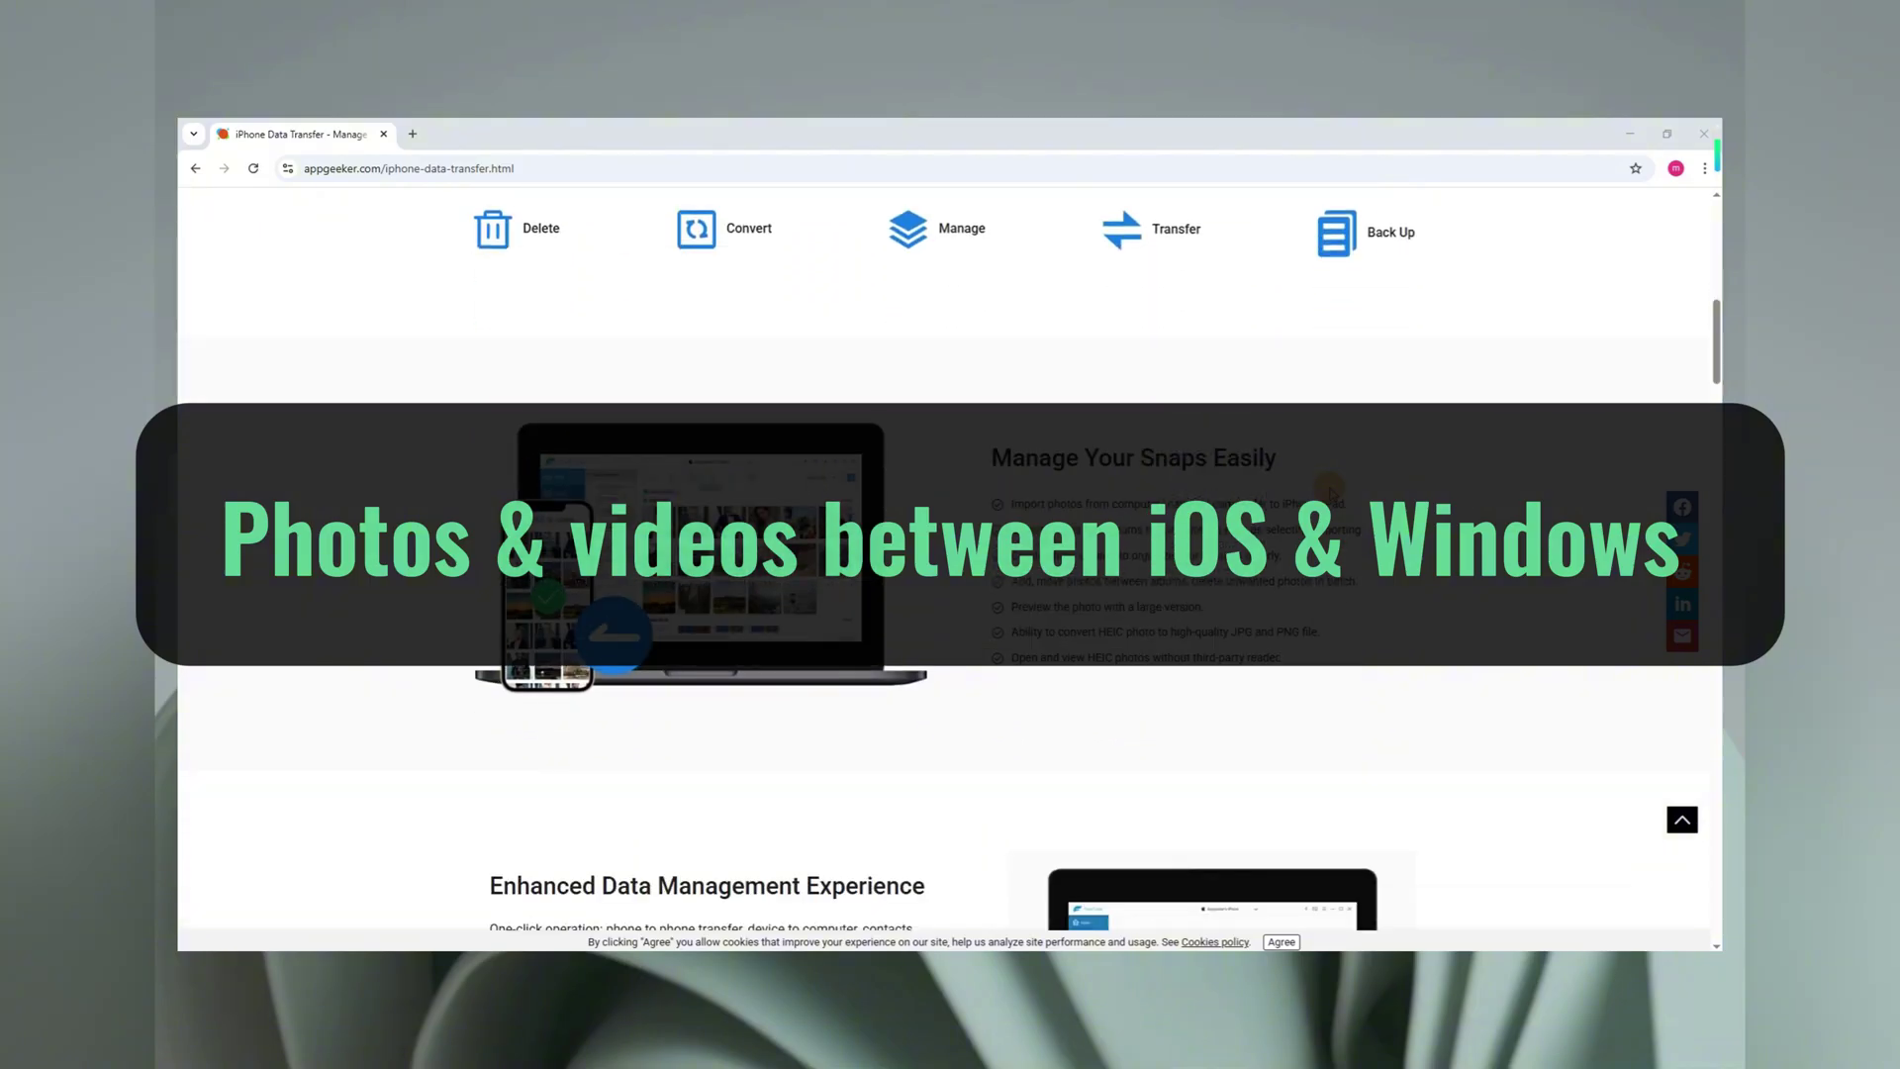
pyautogui.scroll(-1, 1331, 493)
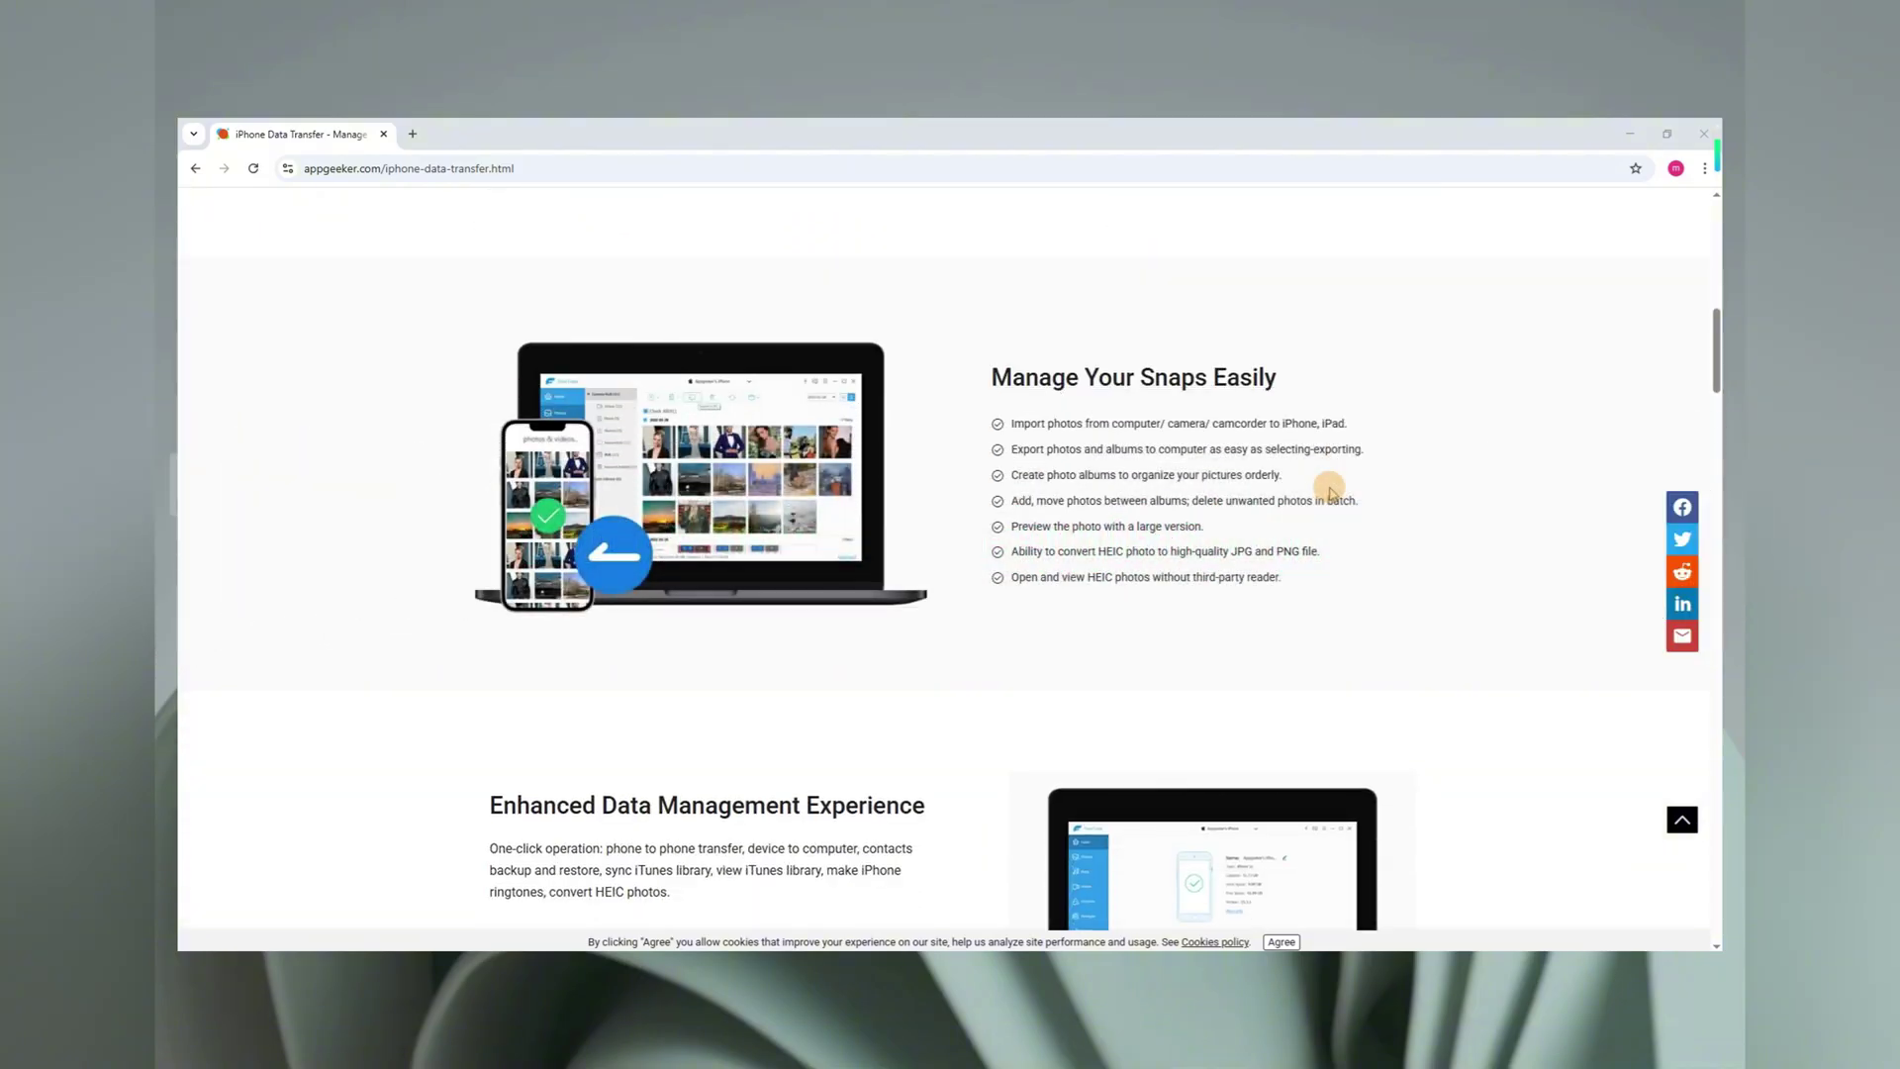
pyautogui.scroll(-2, 1331, 492)
pyautogui.scroll(-2, 1331, 491)
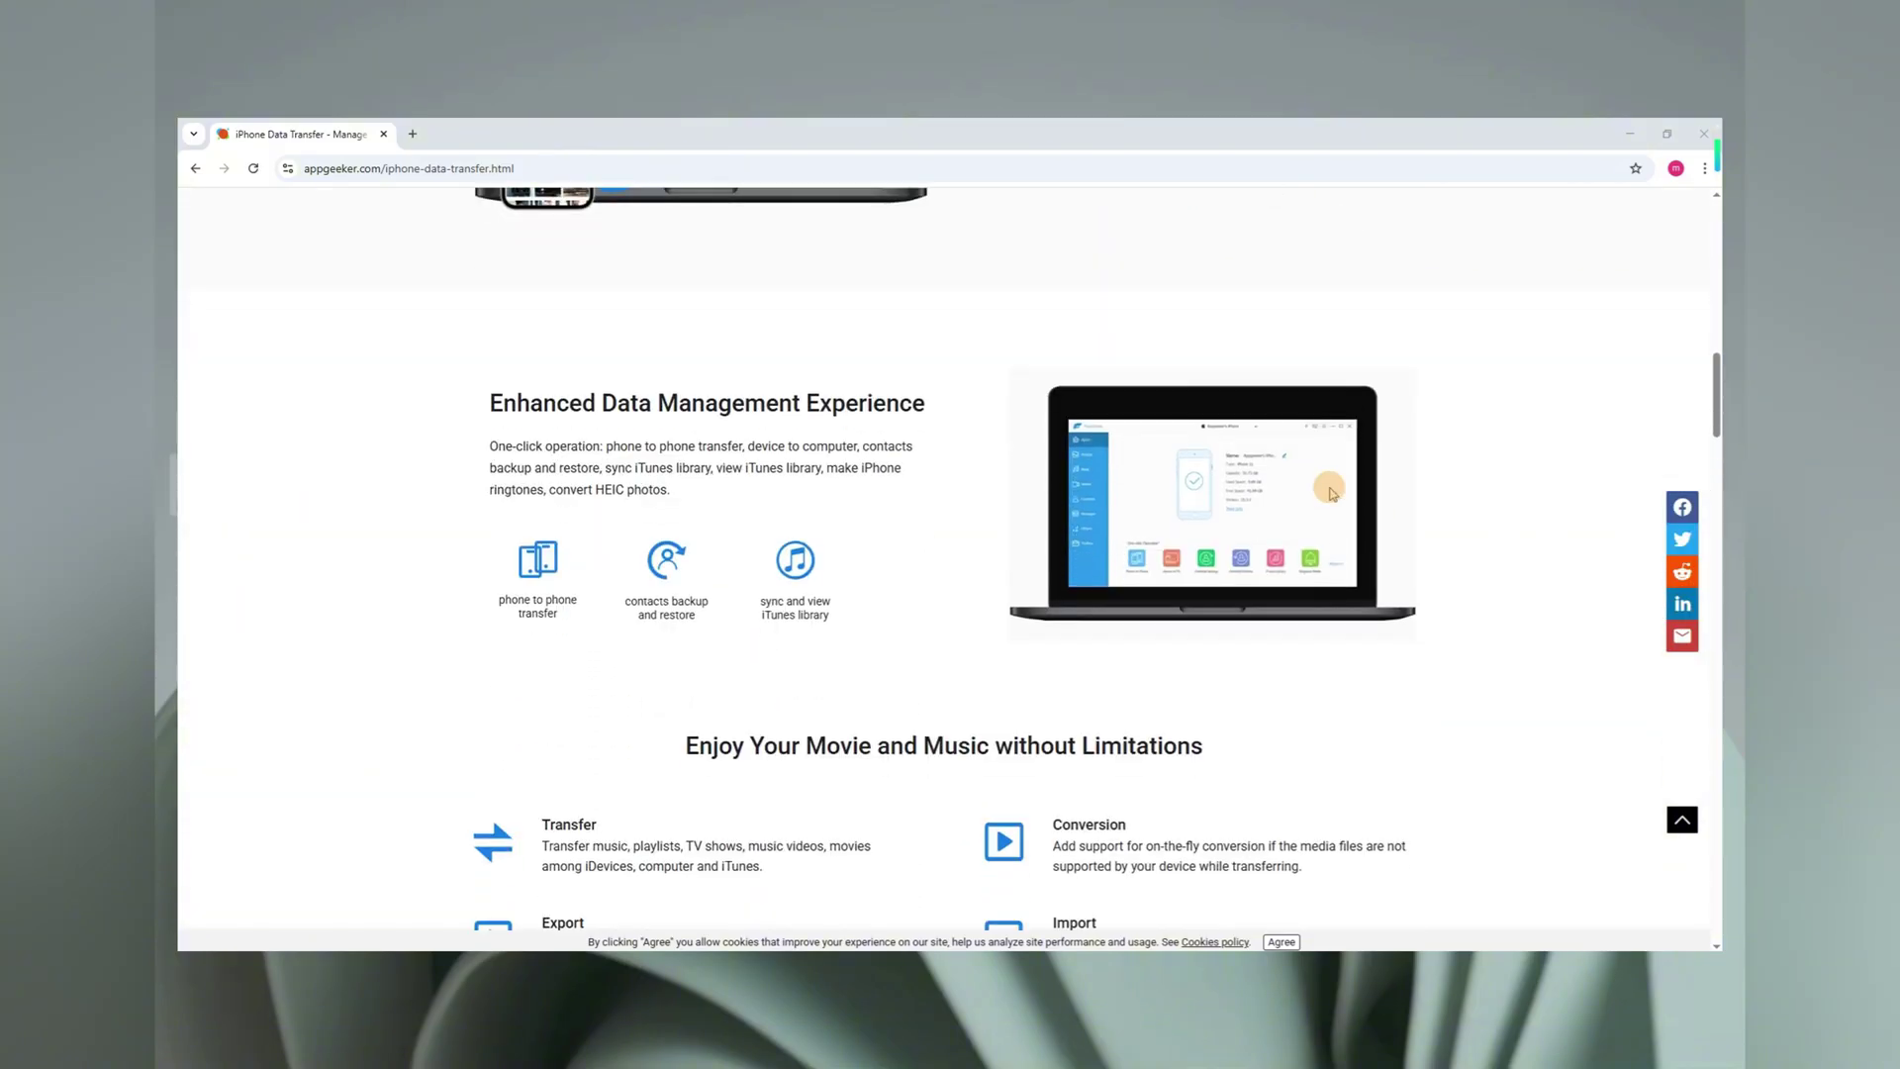
pyautogui.scroll(-2, 1331, 485)
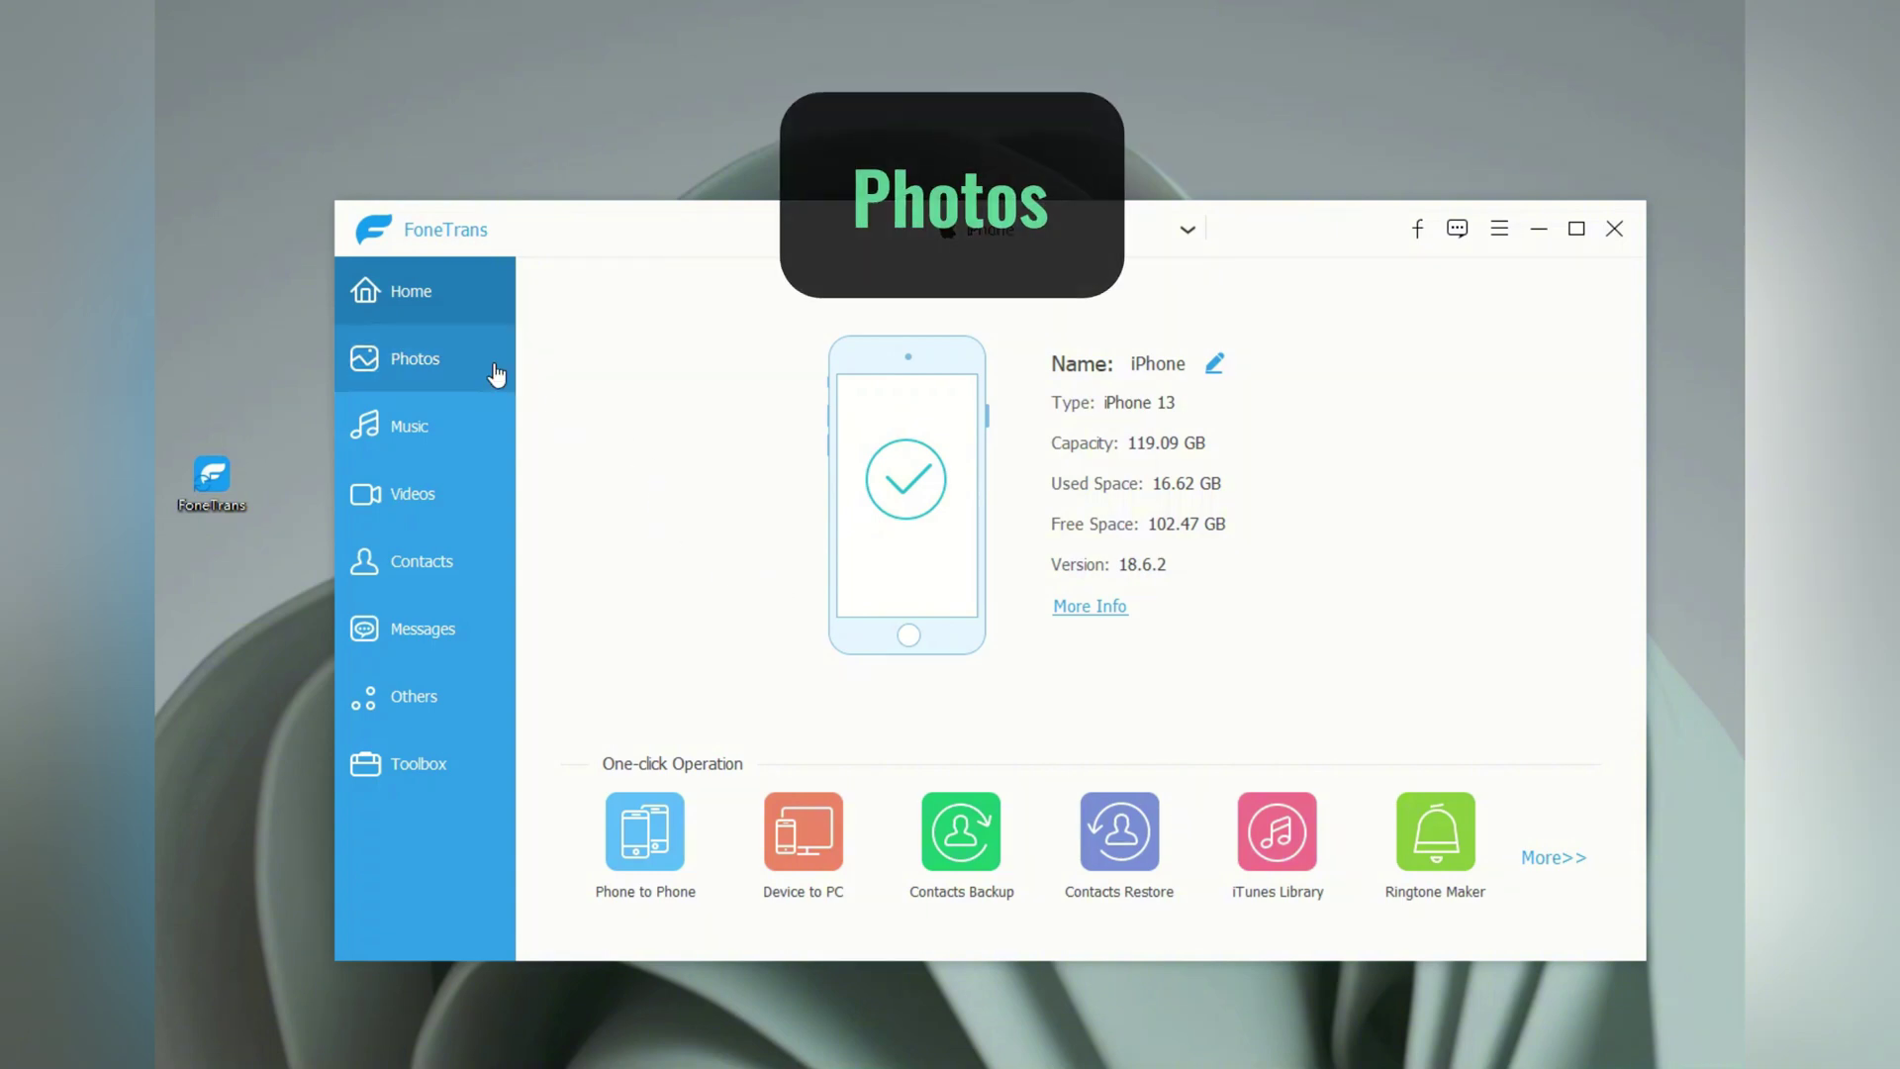
# Open the Camera Roll in Photos and toggle Check All on and off to clear the selection.
pyautogui.click(443, 364)
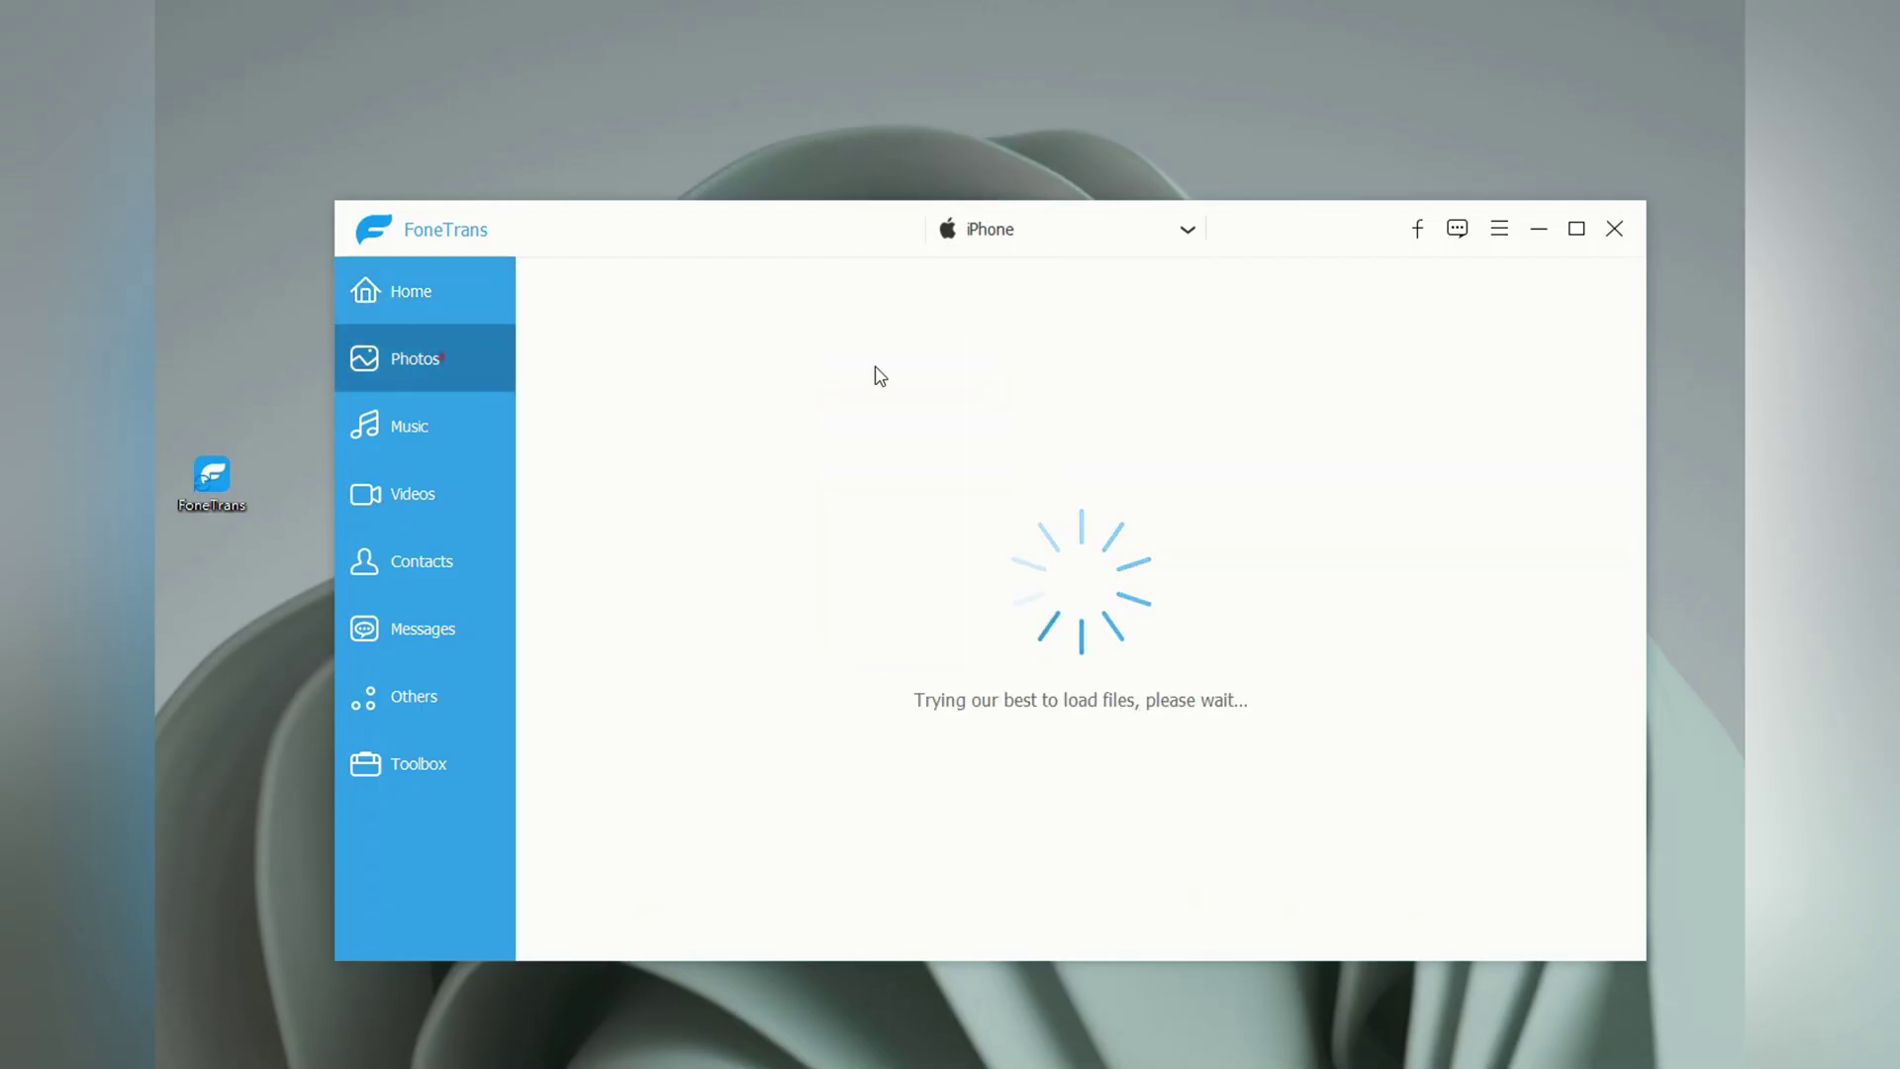
pyautogui.scroll(-4, 1314, 539)
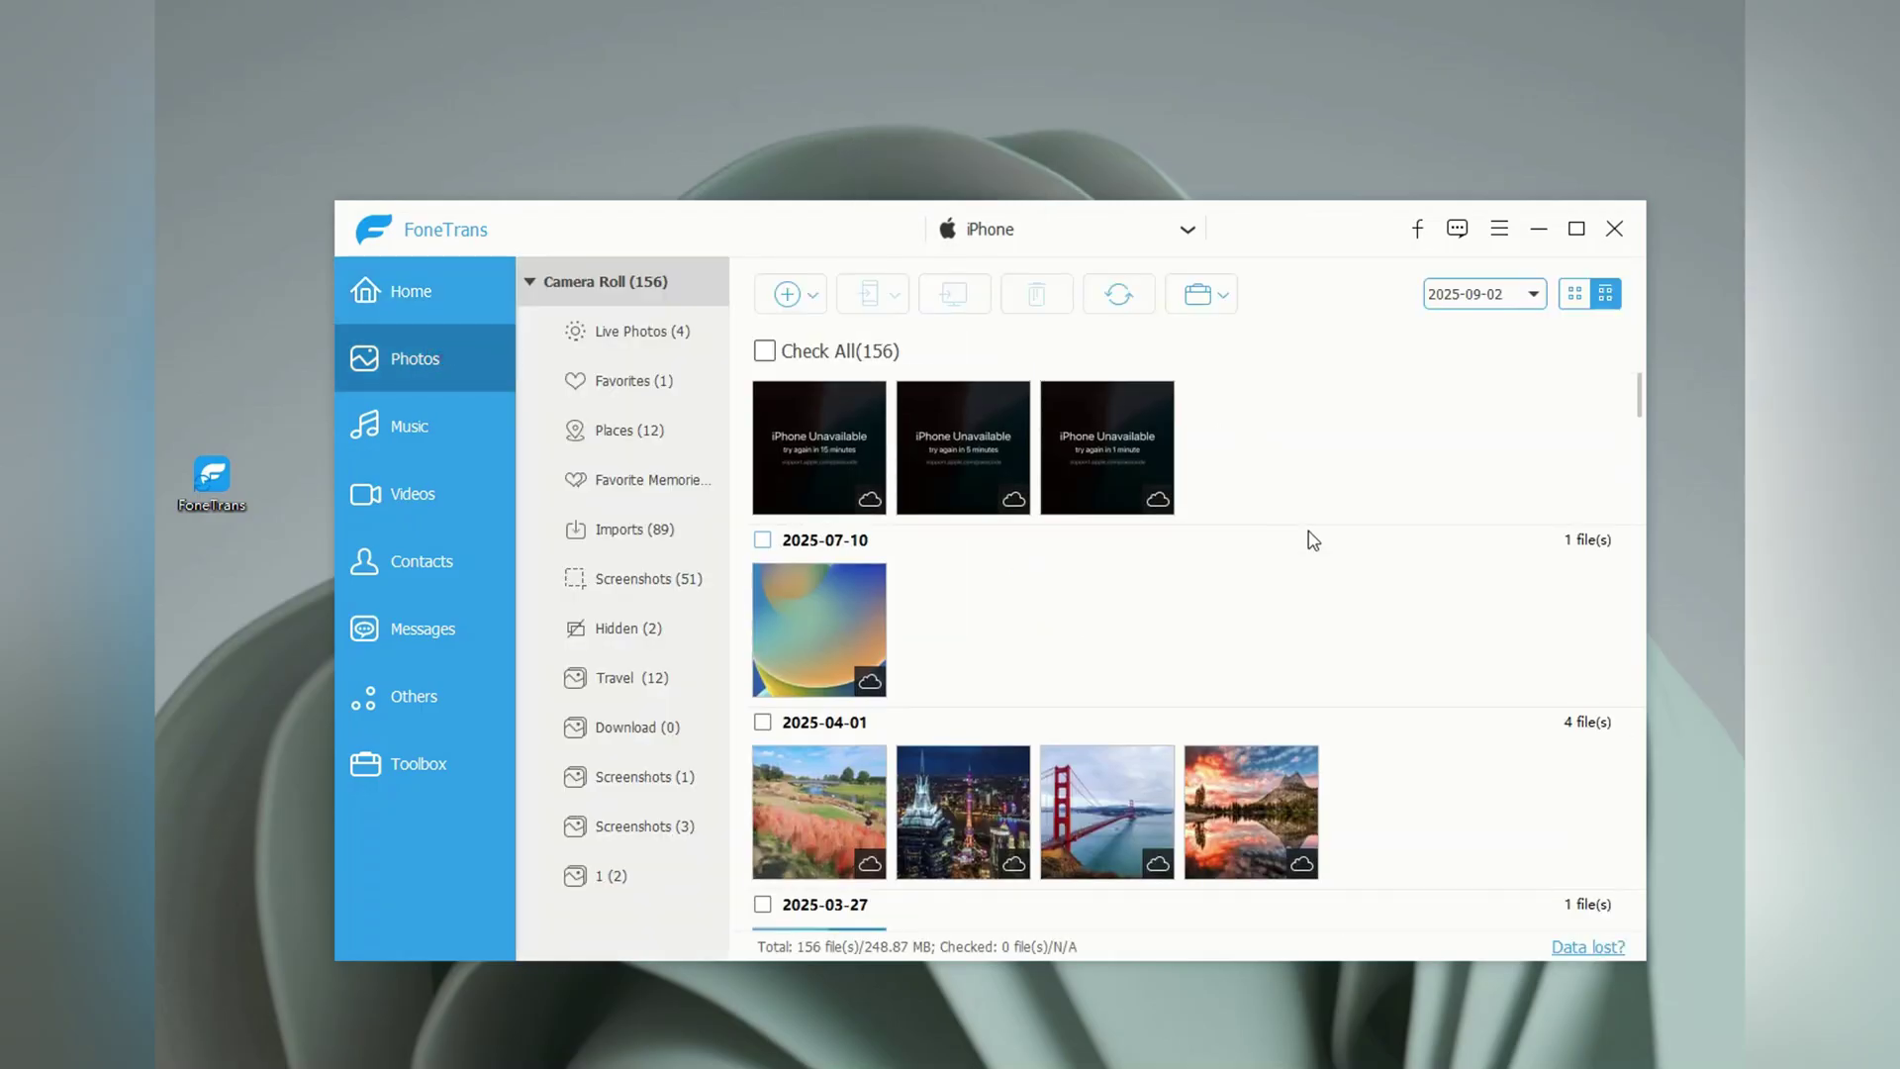
pyautogui.scroll(-8, 1314, 539)
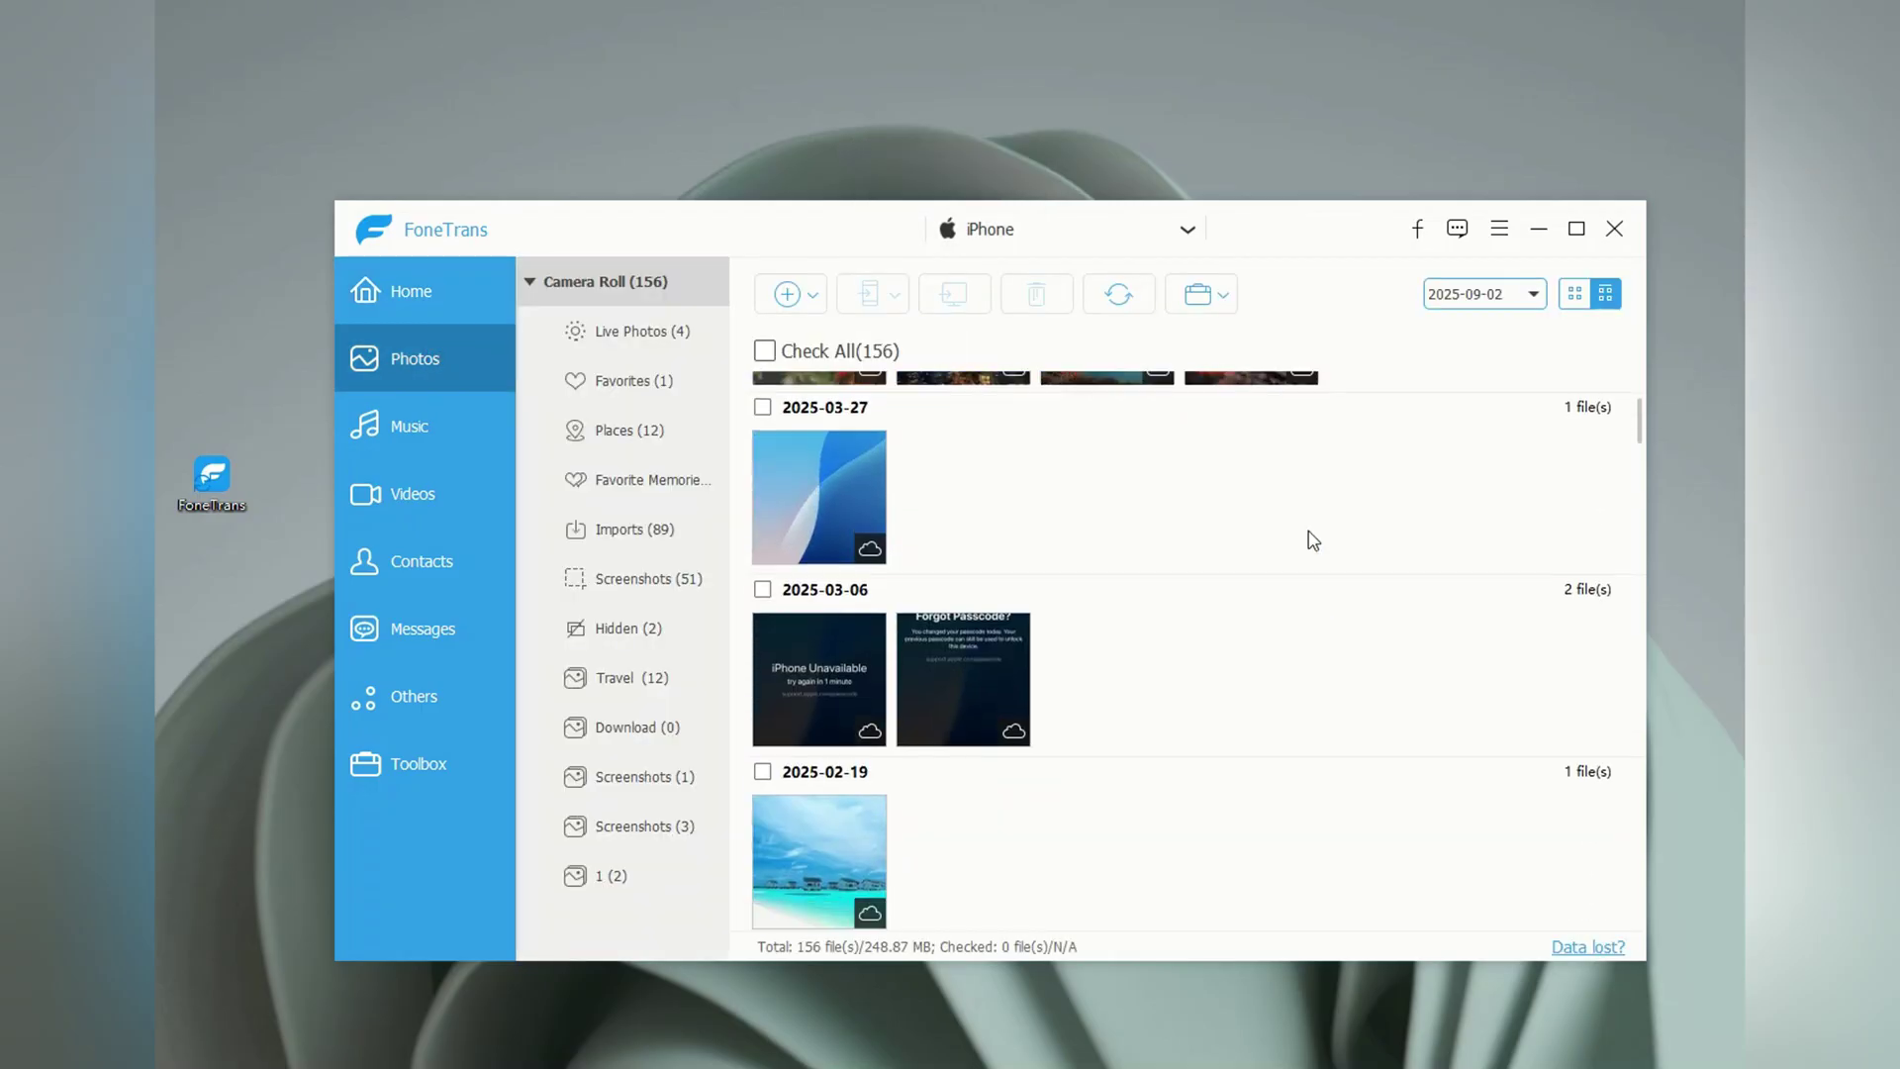
pyautogui.scroll(12, 1316, 549)
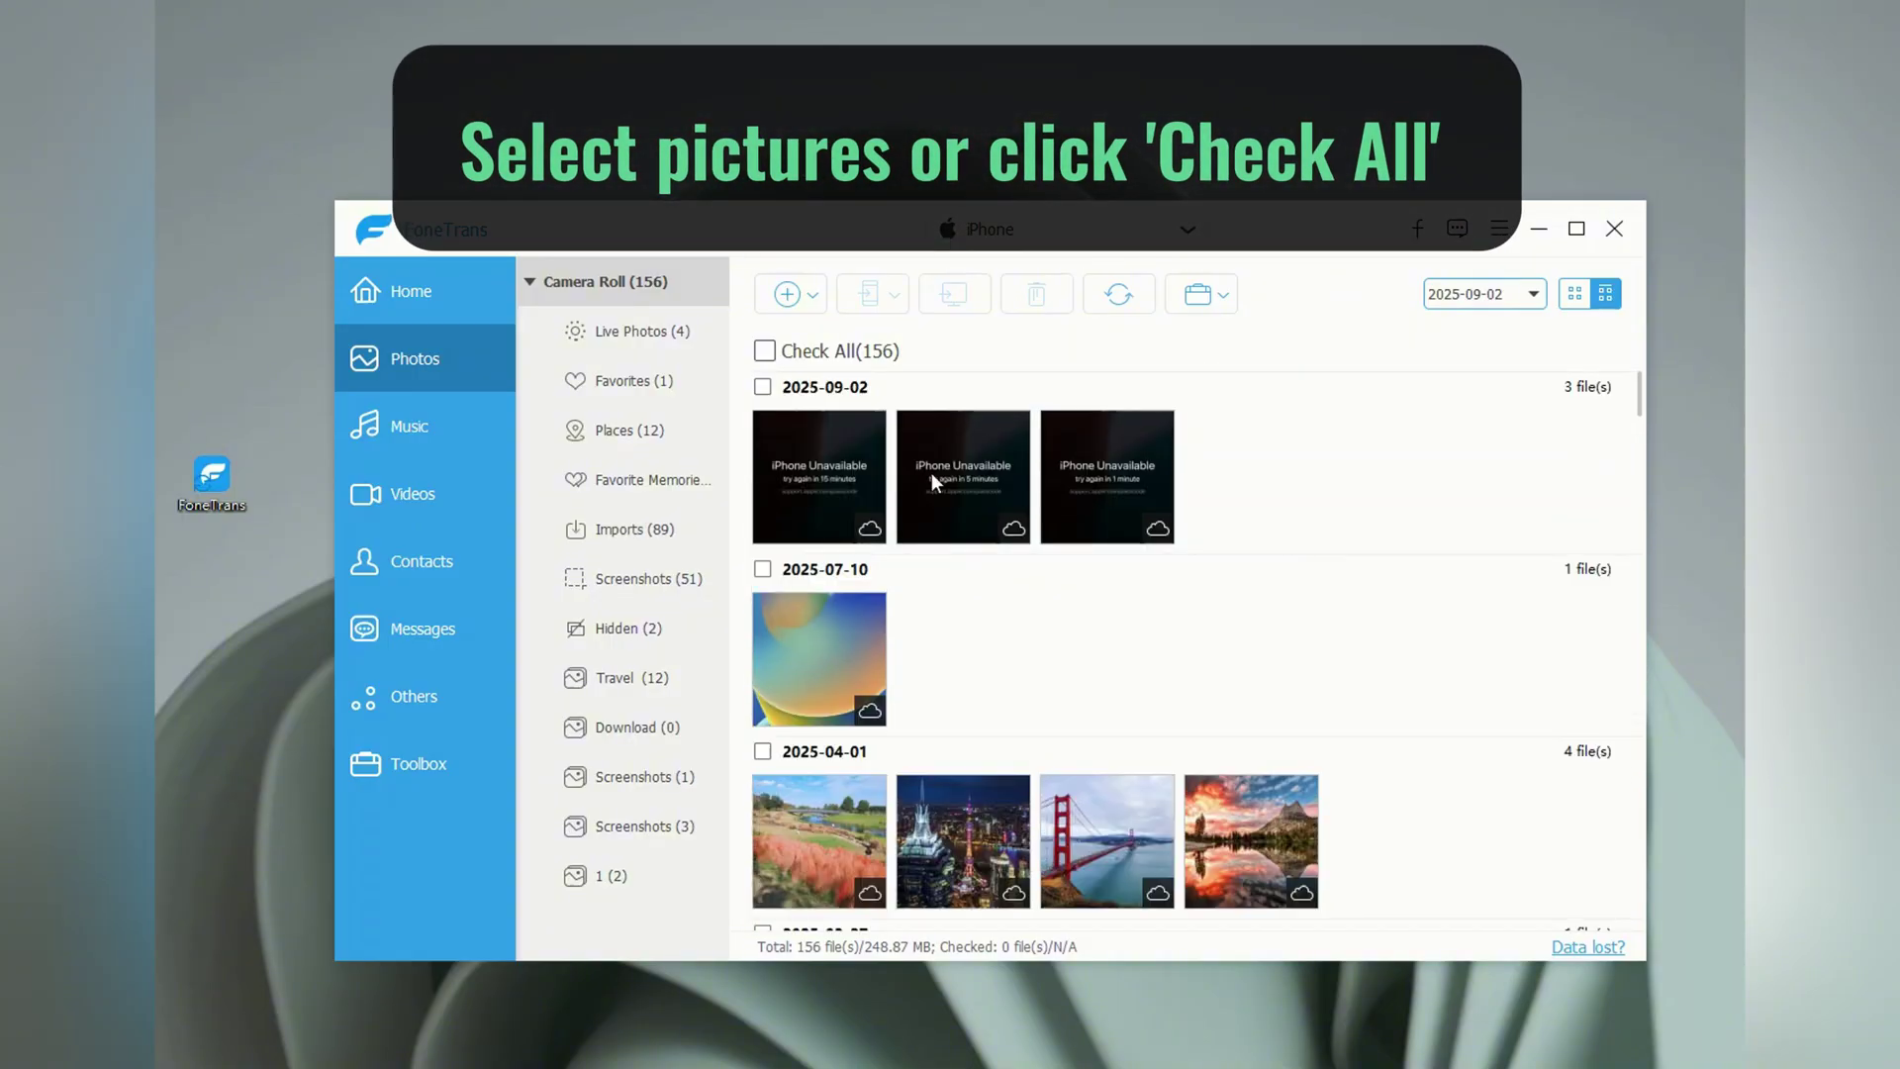
pyautogui.click(819, 348)
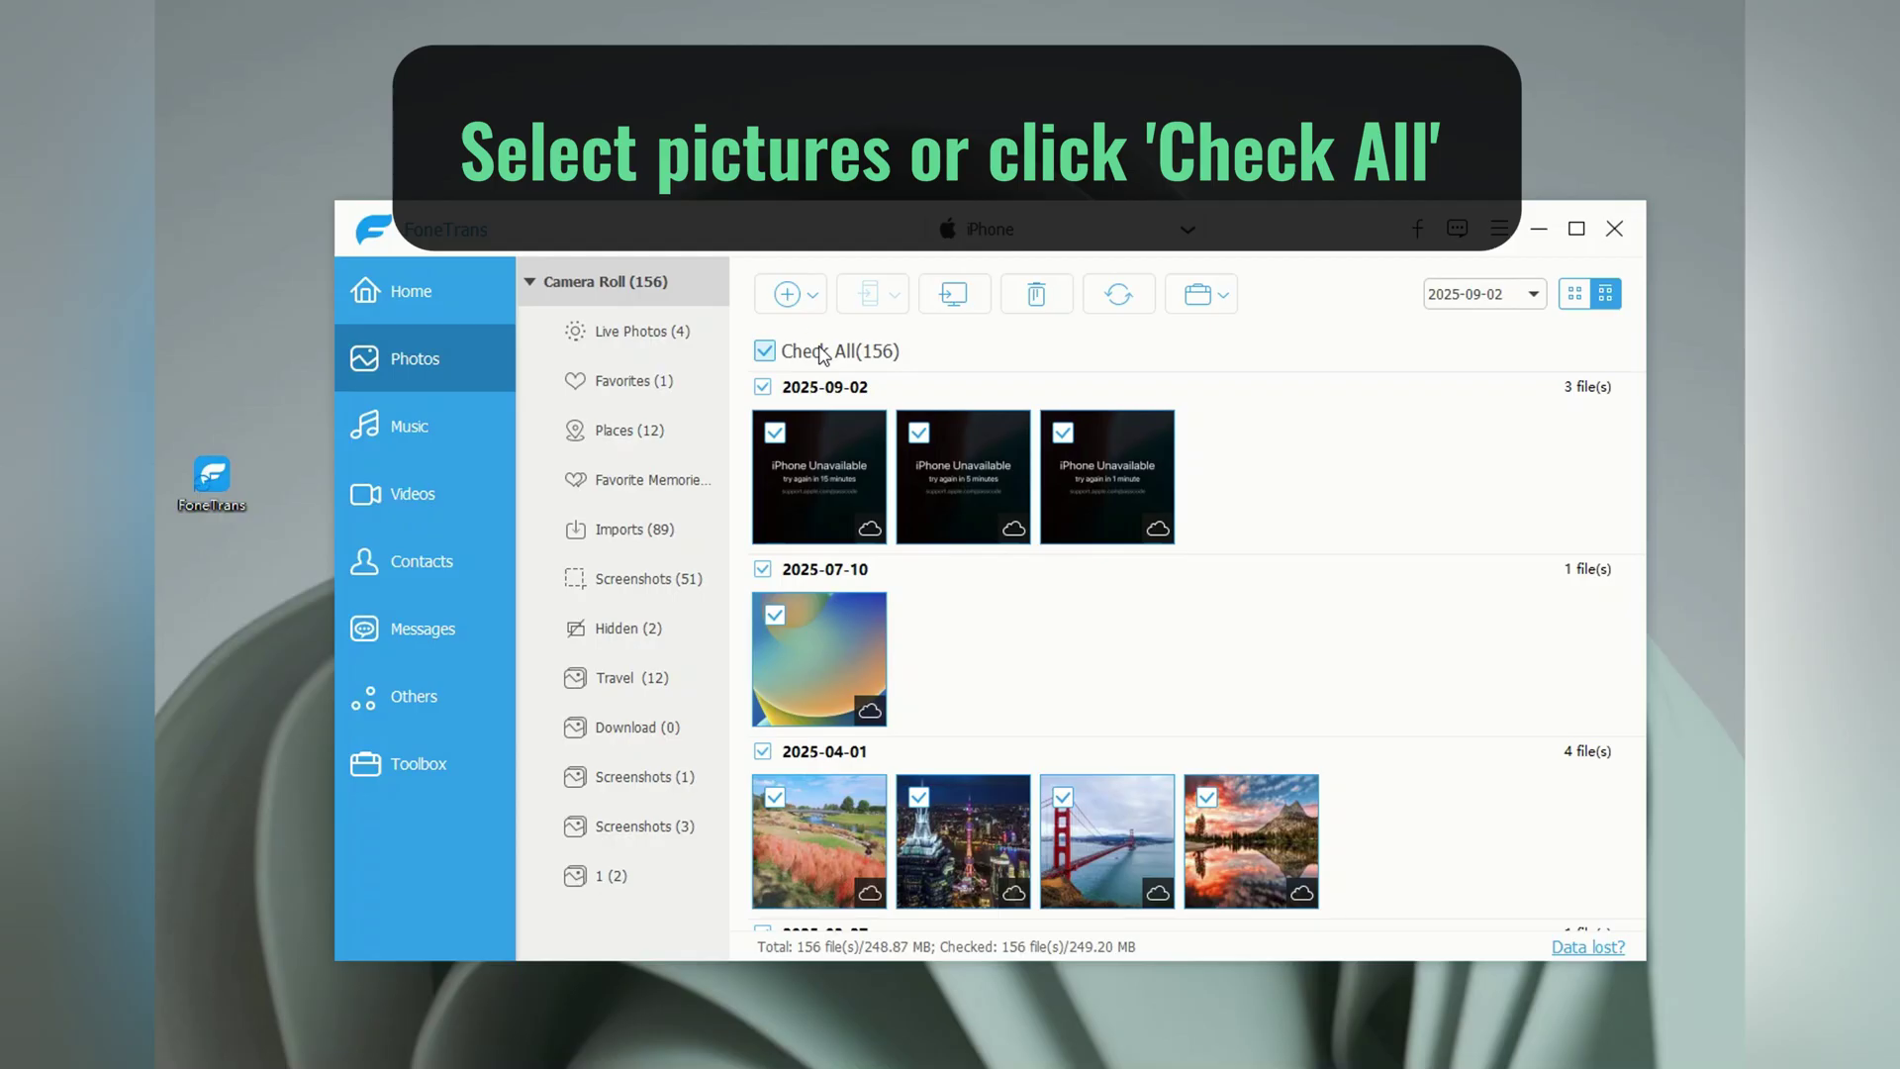
pyautogui.click(821, 351)
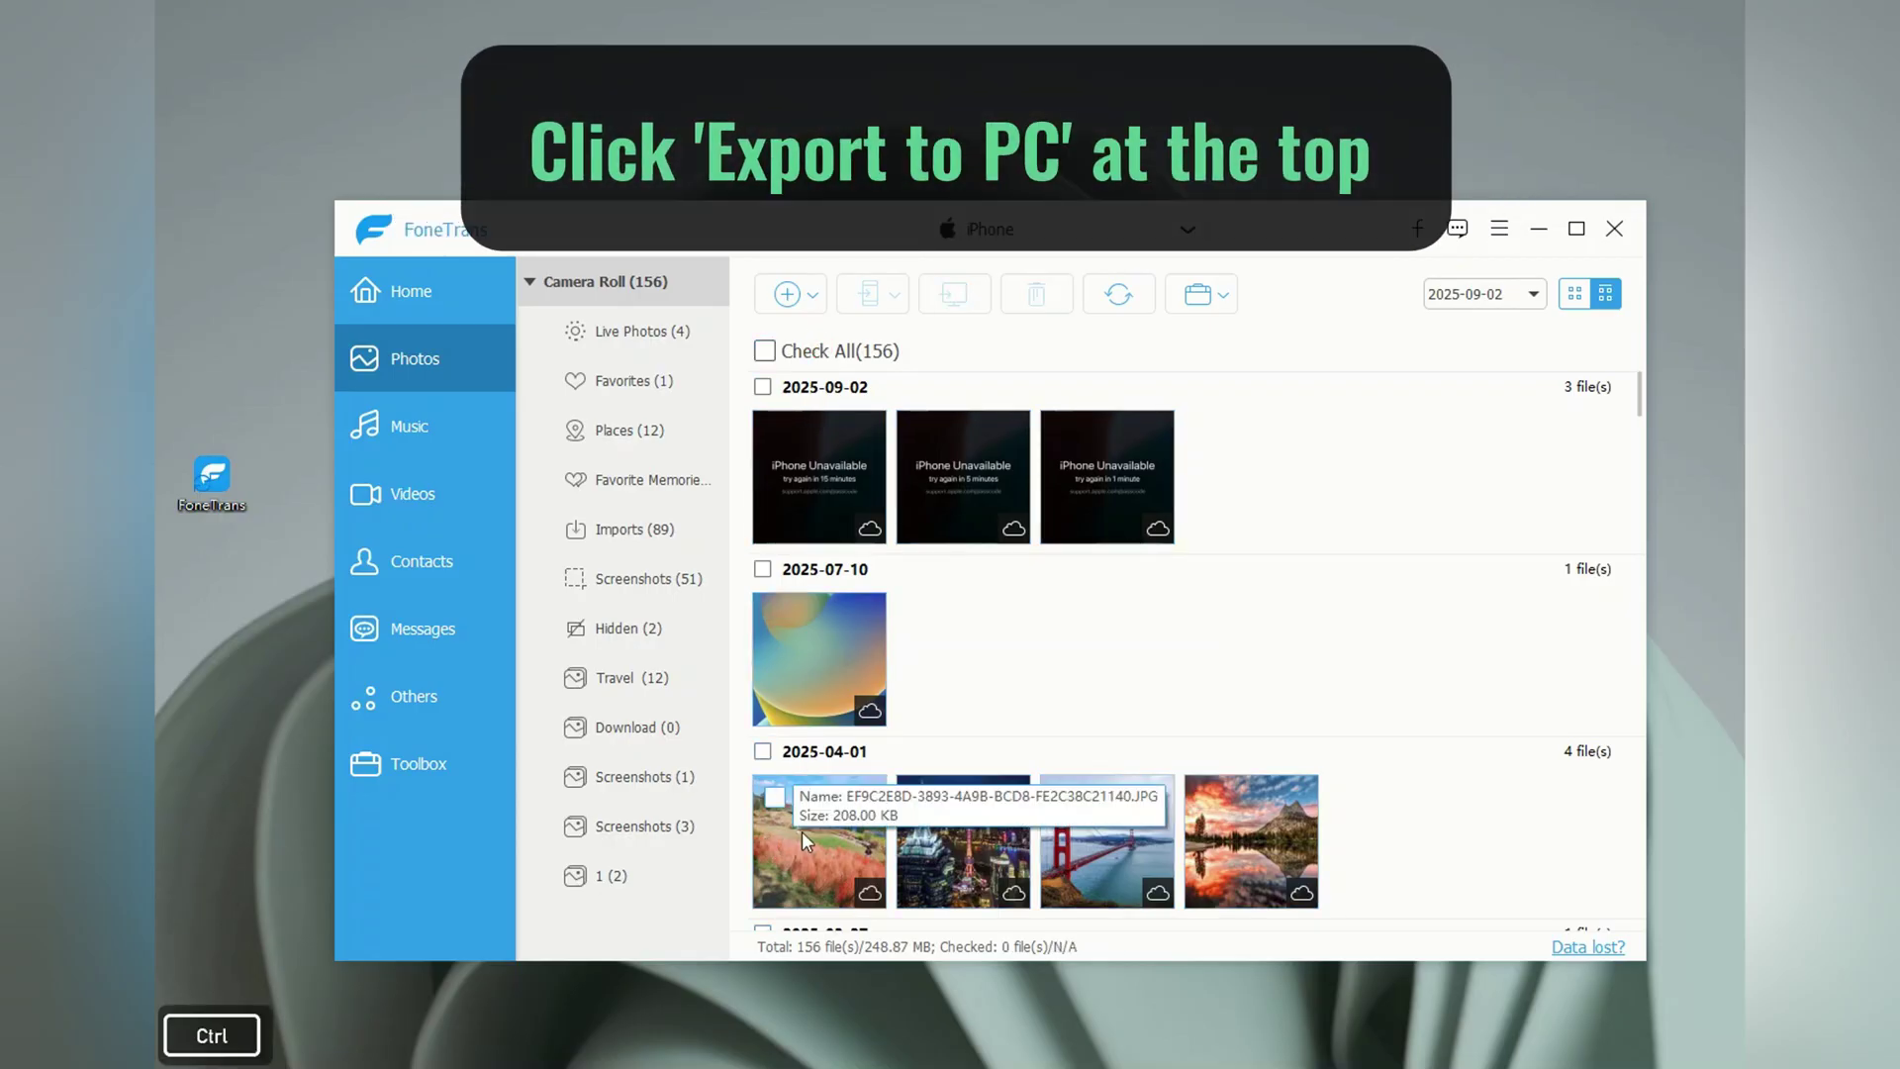
# Ctrl-select the four 2025-04-01 photos, totalling 7.14 MB.
pyautogui.keyDown('ctrl'); pyautogui.click(802, 831); pyautogui.keyUp('ctrl')
pyautogui.keyDown('ctrl'); pyautogui.click(957, 851); pyautogui.keyUp('ctrl')
pyautogui.keyDown('ctrl'); pyautogui.click(1138, 830); pyautogui.keyUp('ctrl')
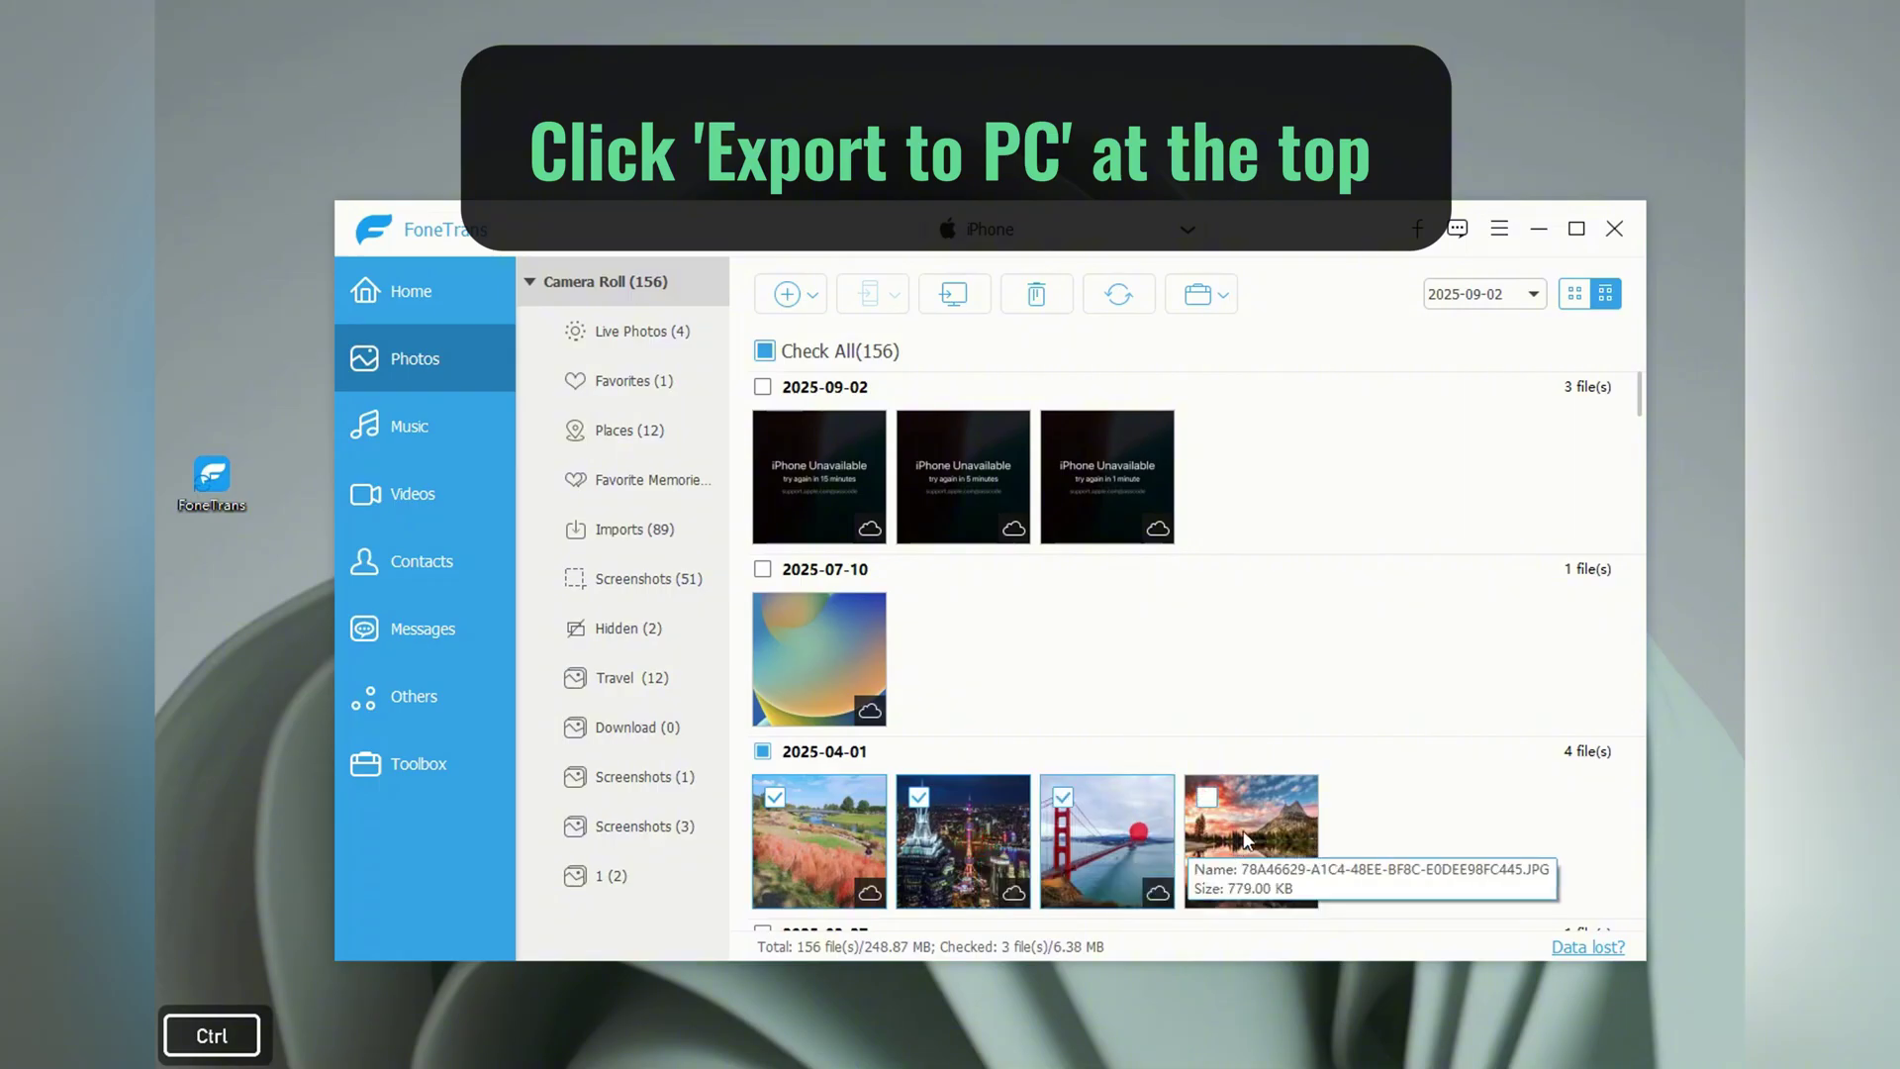
pyautogui.keyDown('ctrl'); pyautogui.click(1242, 831); pyautogui.keyUp('ctrl')
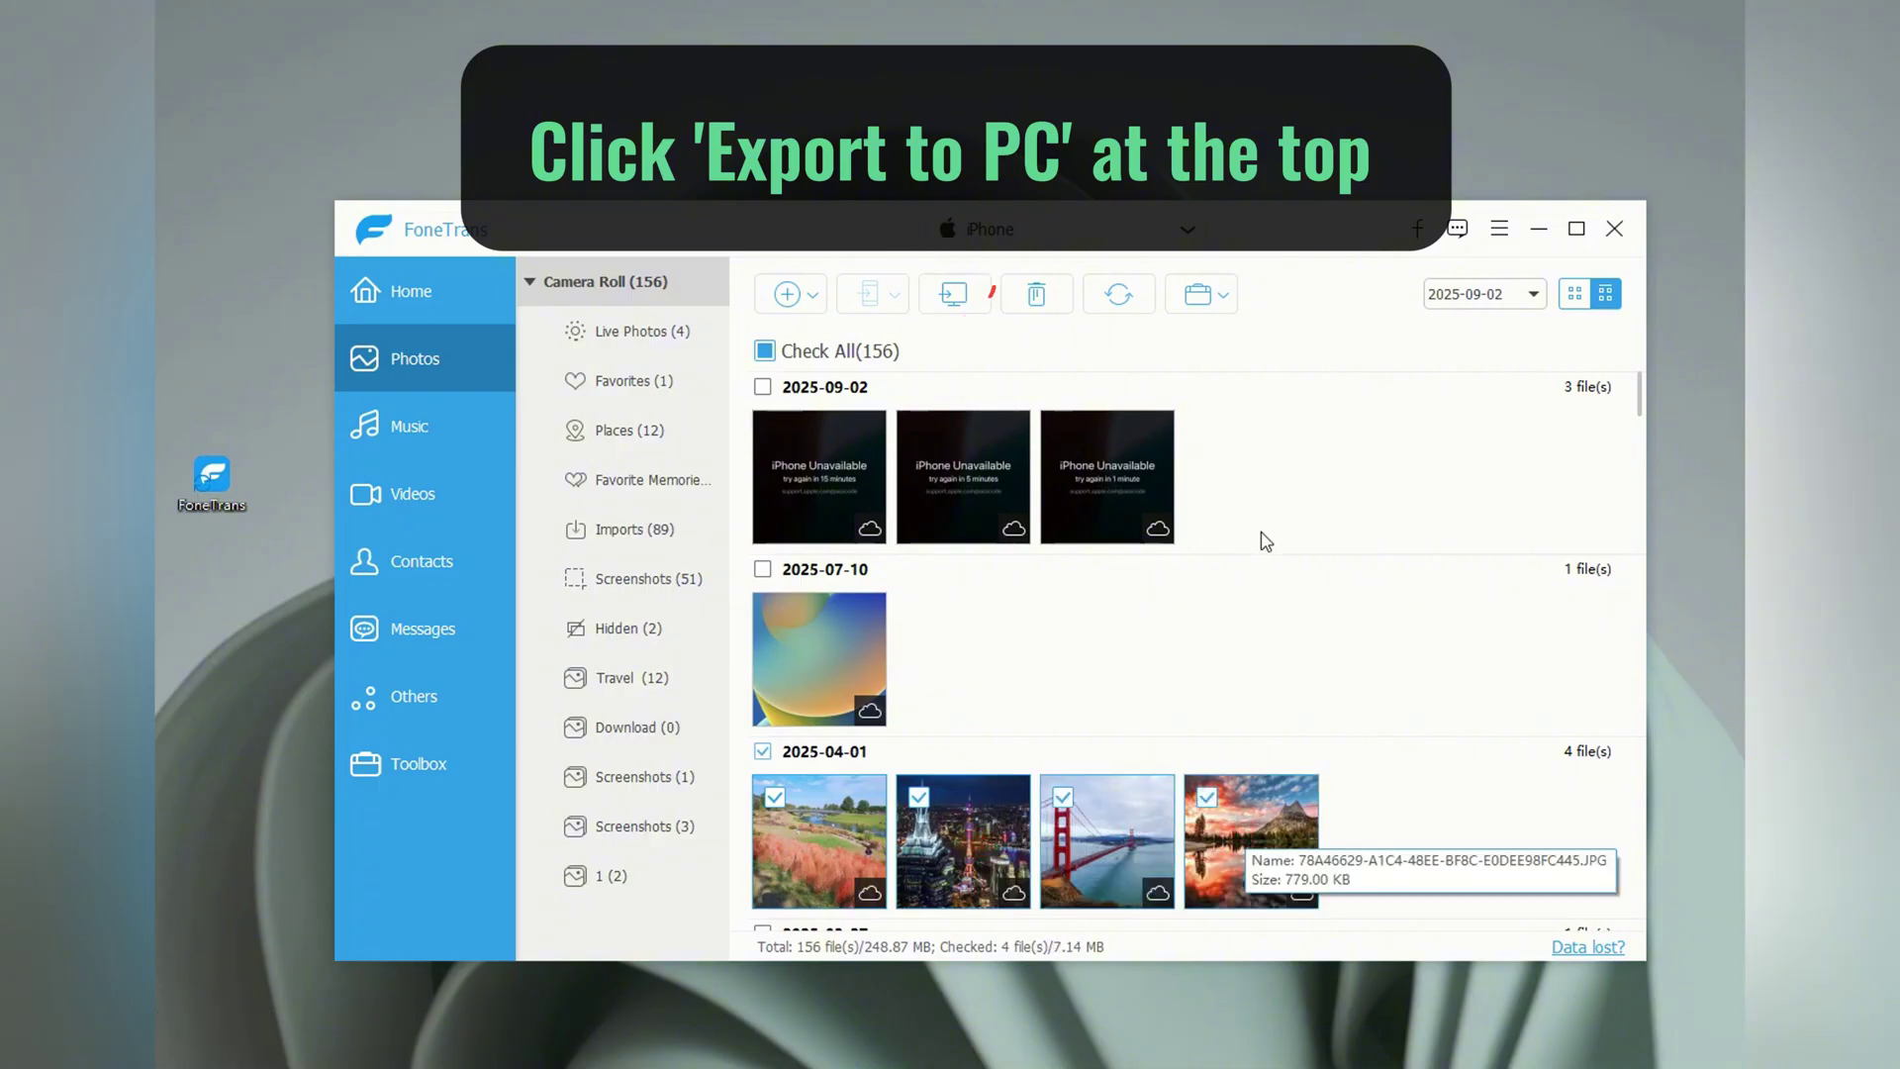
# Export the four 2025-04-01 photos to the Desktop\image folder and open it to show the JPGs.
pyautogui.click(950, 300)
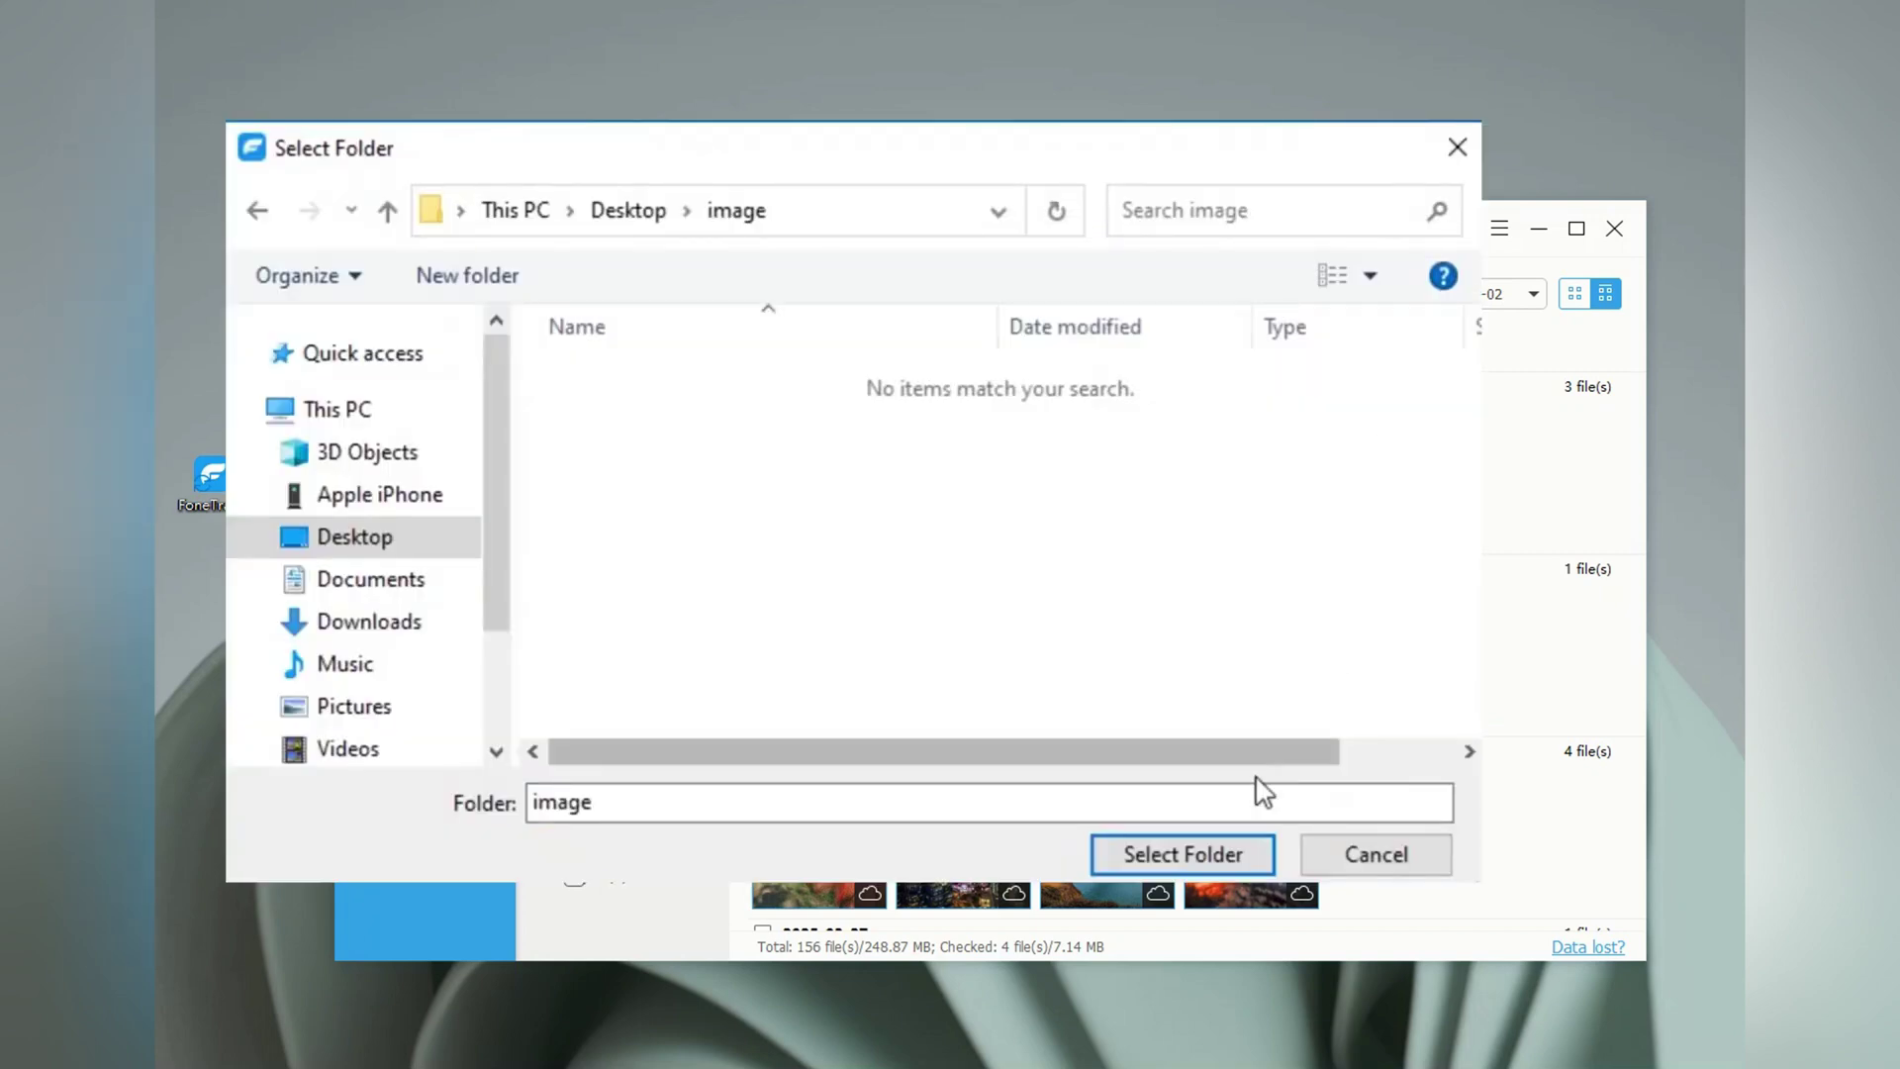
pyautogui.click(1199, 854)
pyautogui.click(1178, 572)
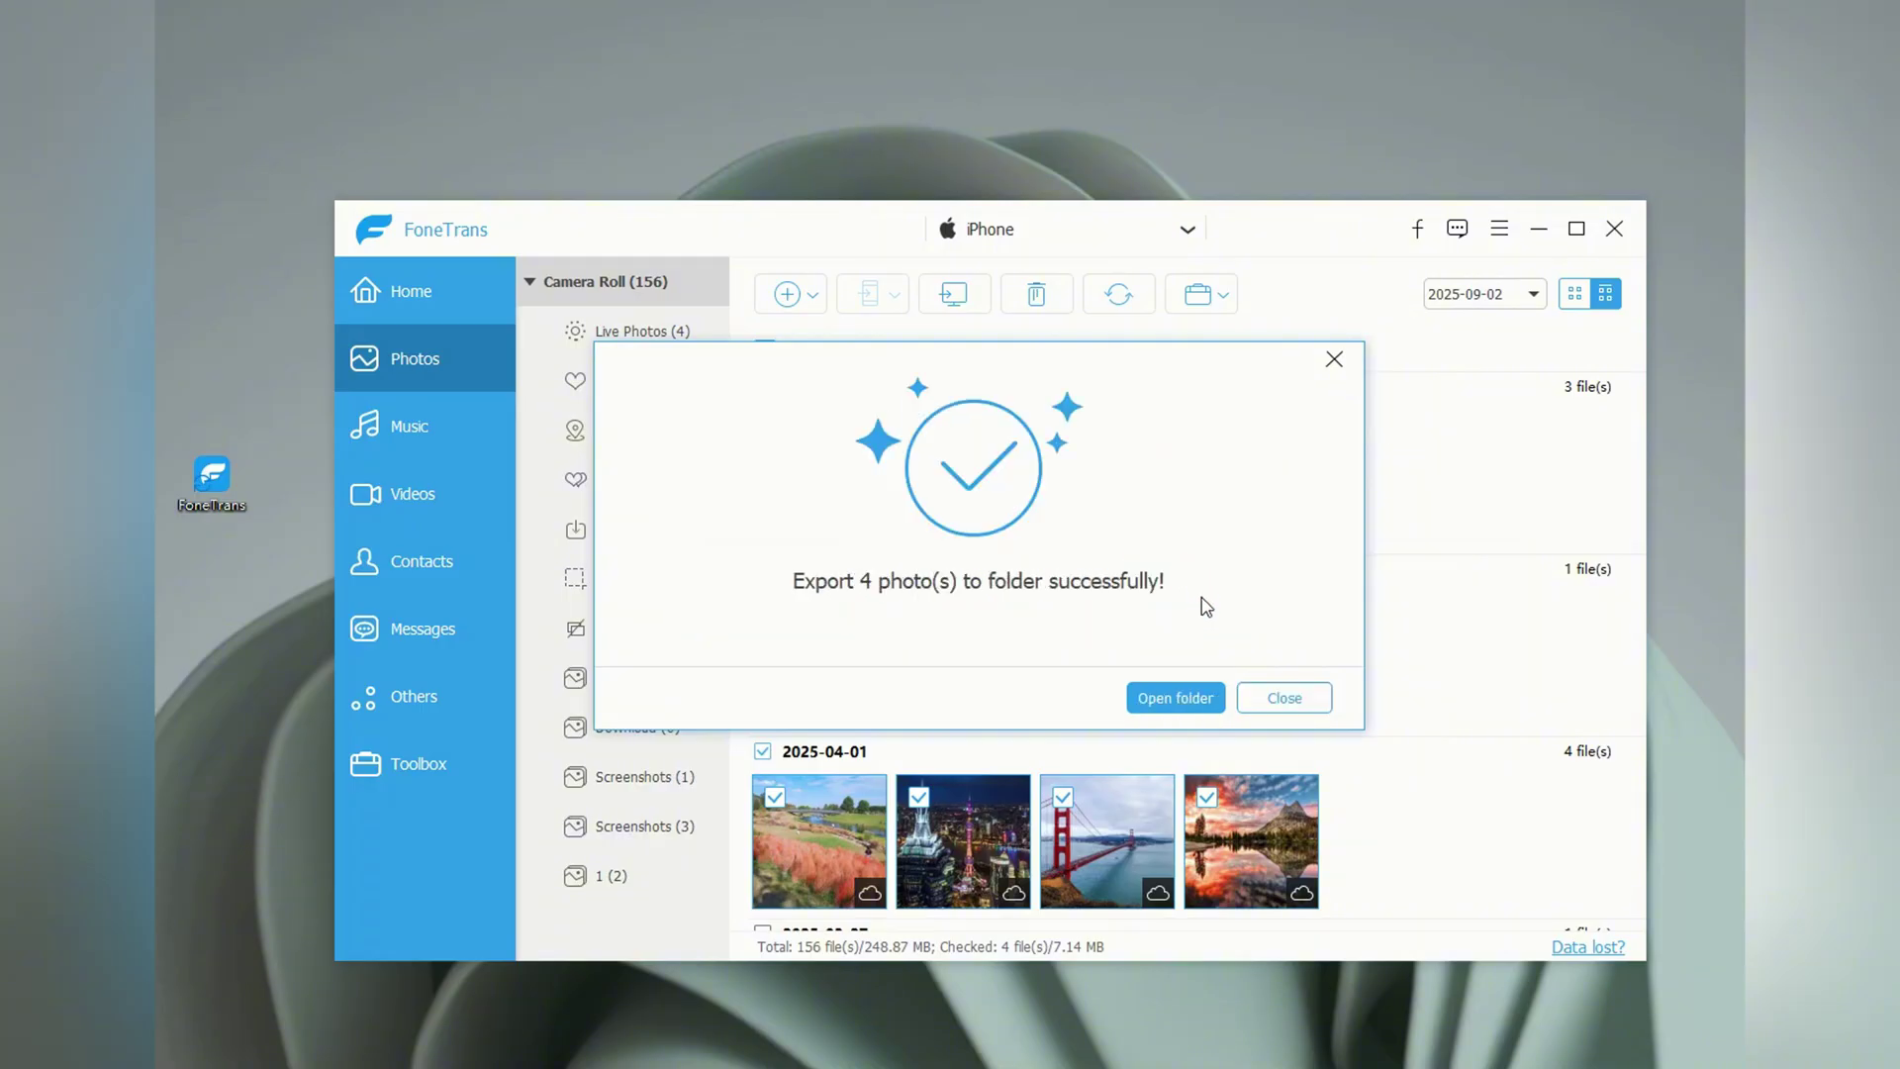
pyautogui.click(1175, 699)
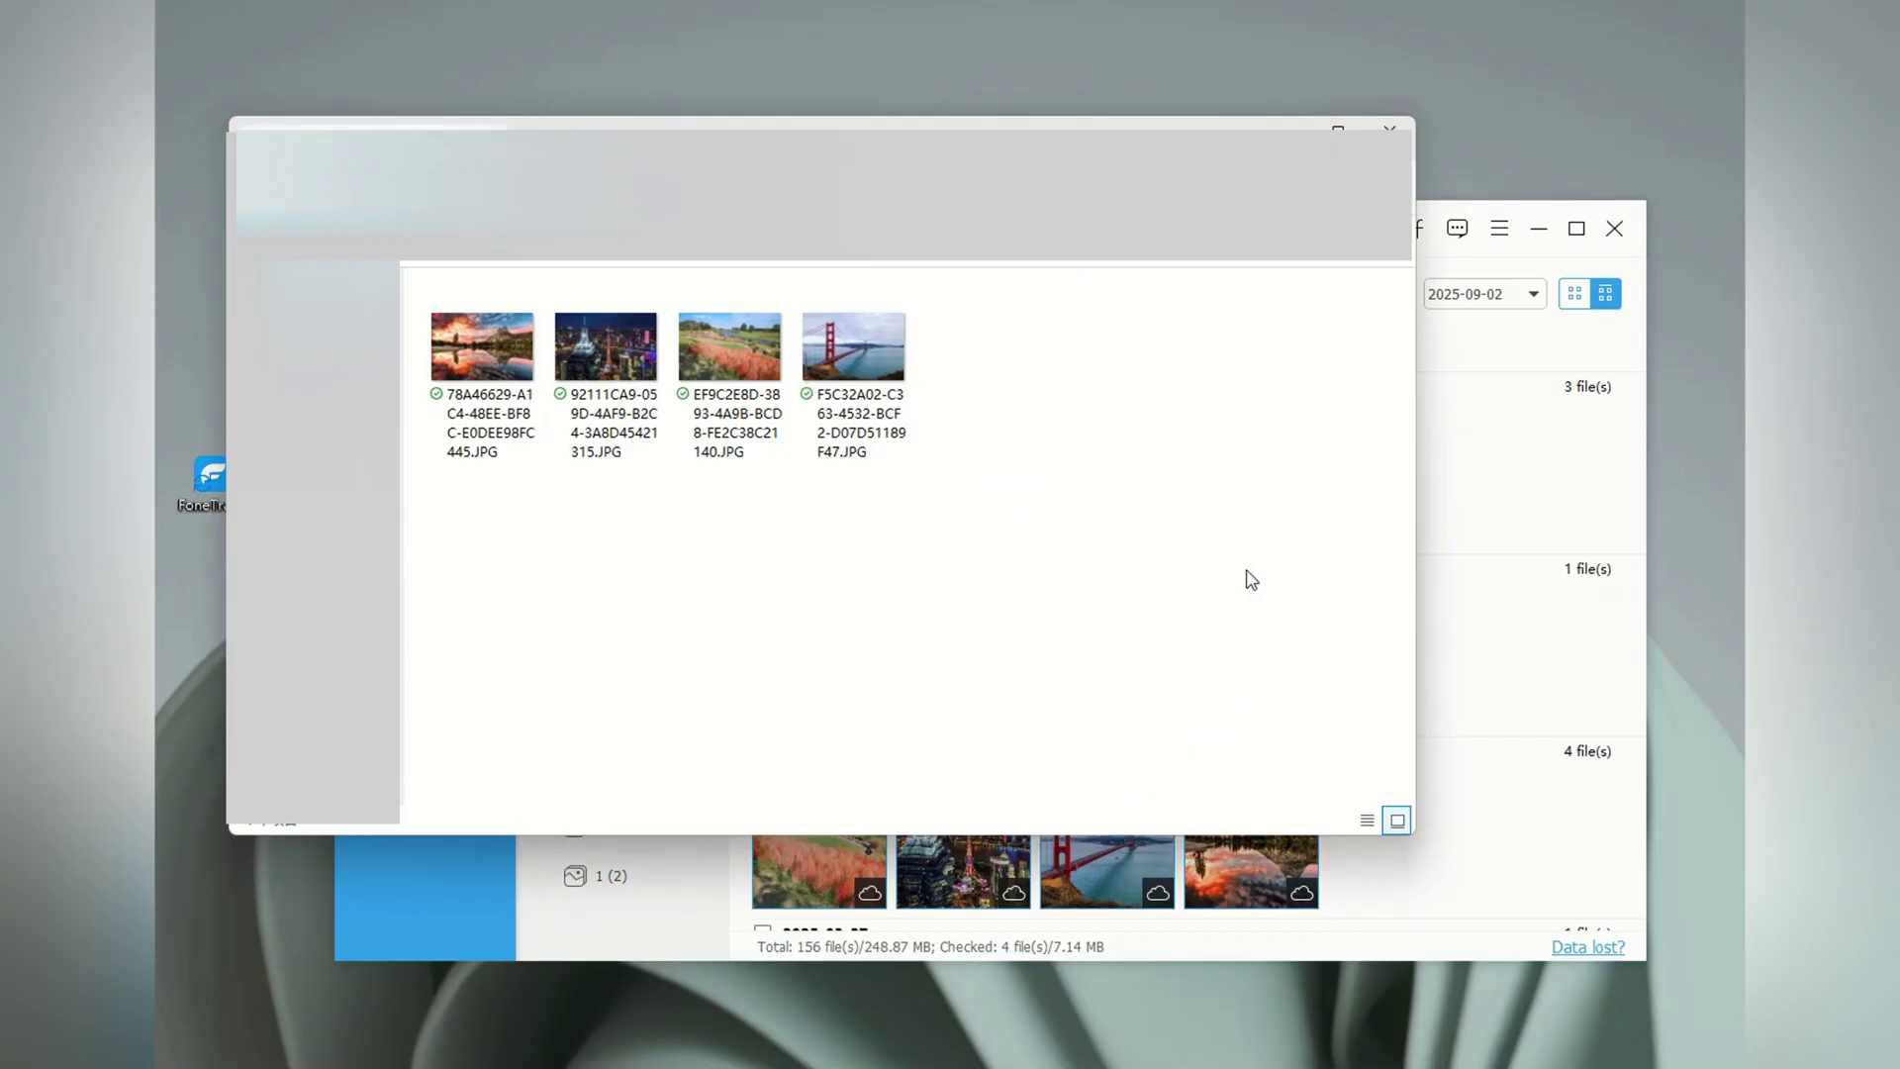
# Browse the Golden Gate, city-night and sunset-lake JPGs in Photos, then close FoneTrans's success message.
pyautogui.doubleClick(883, 384)
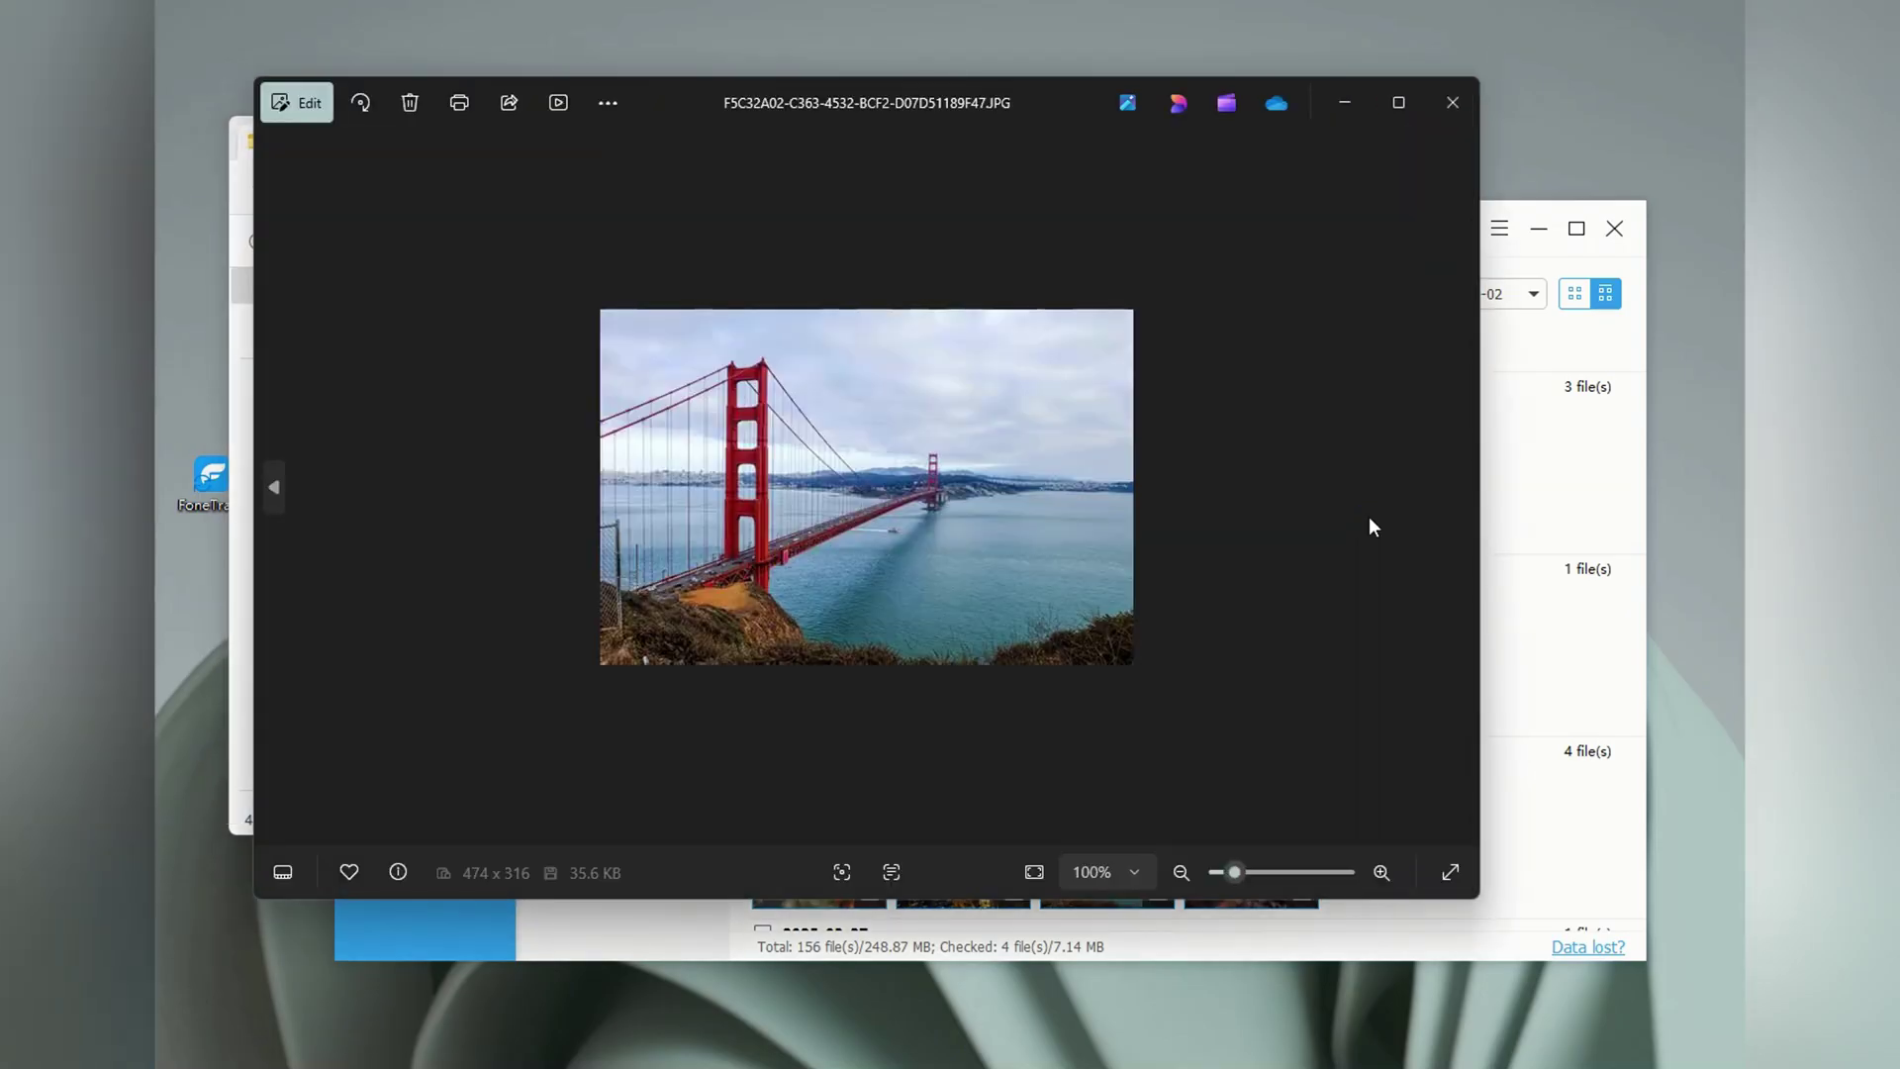
pyautogui.click(284, 485)
pyautogui.click(284, 485)
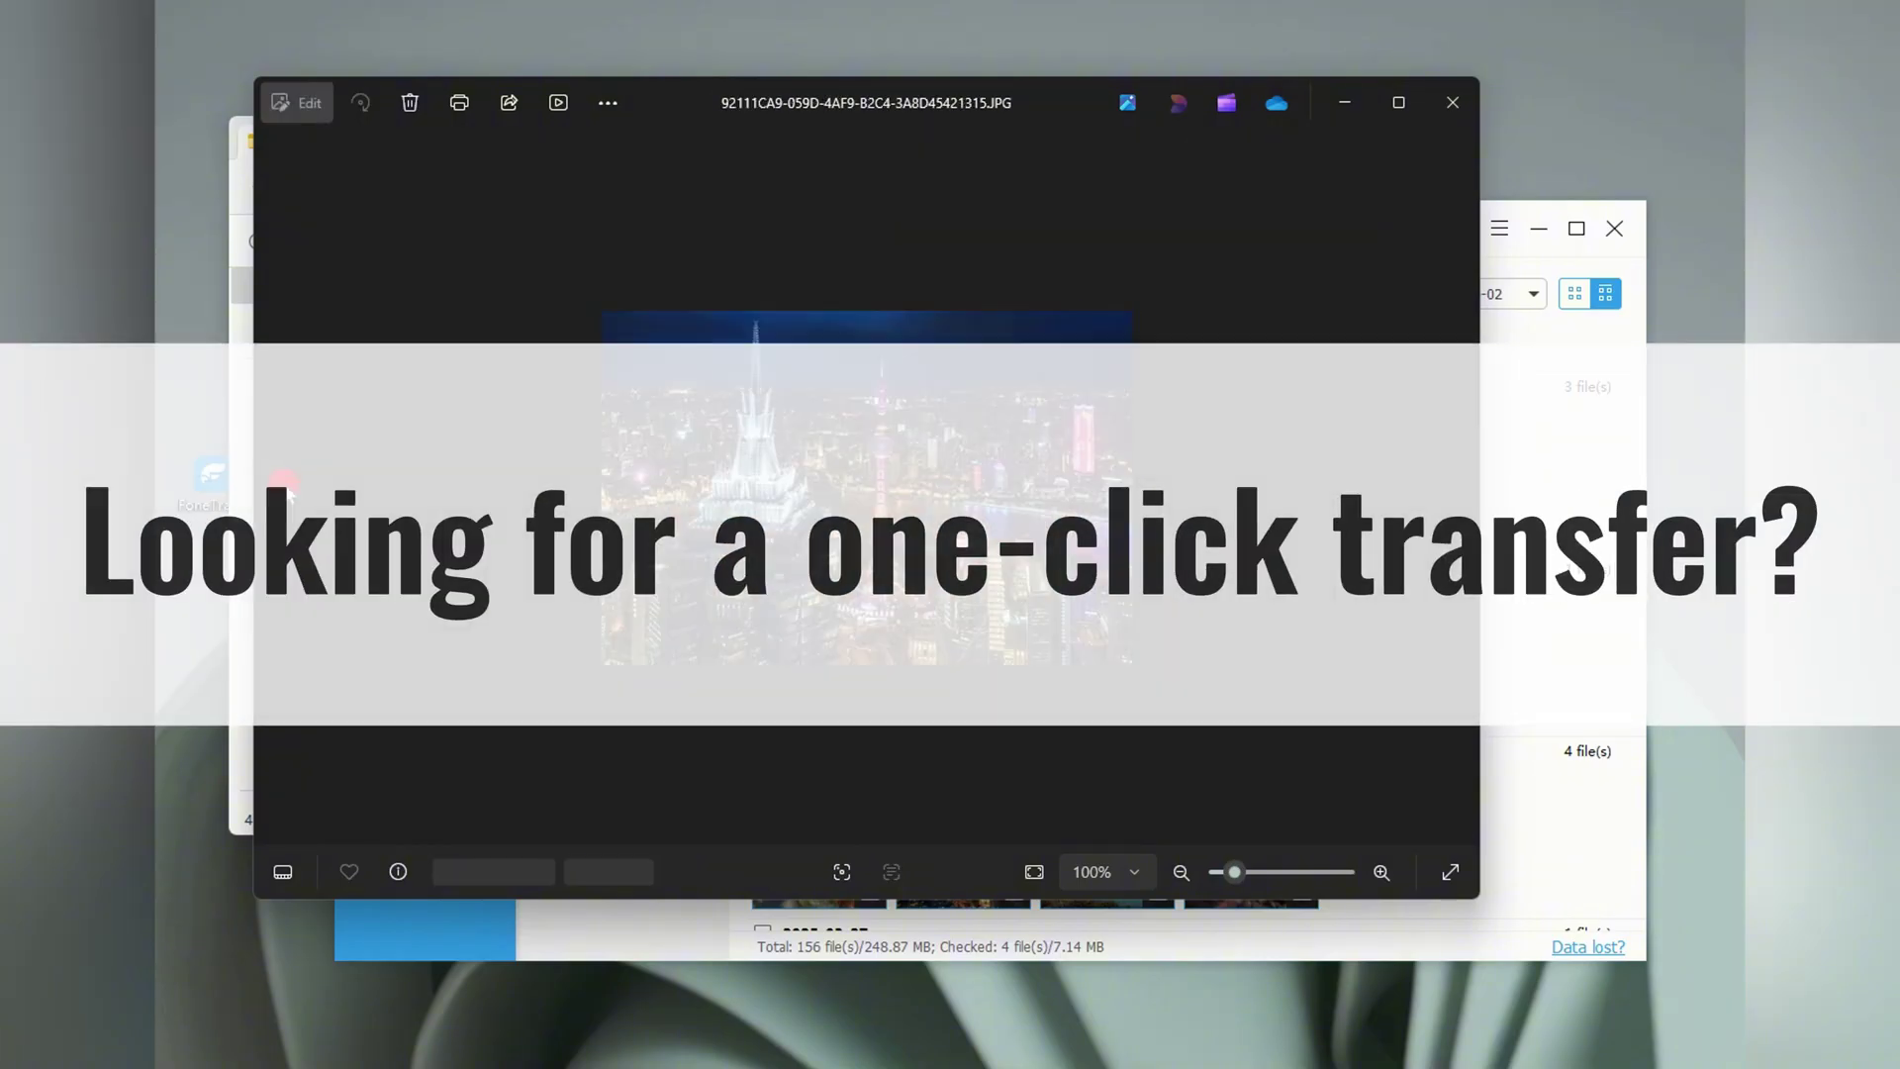
pyautogui.click(284, 485)
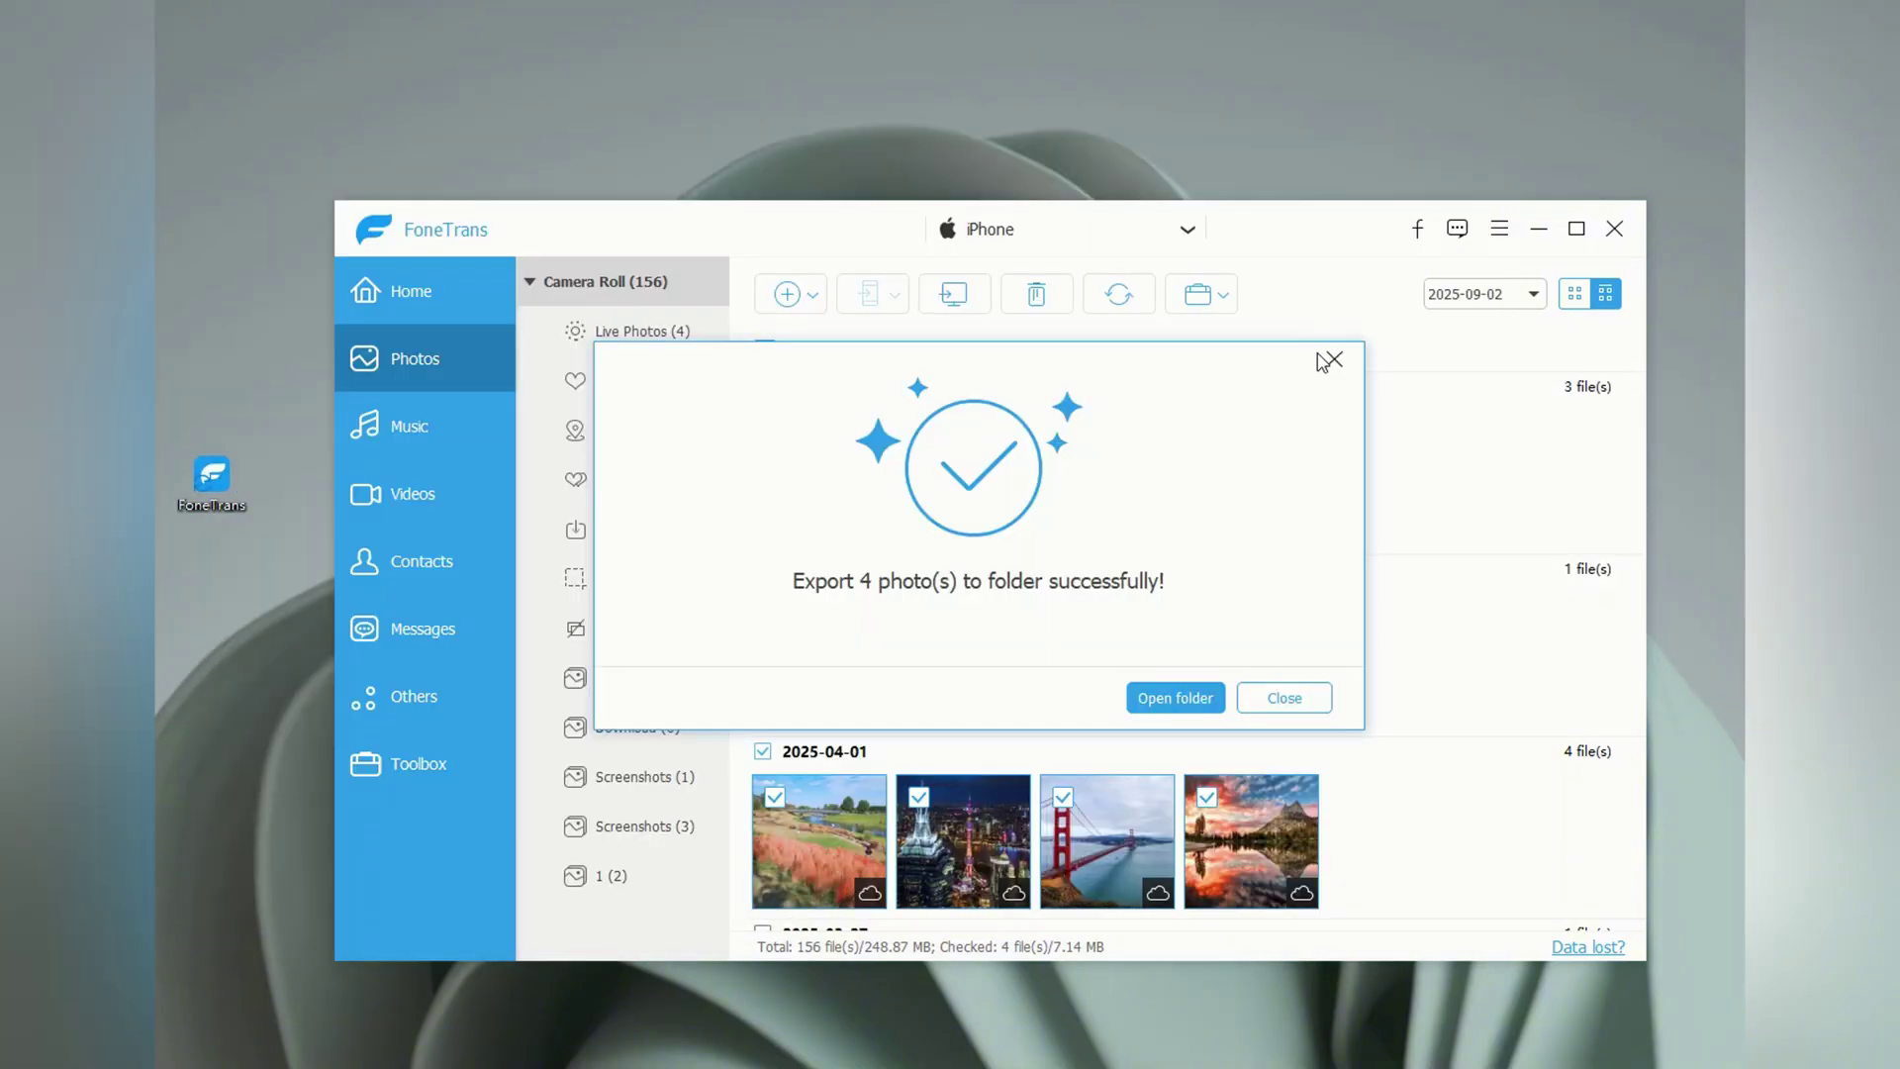
pyautogui.click(1317, 703)
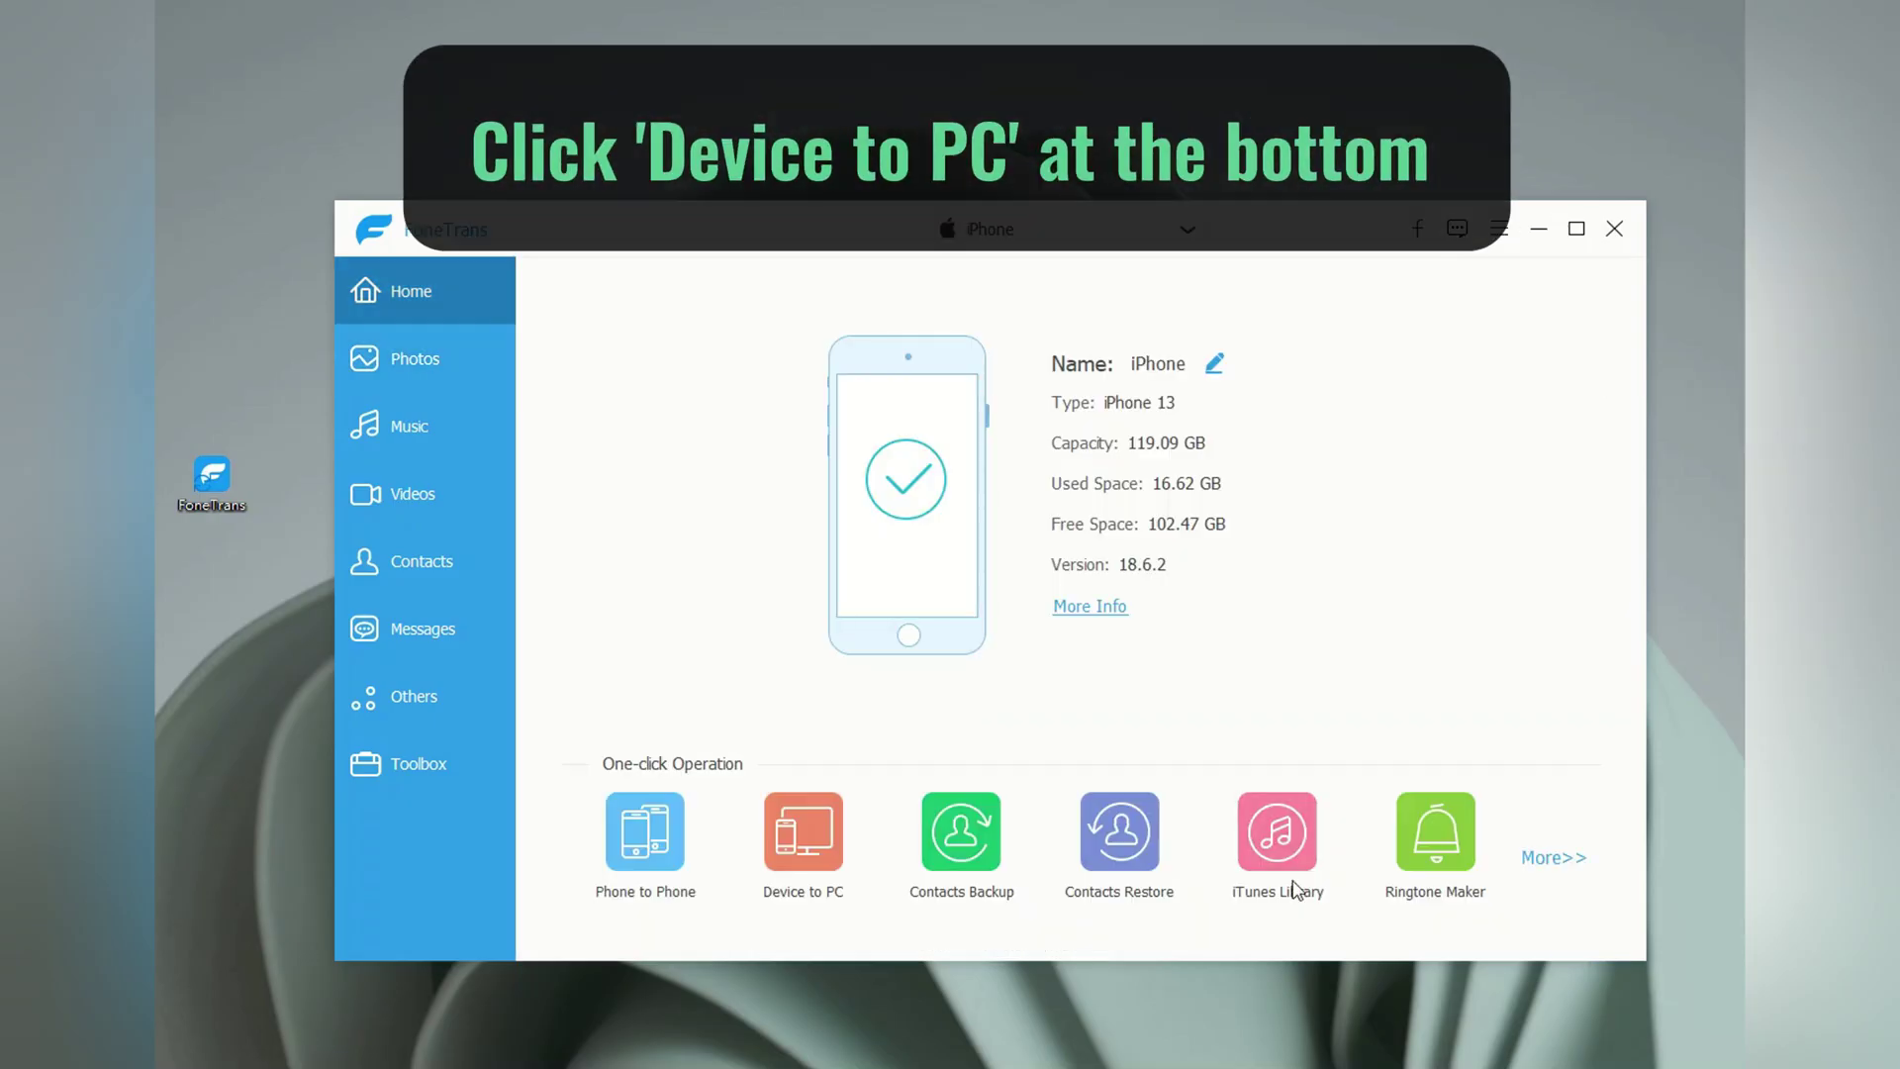
# Start FoneTrans's Device to PC one-click transfer of the iPhone's 171 photos to This Computer.
pyautogui.click(837, 840)
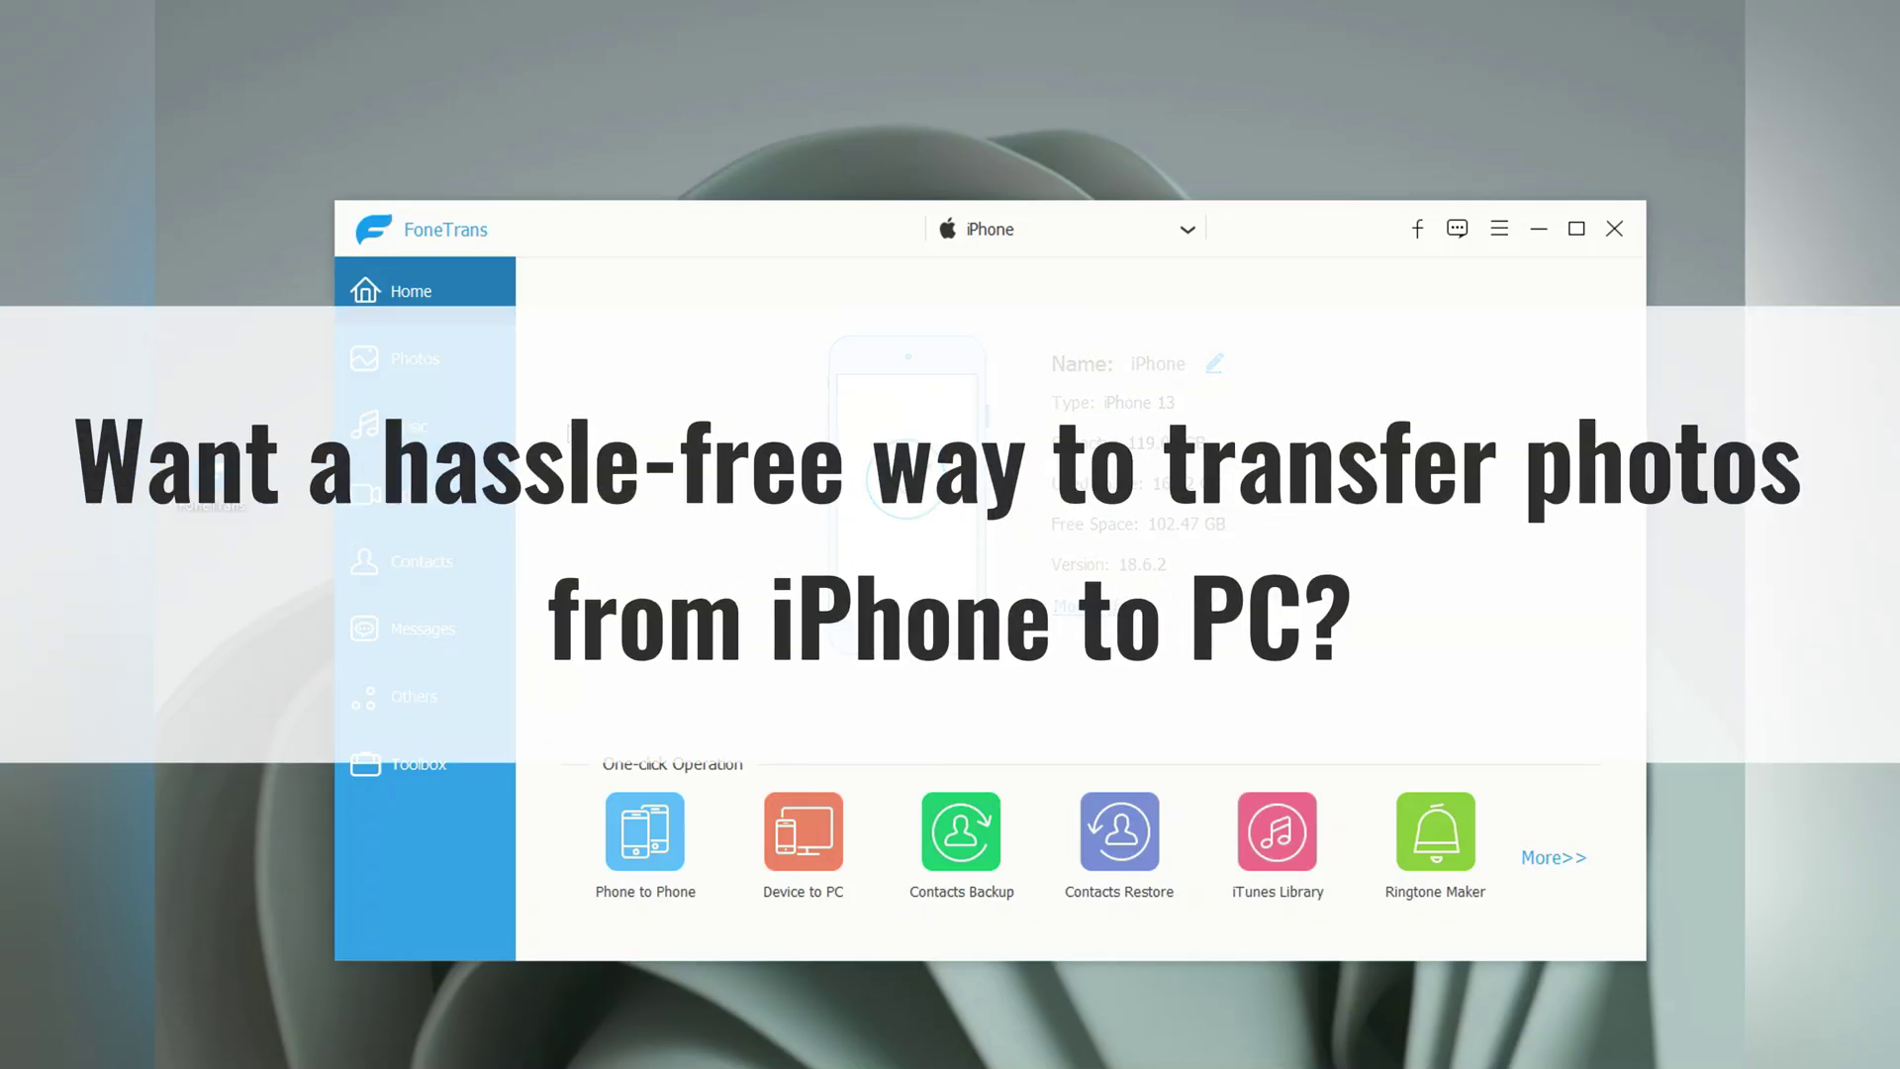
# Show the iPhone's 156-photo Camera Roll, then check and uncheck Check All so none stay selected.
pyautogui.click(441, 360)
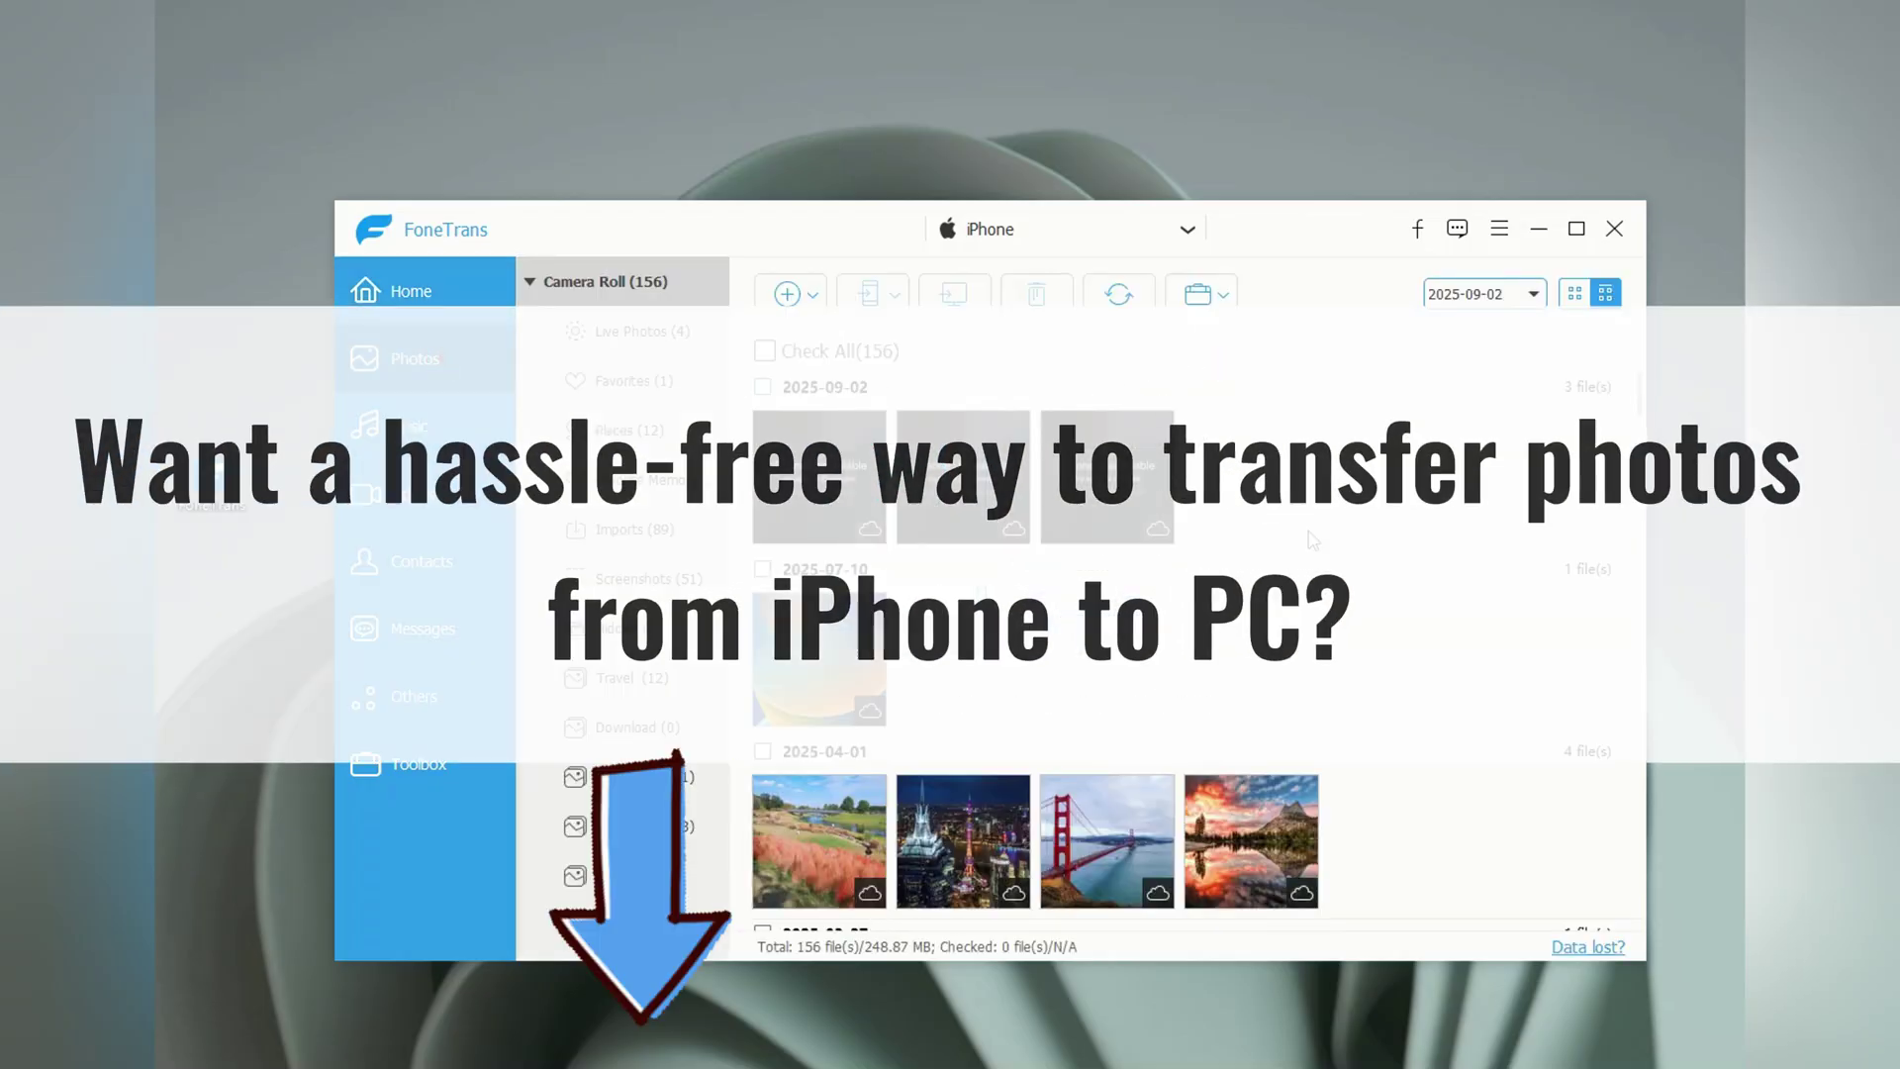
pyautogui.scroll(-3, 1313, 540)
pyautogui.scroll(-8, 1312, 540)
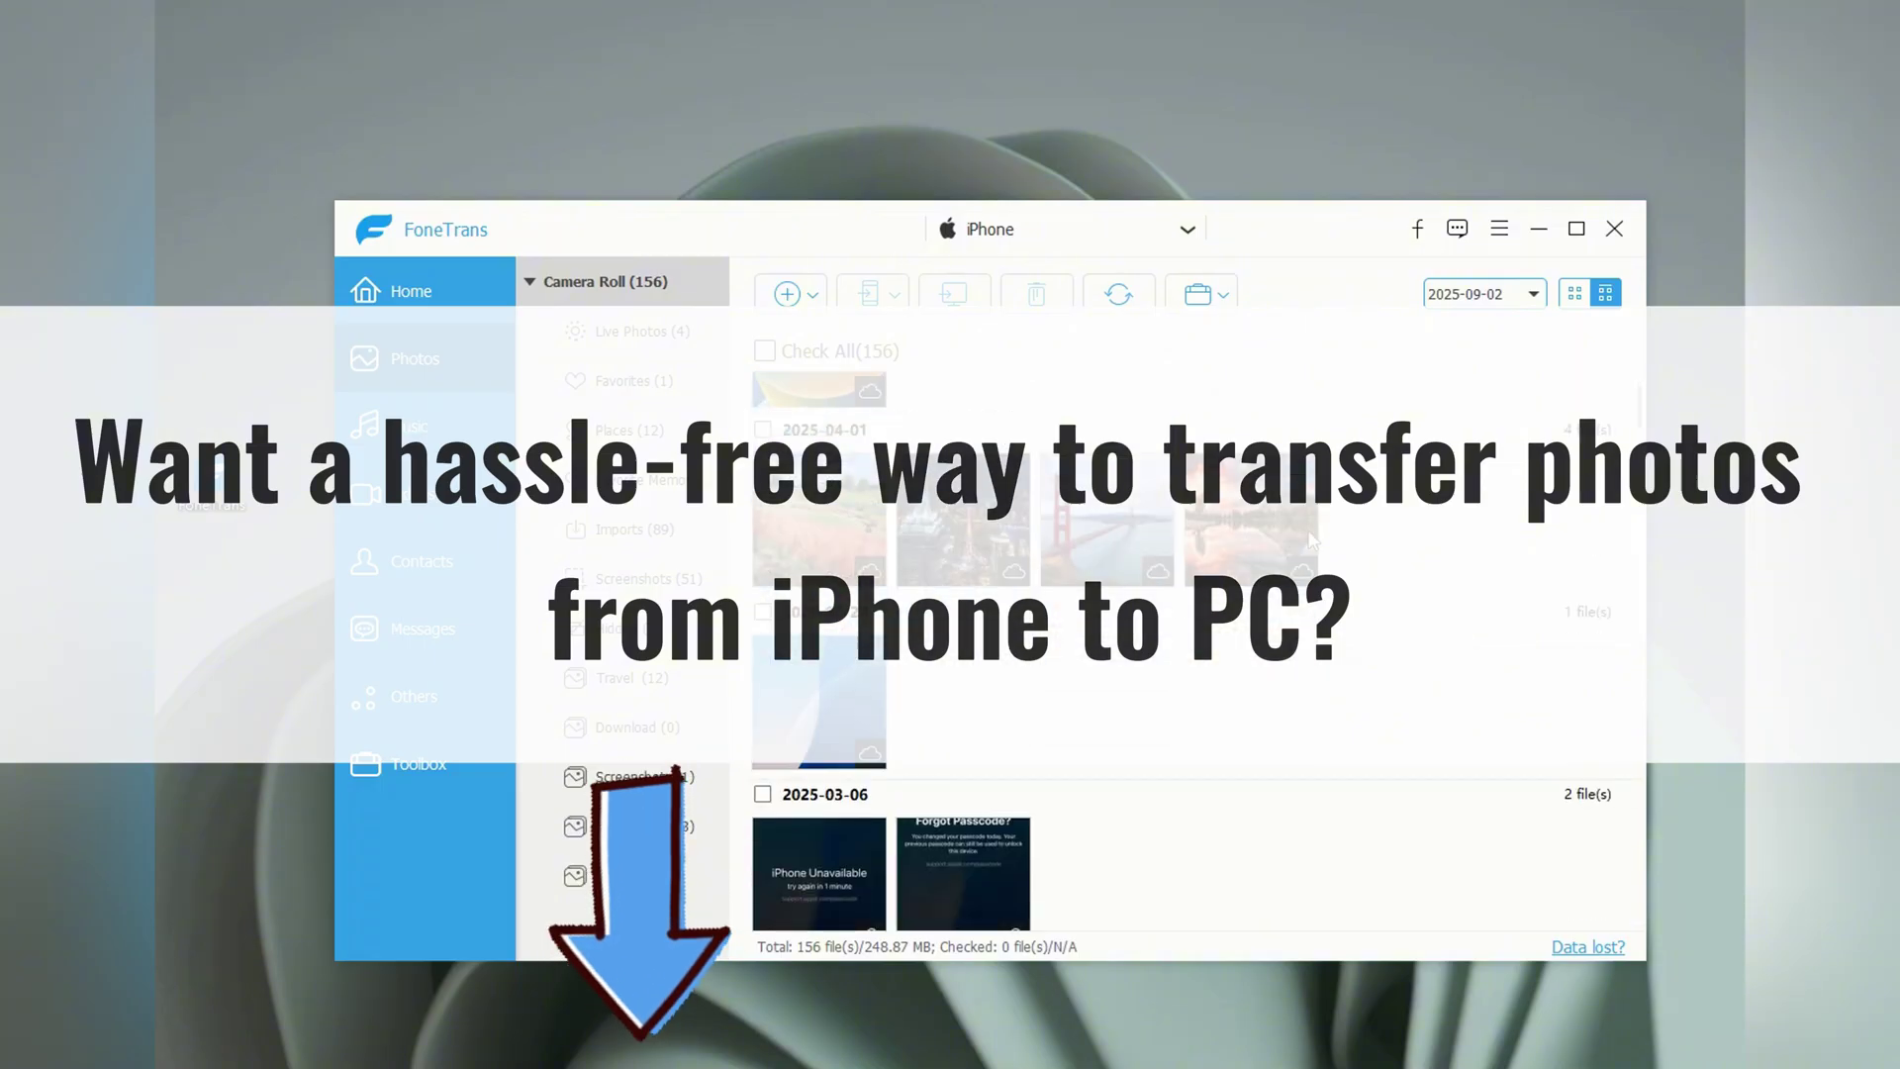
pyautogui.scroll(10, 1317, 549)
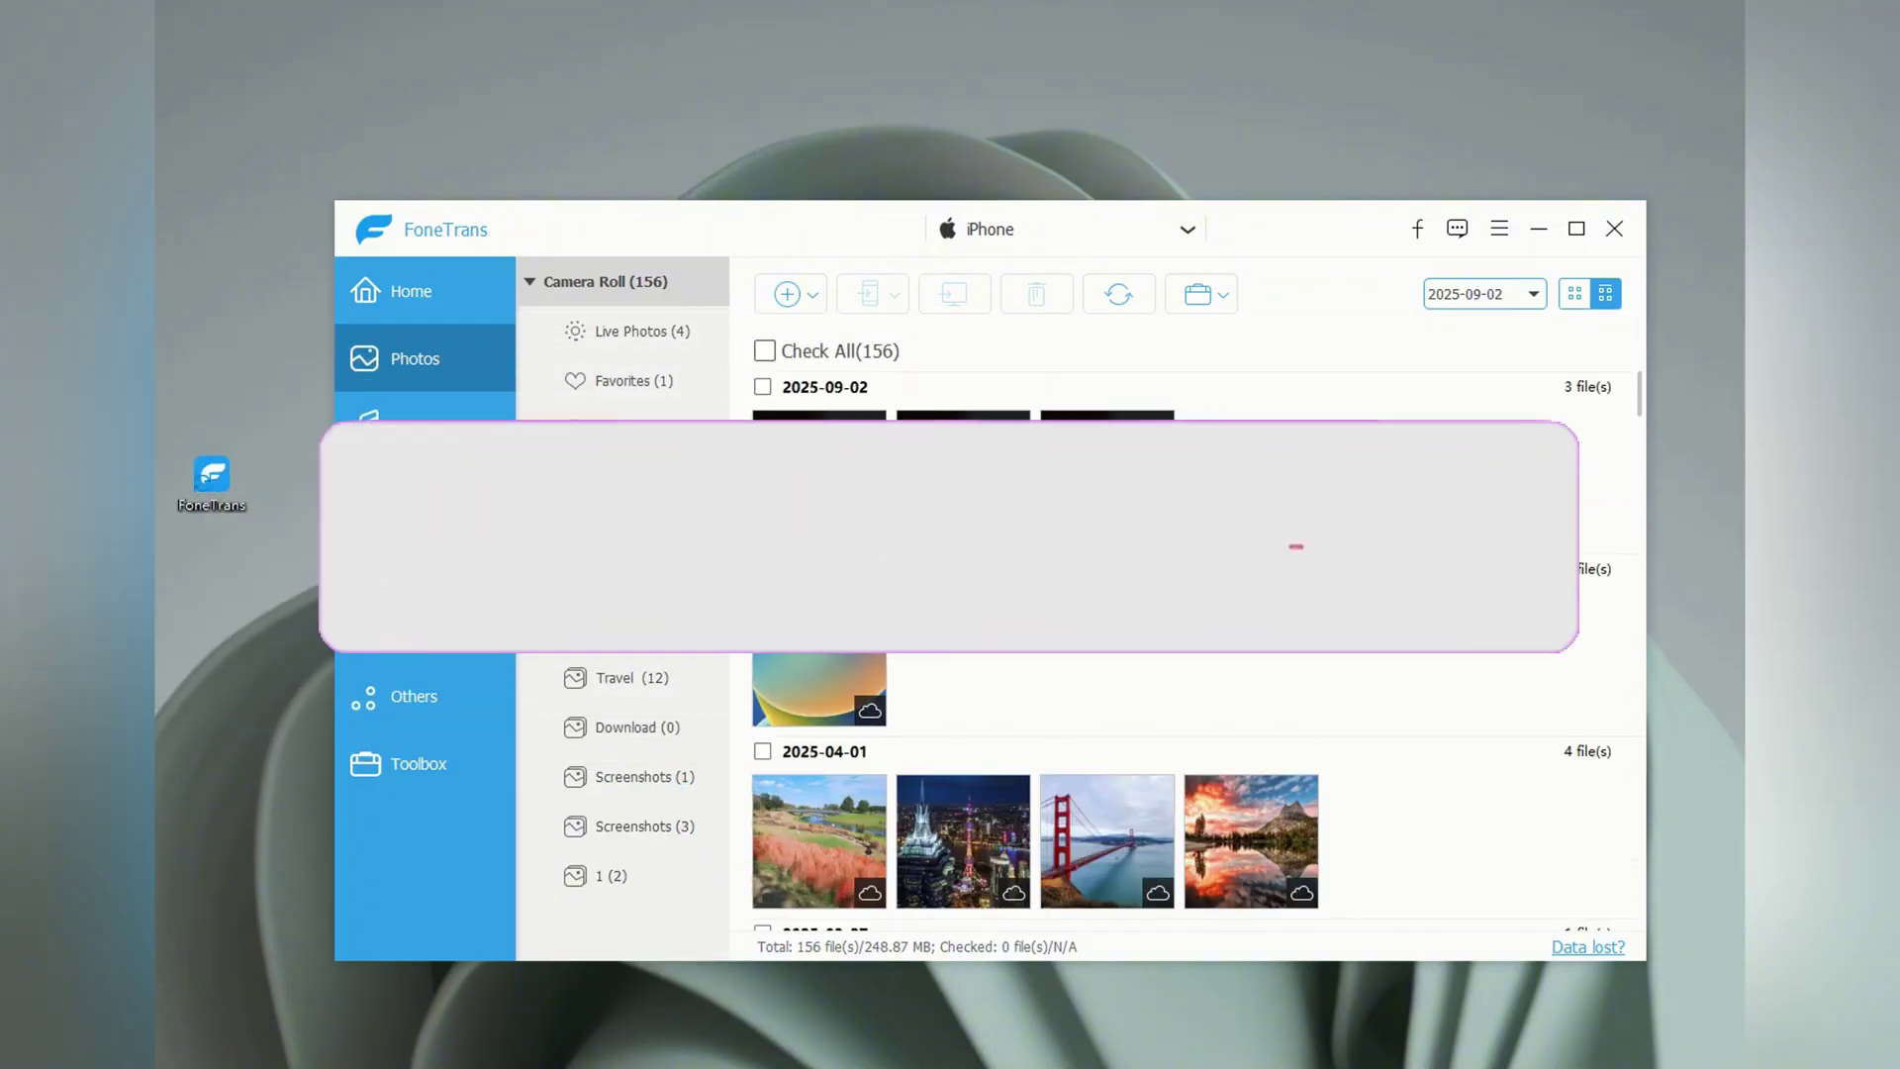
pyautogui.click(821, 351)
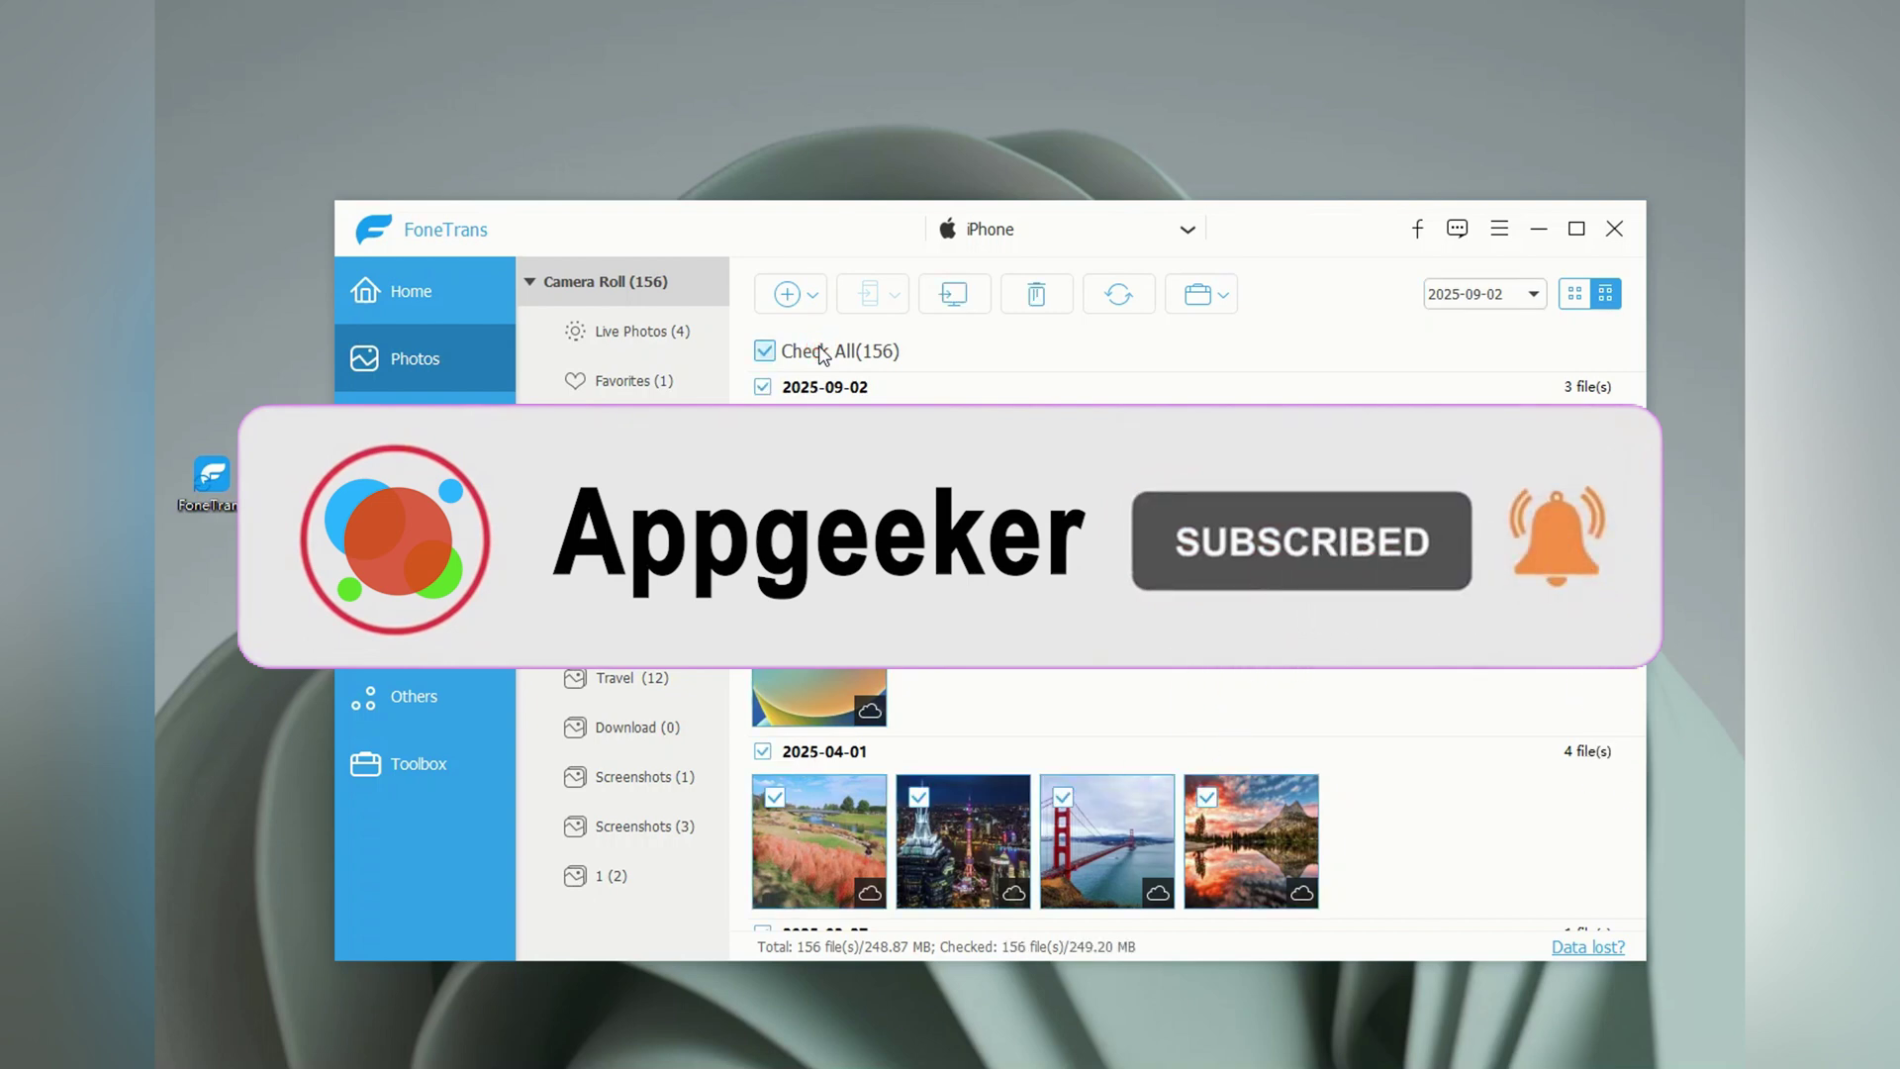
pyautogui.click(820, 352)
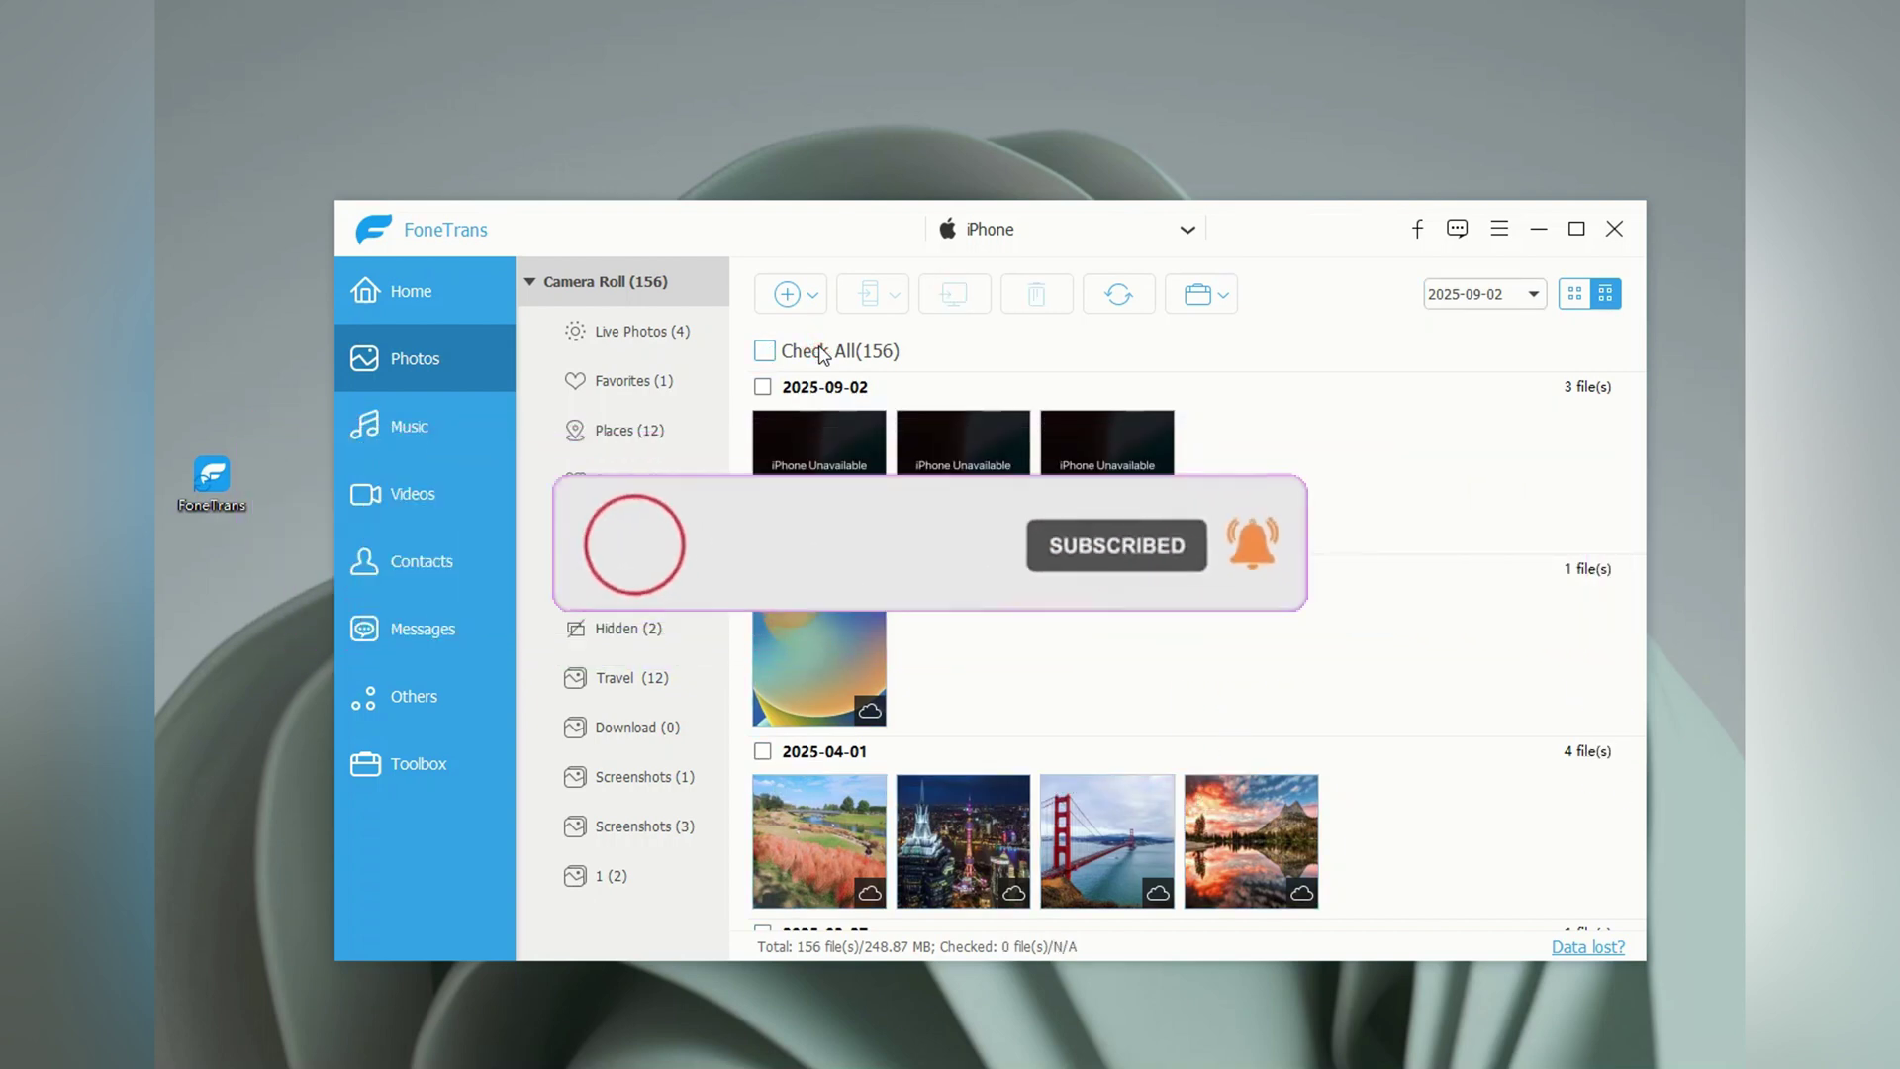